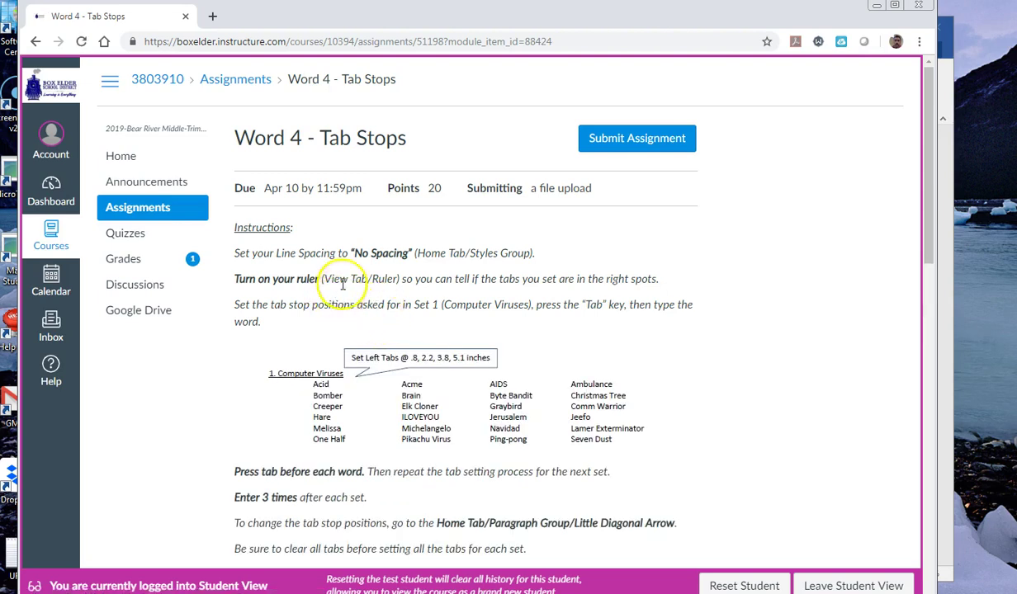
# - Read the assignment's line spacing instruction, and apply the No Spacing style to the blank Word document
pyautogui.scroll(-2, 341, 275)
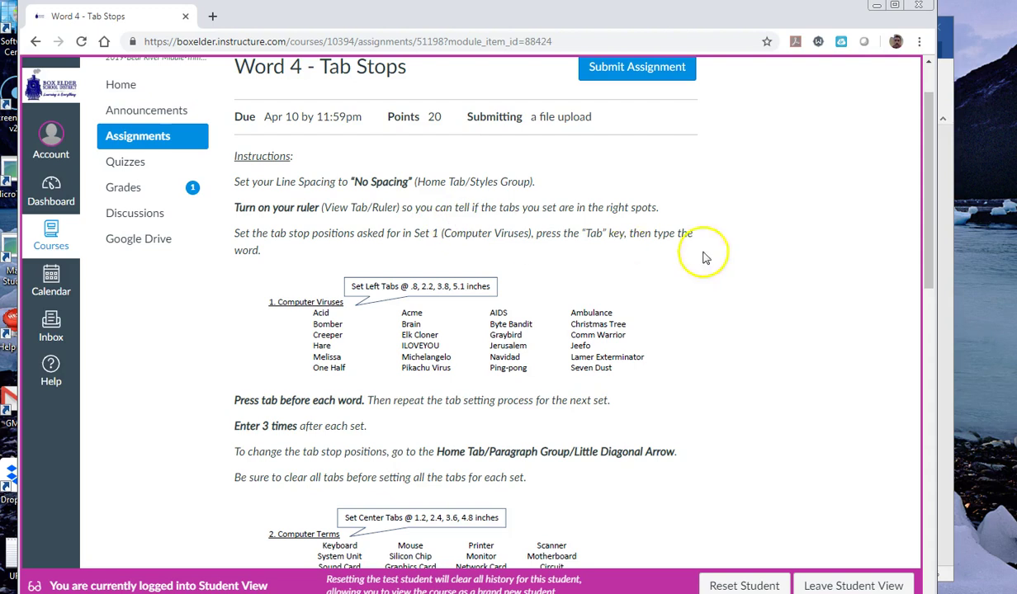
pyautogui.click(949, 220)
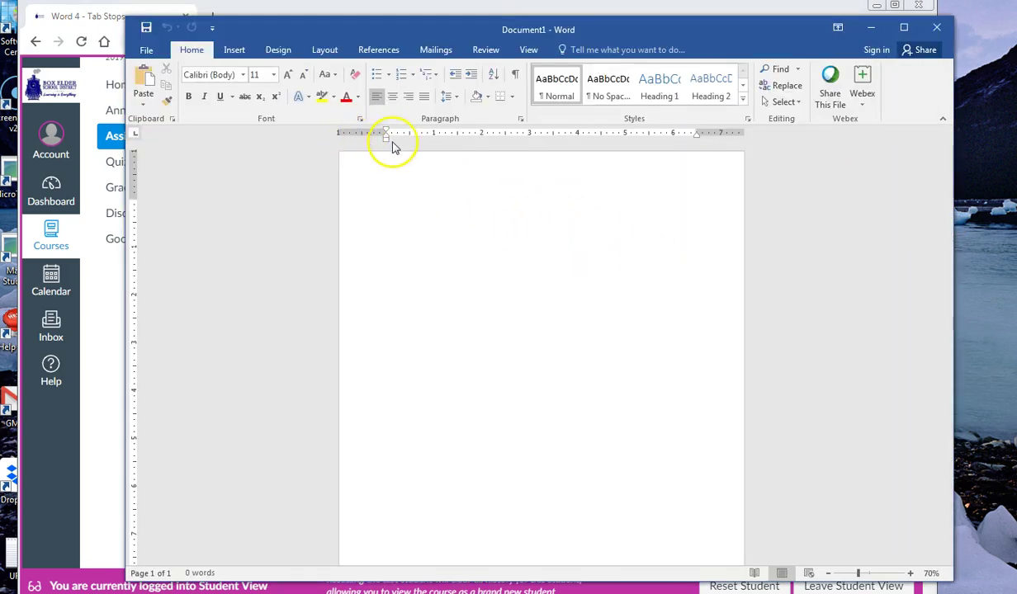
pyautogui.click(98, 313)
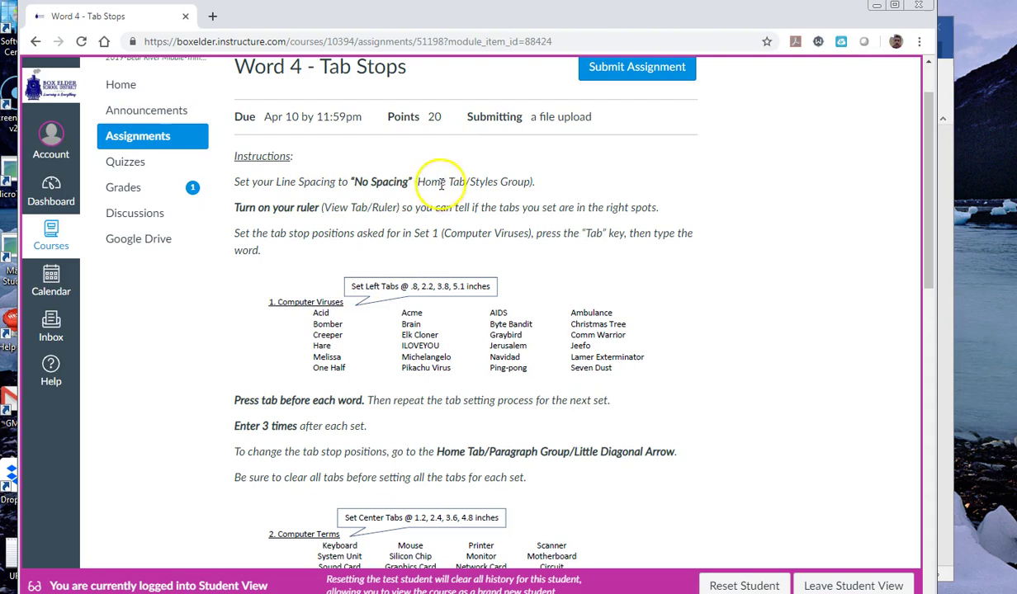
pyautogui.click(939, 189)
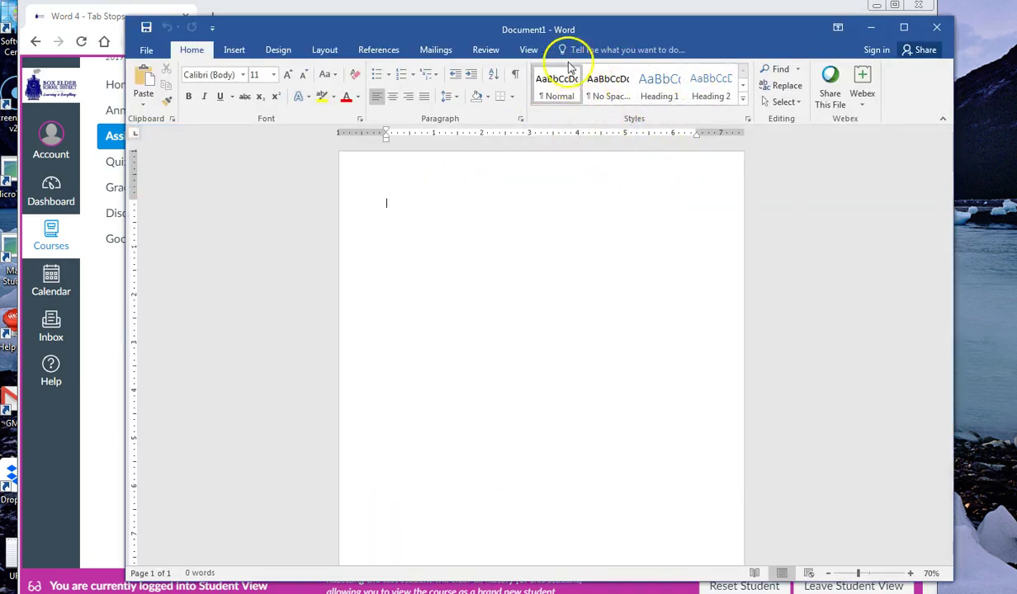
pyautogui.click(555, 96)
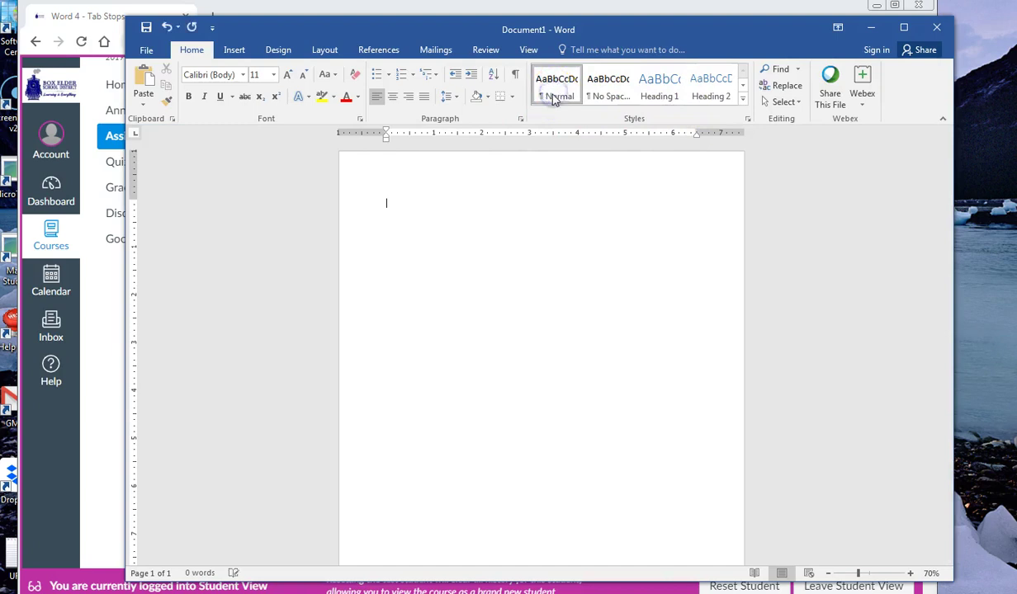
pyautogui.click(608, 95)
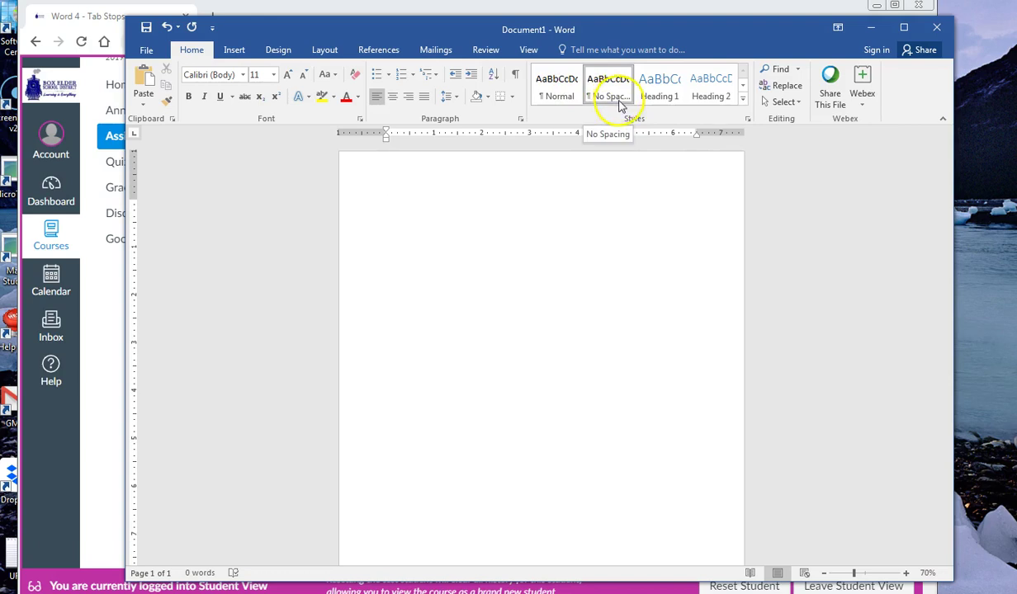
pyautogui.click(615, 94)
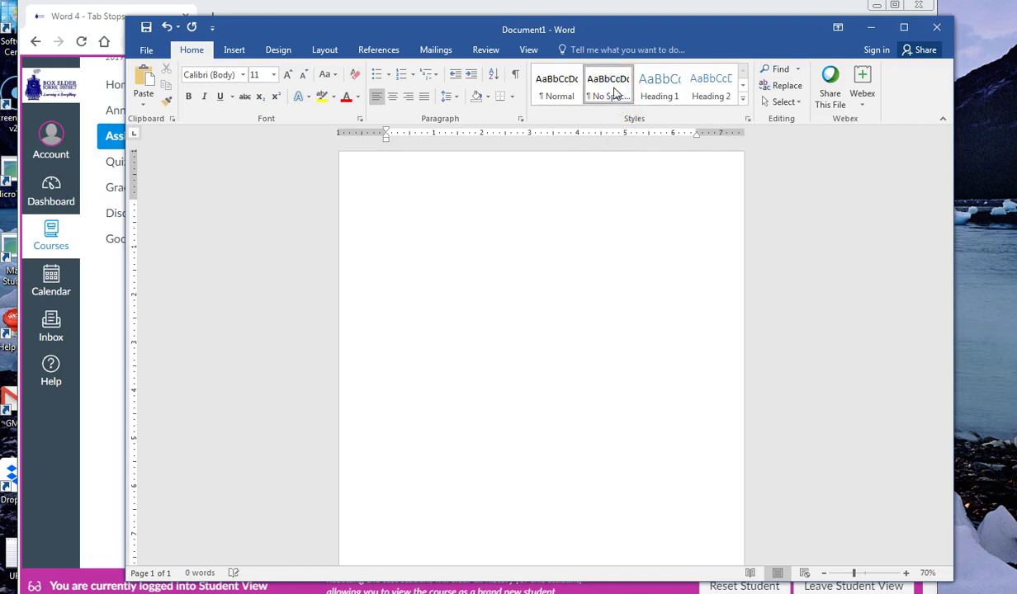
# - Check the assignment's ruler instruction, and toggle the ruler in the Word document off and back on
pyautogui.click(111, 283)
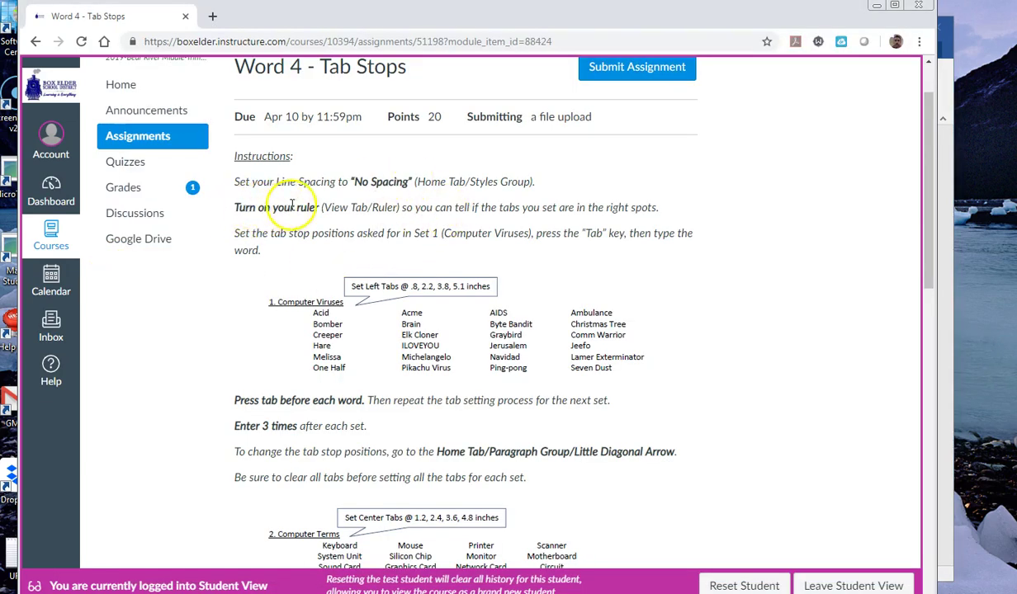
pyautogui.click(941, 236)
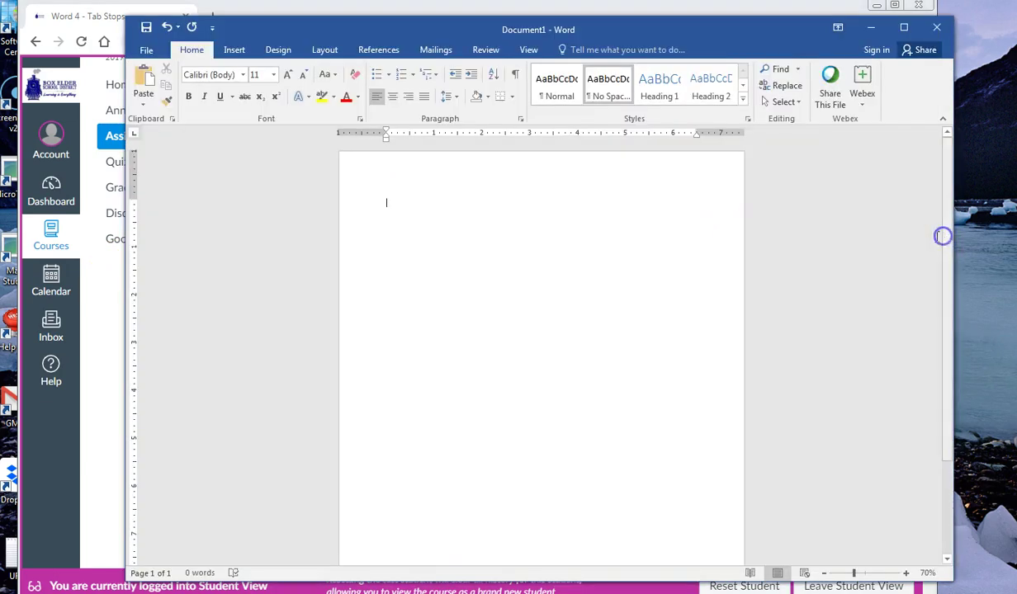
pyautogui.click(526, 50)
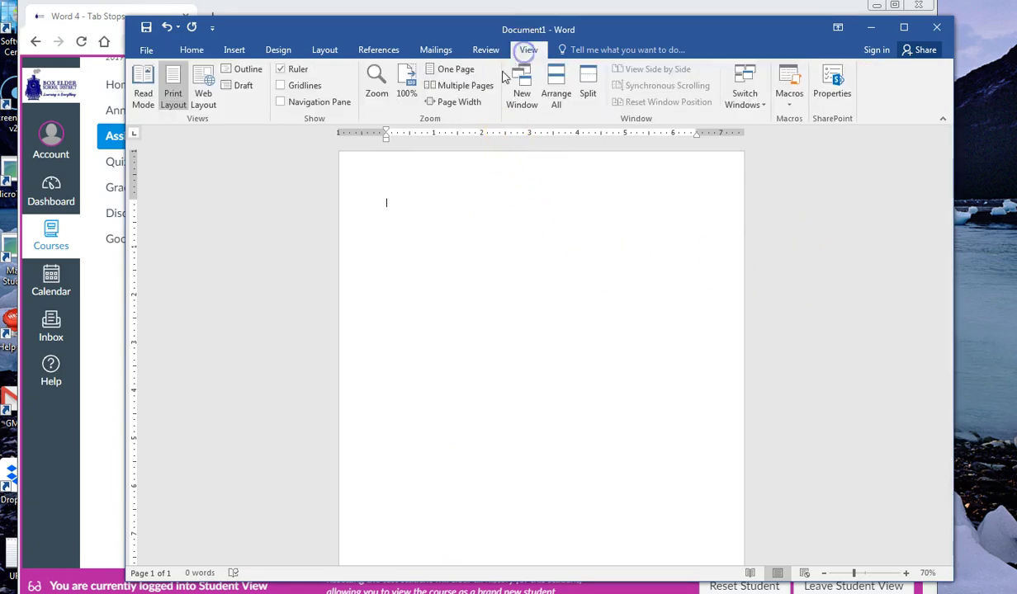
pyautogui.click(280, 69)
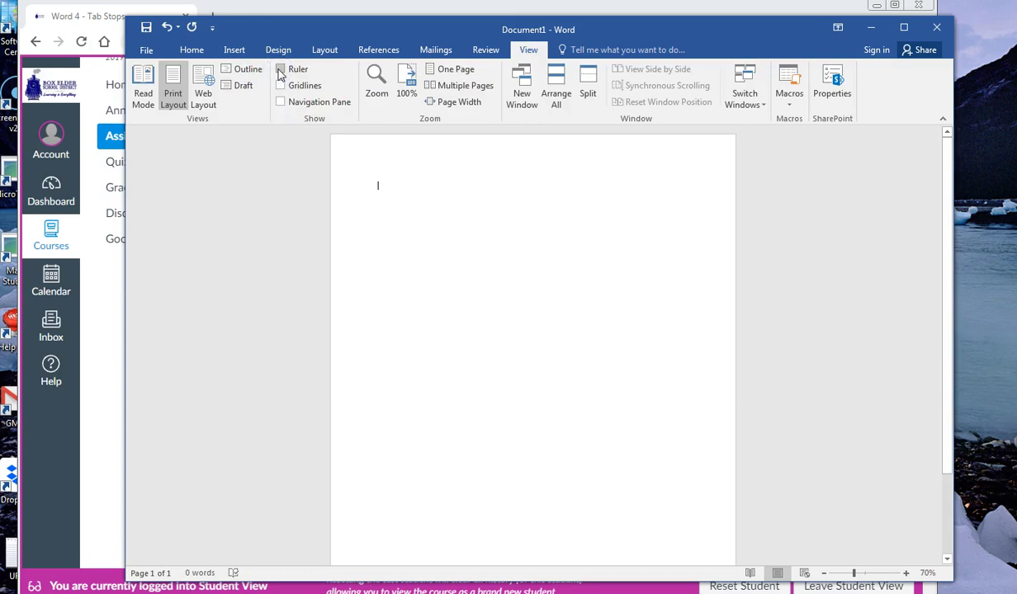
pyautogui.click(280, 69)
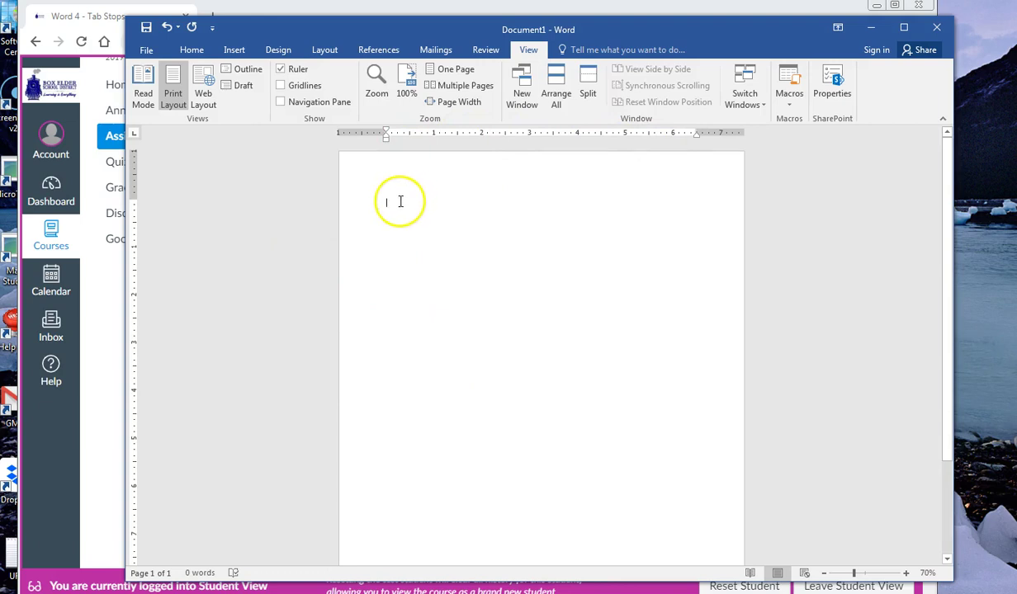
# - Read the Set 1 tab stop instruction on the assignment page, and enlarge the Word document view to 110%
pyautogui.click(98, 306)
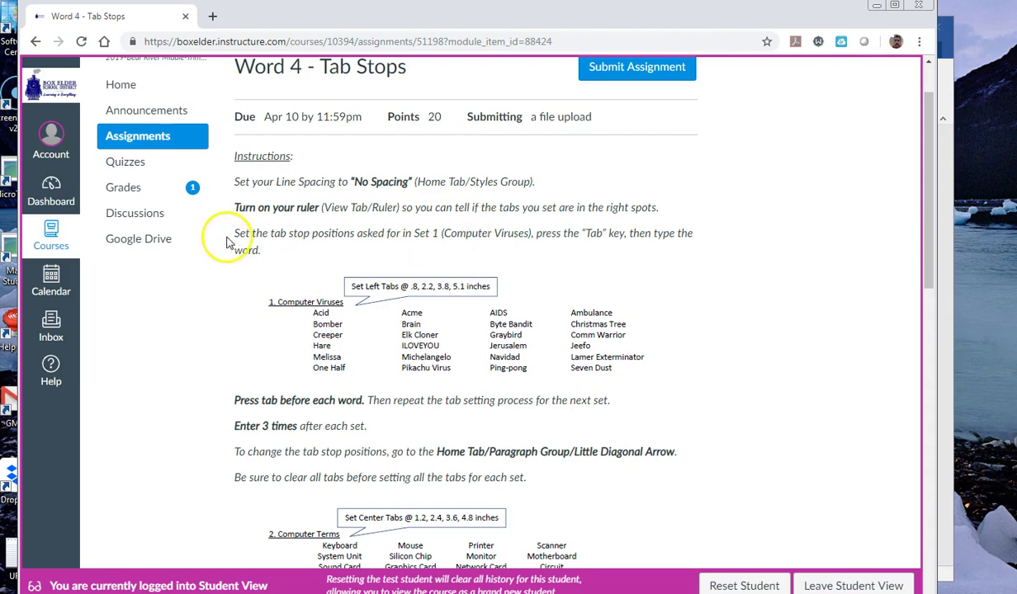
pyautogui.moveTo(239, 236); pyautogui.dragTo(693, 238)
pyautogui.click(693, 238)
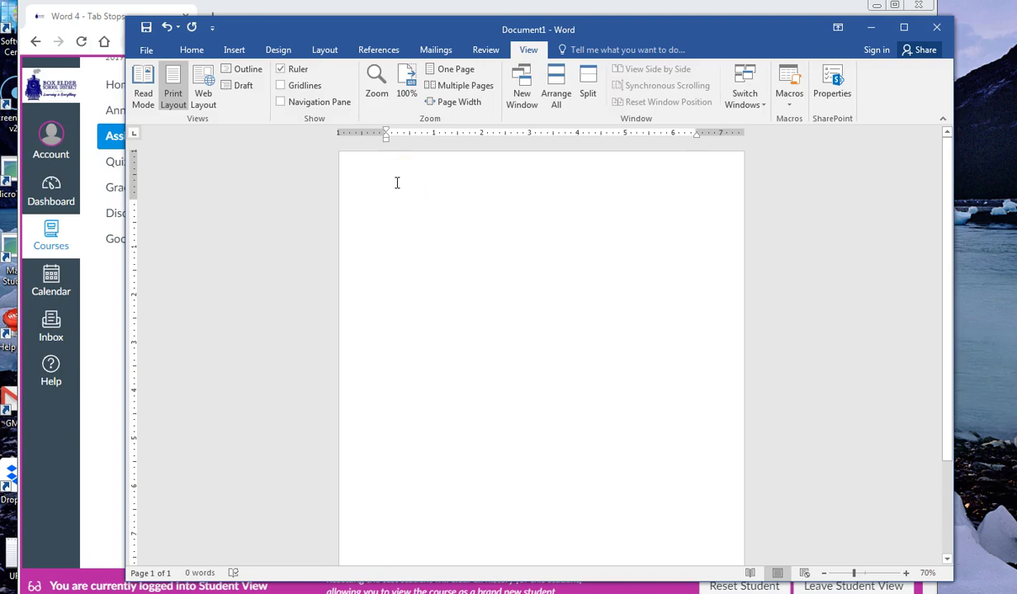
pyautogui.click(906, 572)
pyautogui.click(906, 572)
pyautogui.click(905, 573)
pyautogui.click(905, 572)
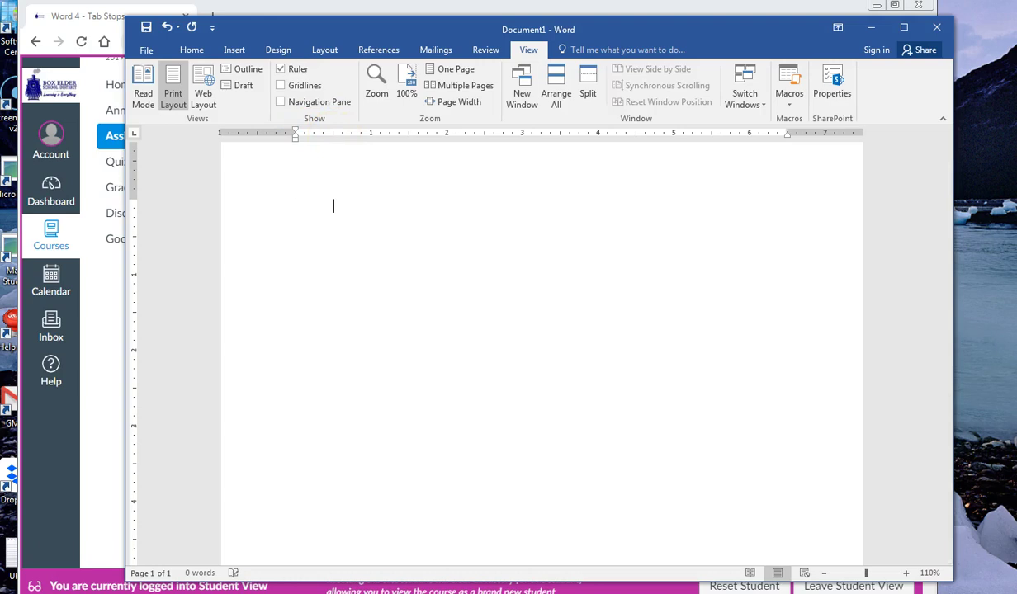
# - Try out the default half-inch tab stops on the empty first line, and remove the inserted tabs
pyautogui.press('Tab')
pyautogui.press('Tab')
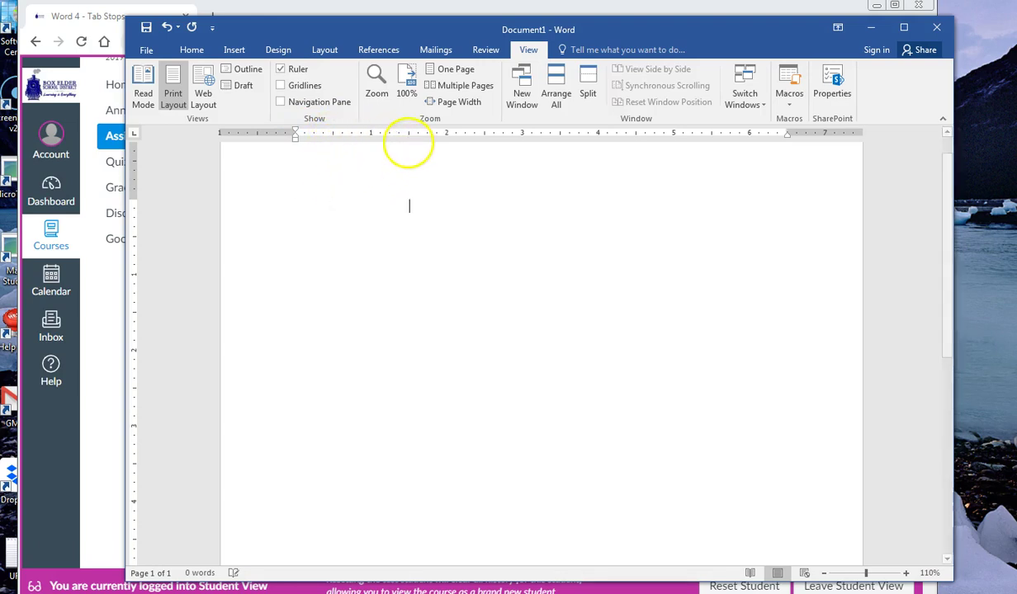
pyautogui.press('Tab')
pyautogui.press('Tab')
pyautogui.press('Tab')
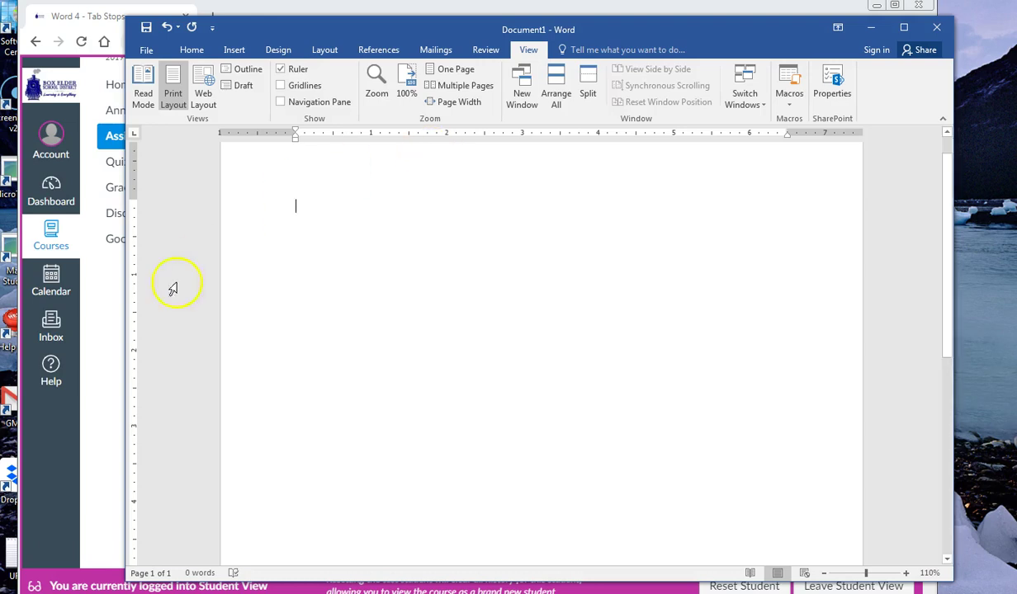
# - Check the left tab positions required for Computer Viruses, and open the paragraph's tab stop settings in Word
pyautogui.click(94, 320)
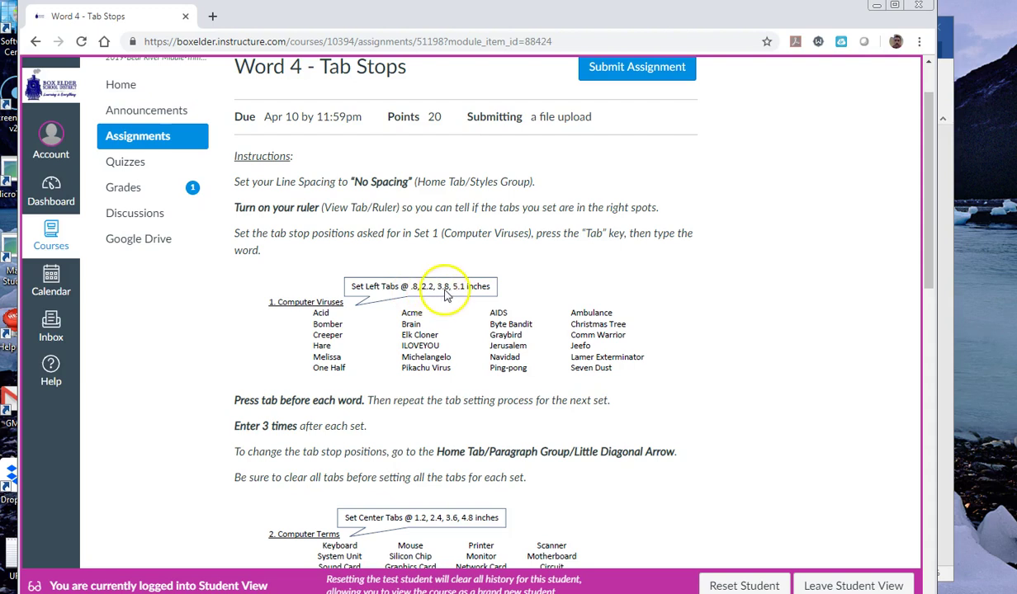
pyautogui.click(946, 321)
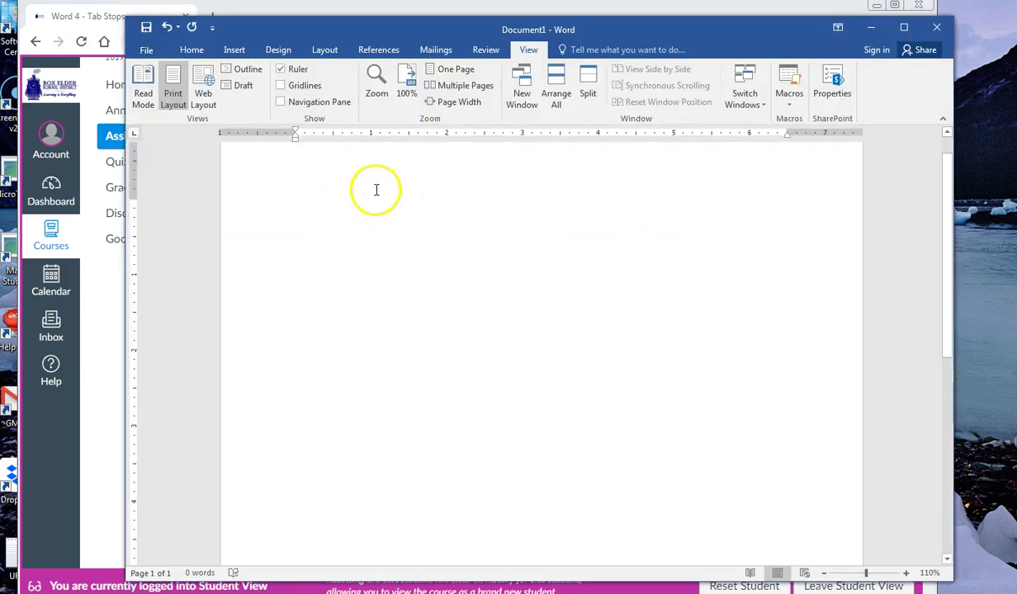
pyautogui.click(191, 50)
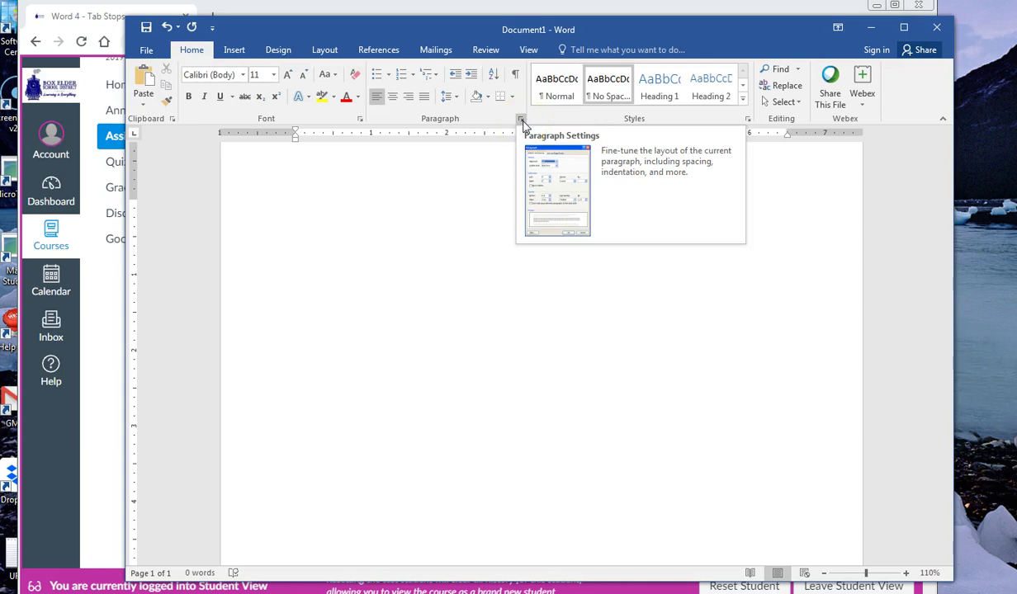
pyautogui.click(522, 121)
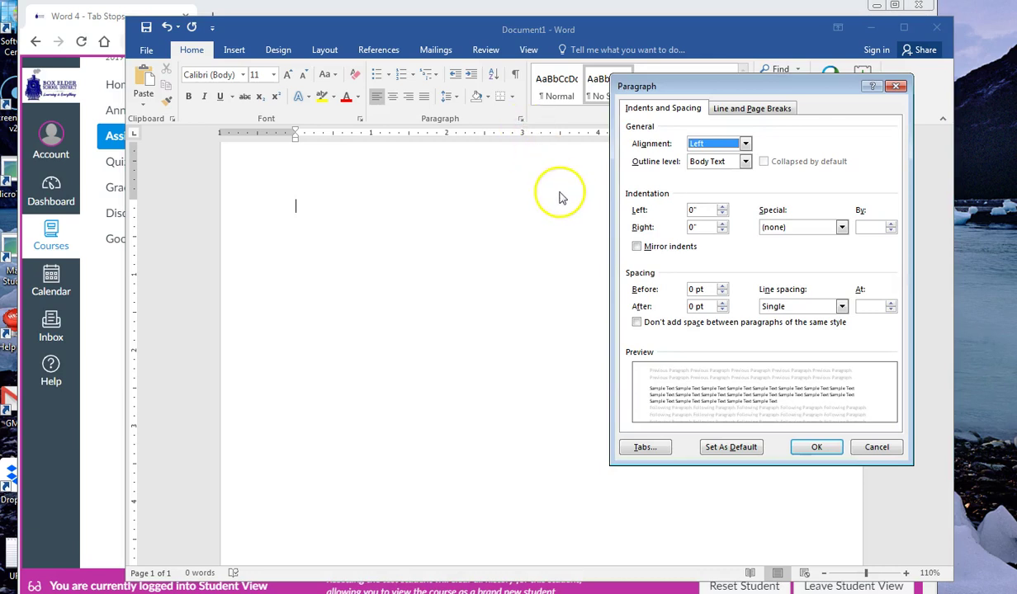
pyautogui.click(643, 447)
pyautogui.moveTo(862, 74); pyautogui.dragTo(641, 243)
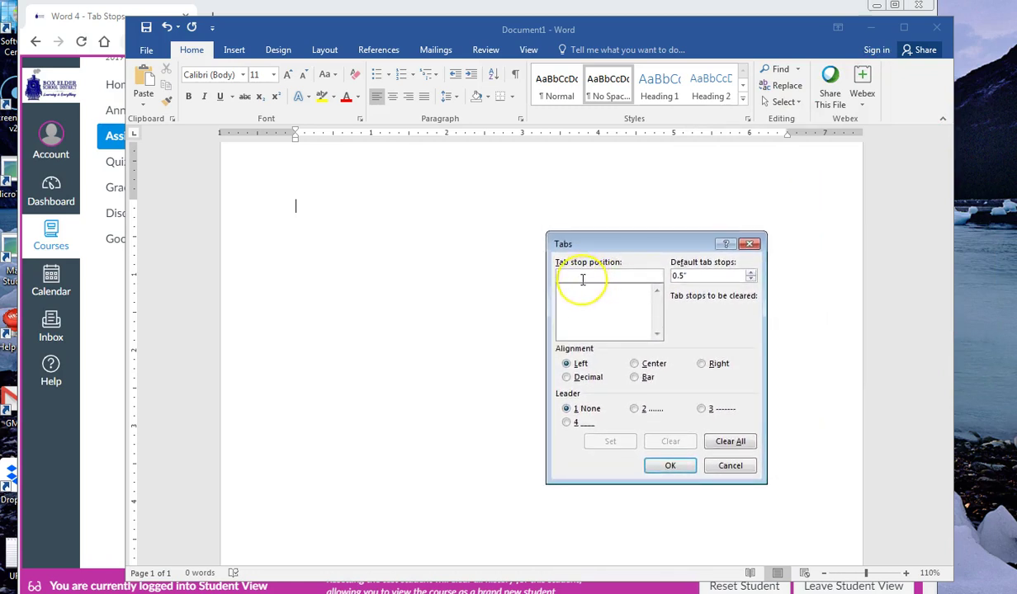
pyautogui.moveTo(597, 241); pyautogui.dragTo(814, 230)
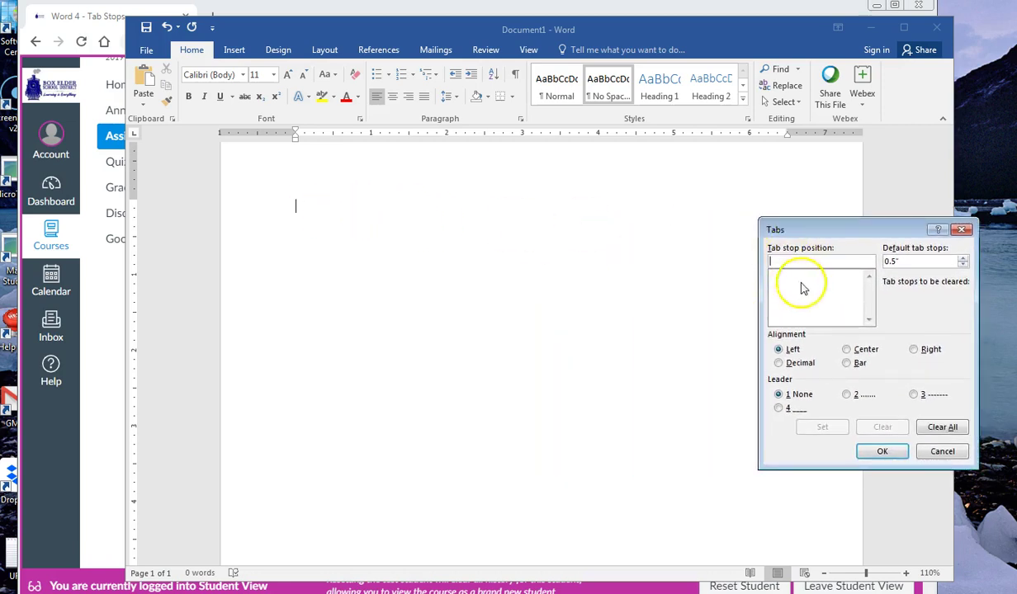
# - Add a left-aligned tab stop at 0.8 inches, checking the position against the assignment page
pyautogui.write('0.8')
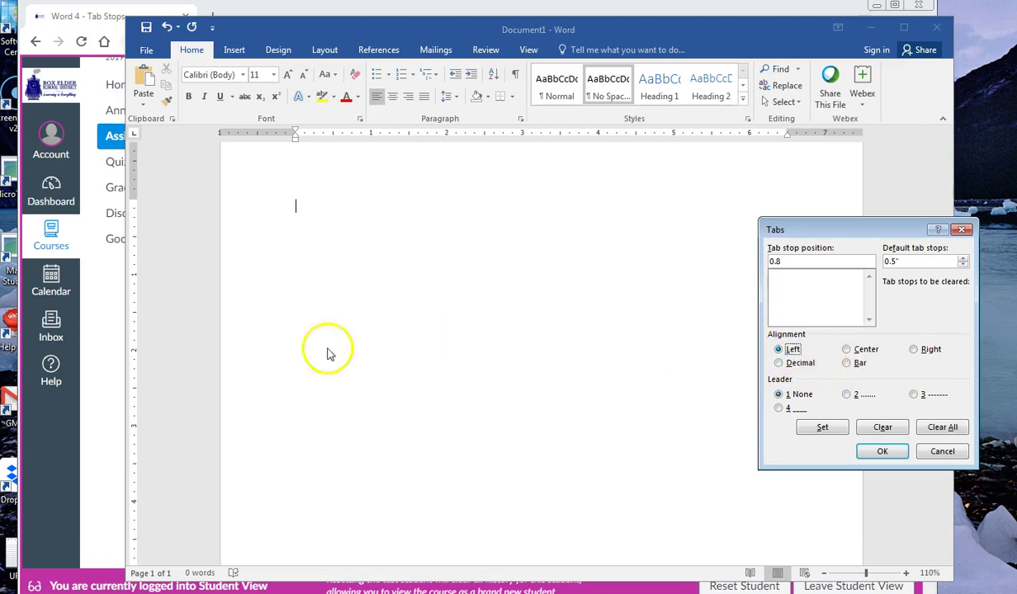
pyautogui.click(111, 331)
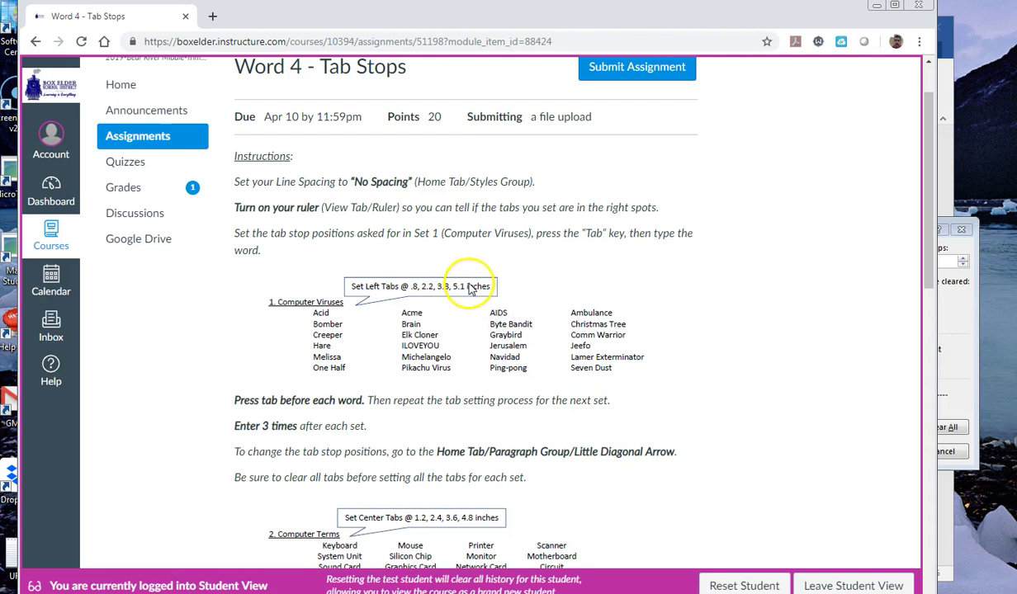
pyautogui.click(949, 347)
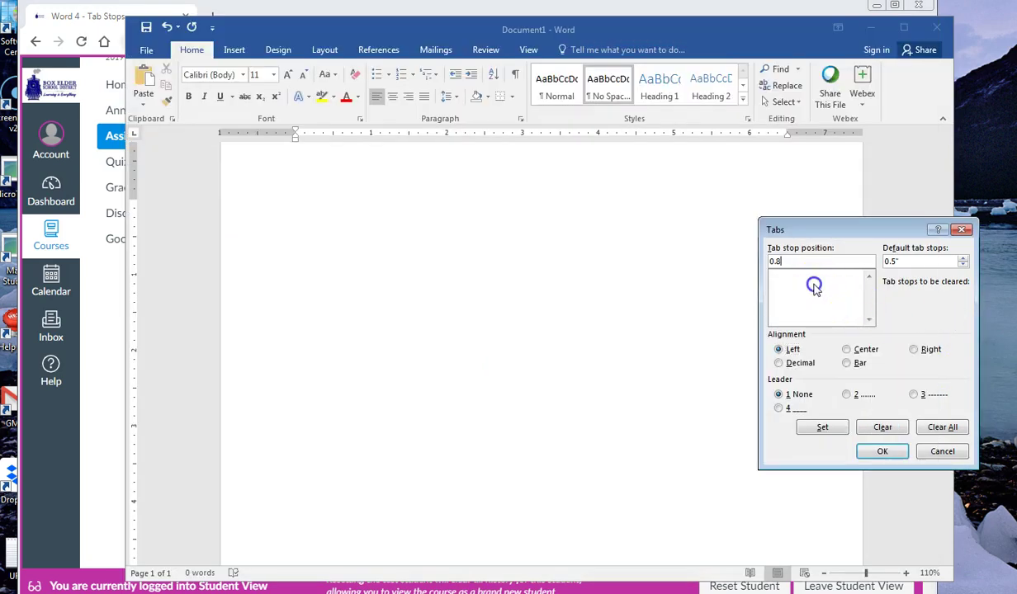
pyautogui.click(822, 427)
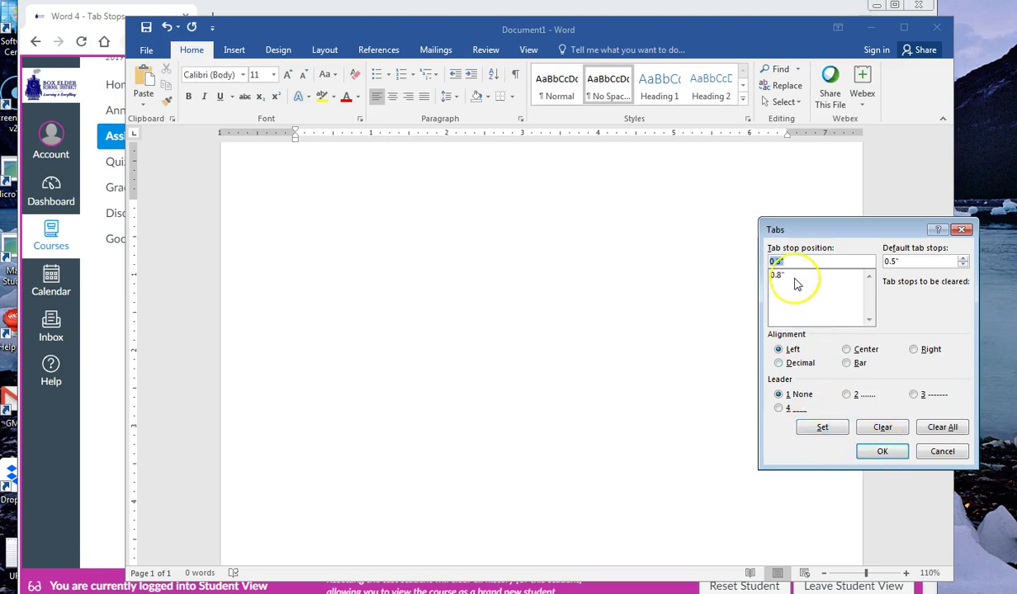
# - Check the assignment's next tab position, and add a left-aligned tab stop at 2.2 inches
pyautogui.click(120, 294)
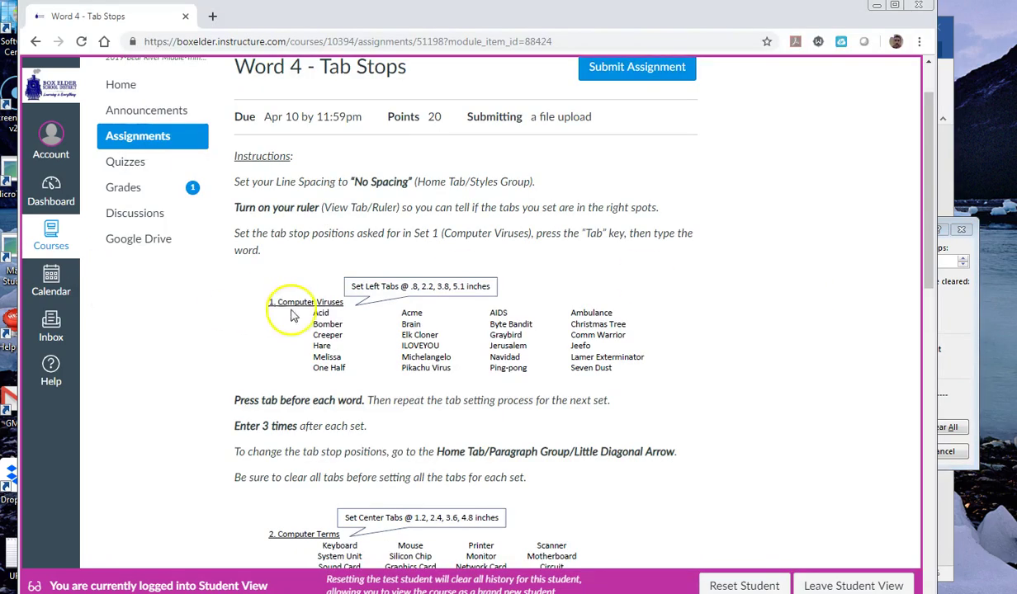
pyautogui.click(974, 310)
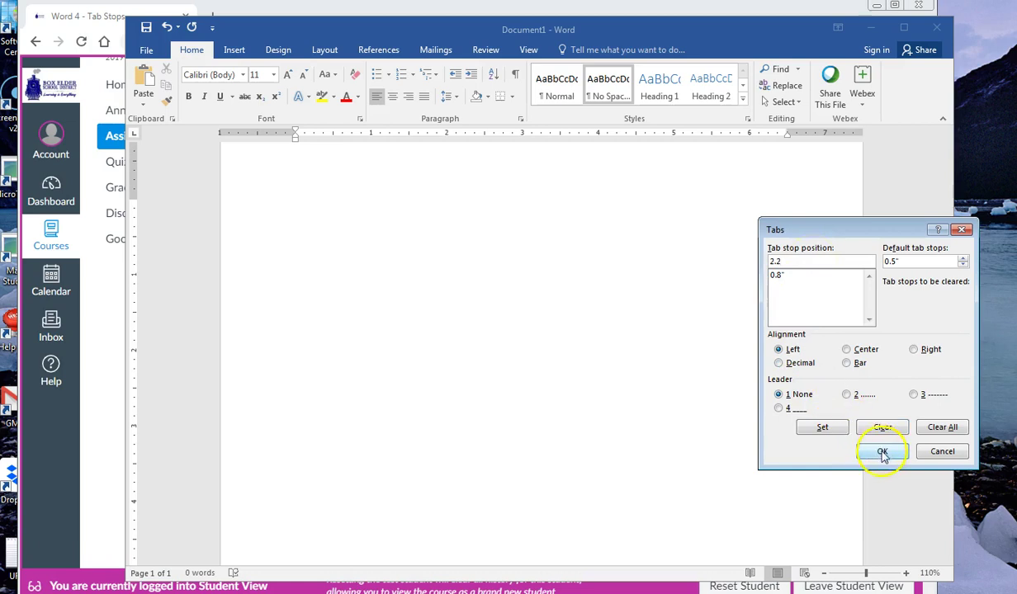
pyautogui.click(820, 426)
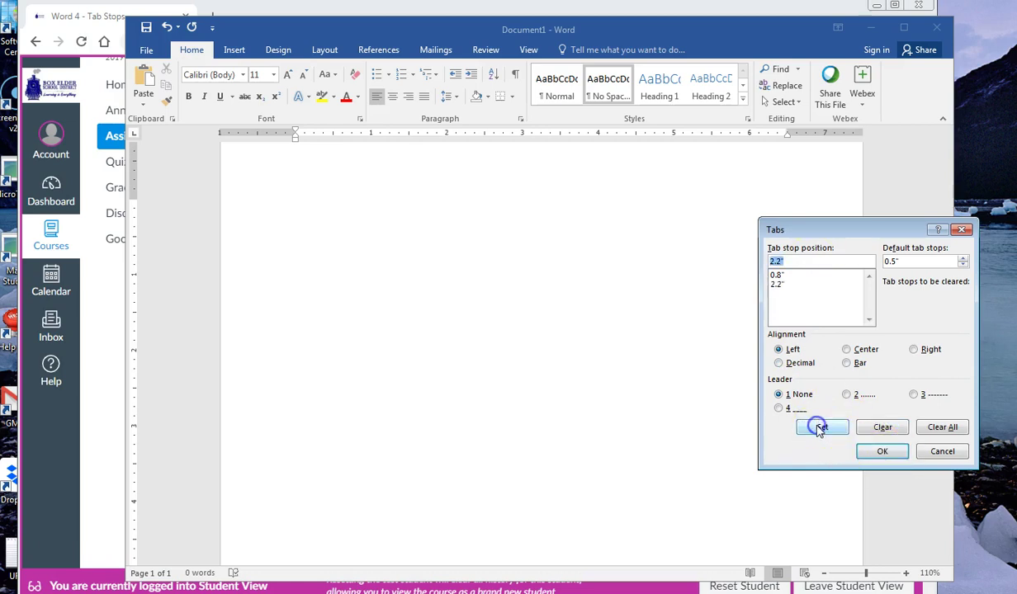
# - Add a left-aligned tab stop at 3.8 inches
pyautogui.write('3.8')
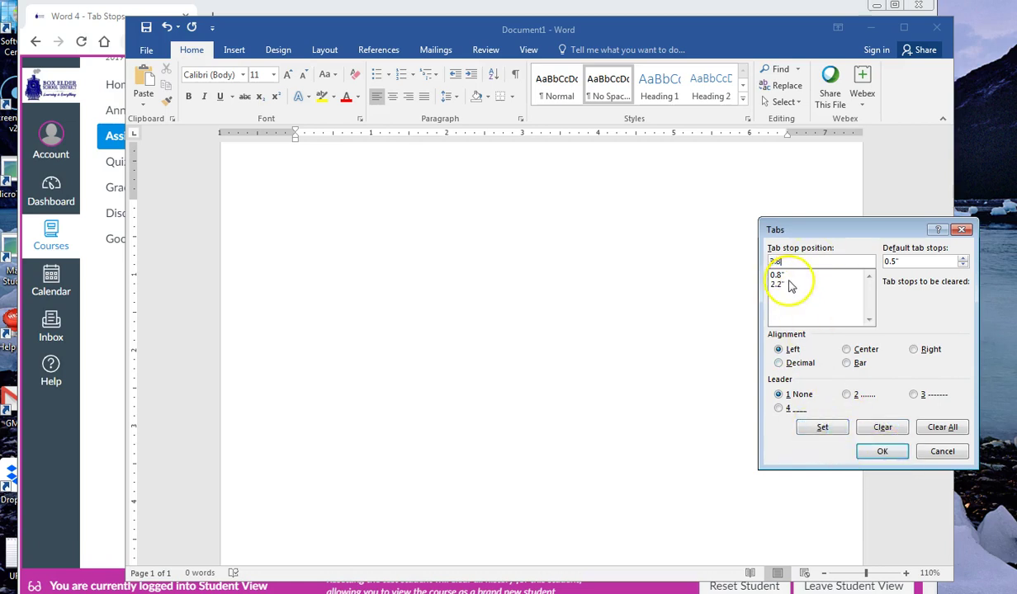
pyautogui.click(778, 349)
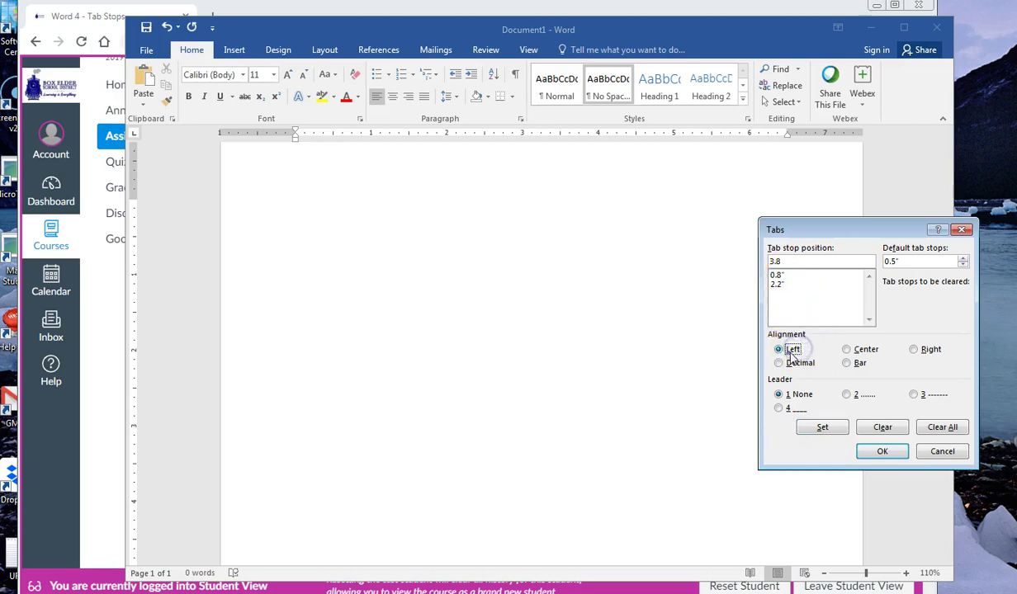
pyautogui.click(817, 428)
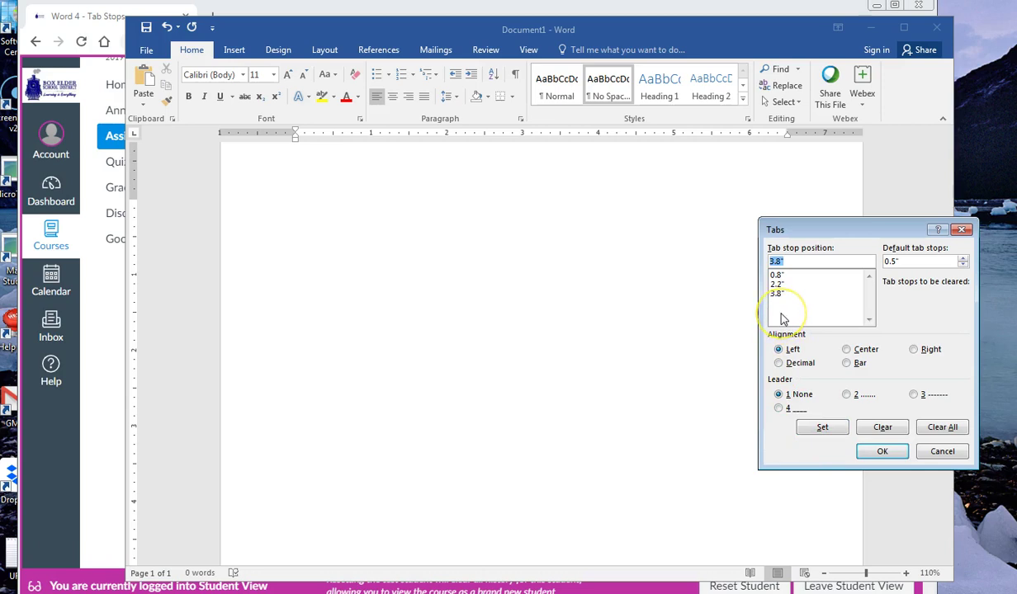
# - Add a left-aligned tab stop at 5.1 inches with no leader, and apply the tab settings to the paragraph
pyautogui.write('5.1')
pyautogui.click(778, 349)
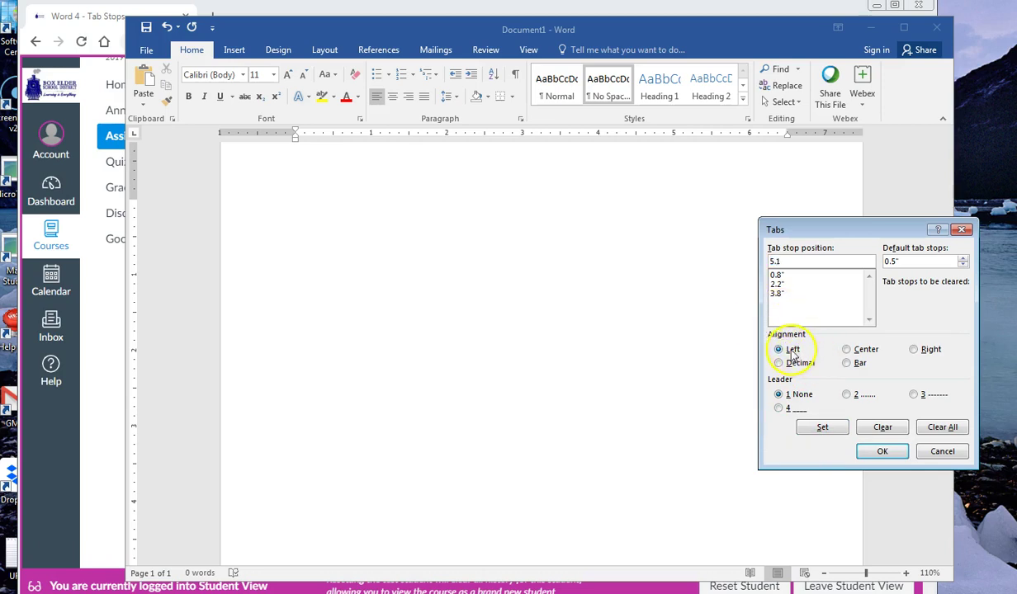
pyautogui.click(788, 397)
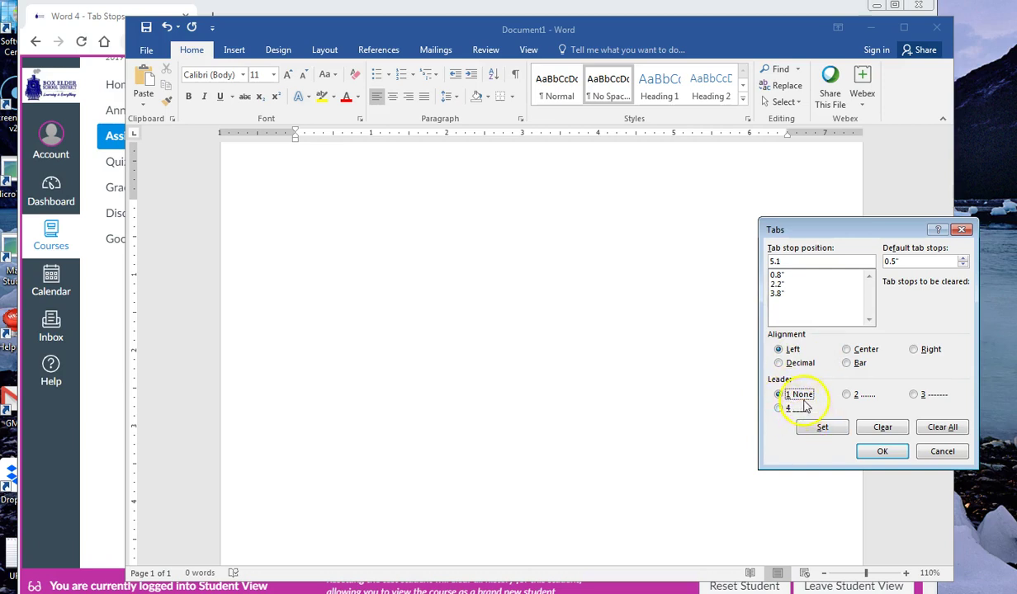
pyautogui.click(820, 427)
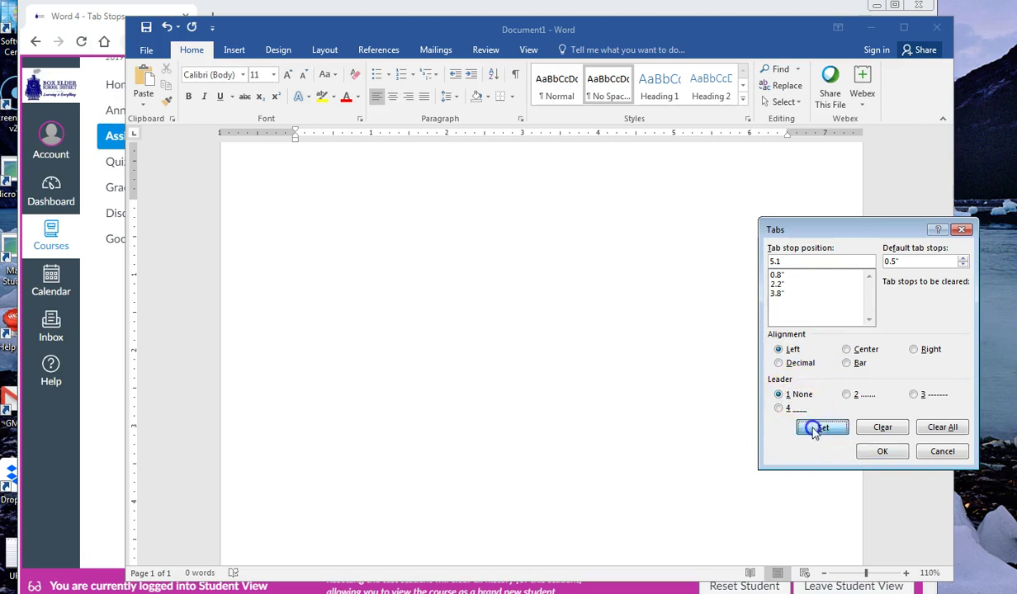
pyautogui.click(780, 275)
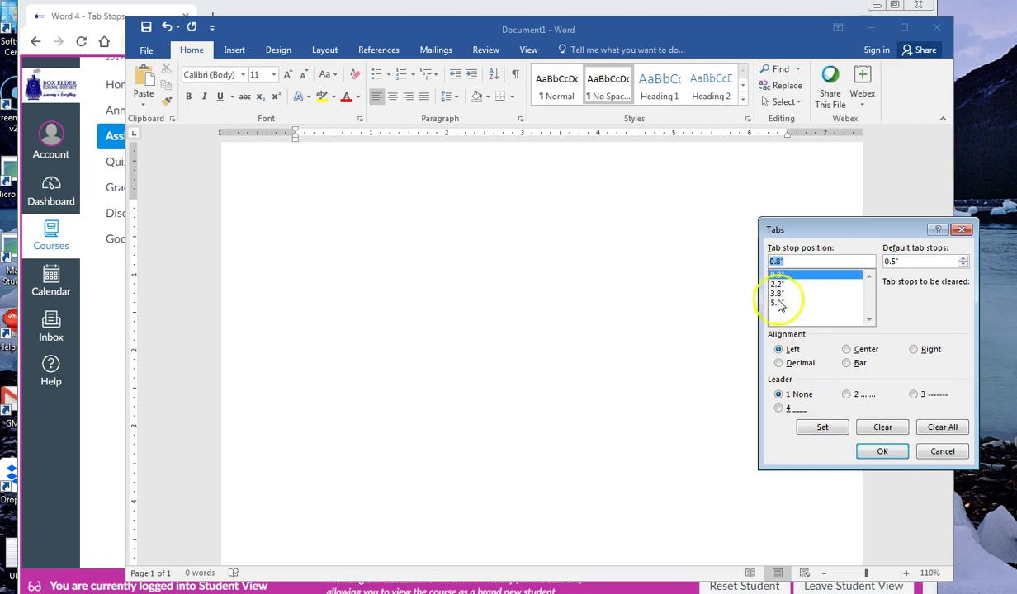
pyautogui.click(882, 450)
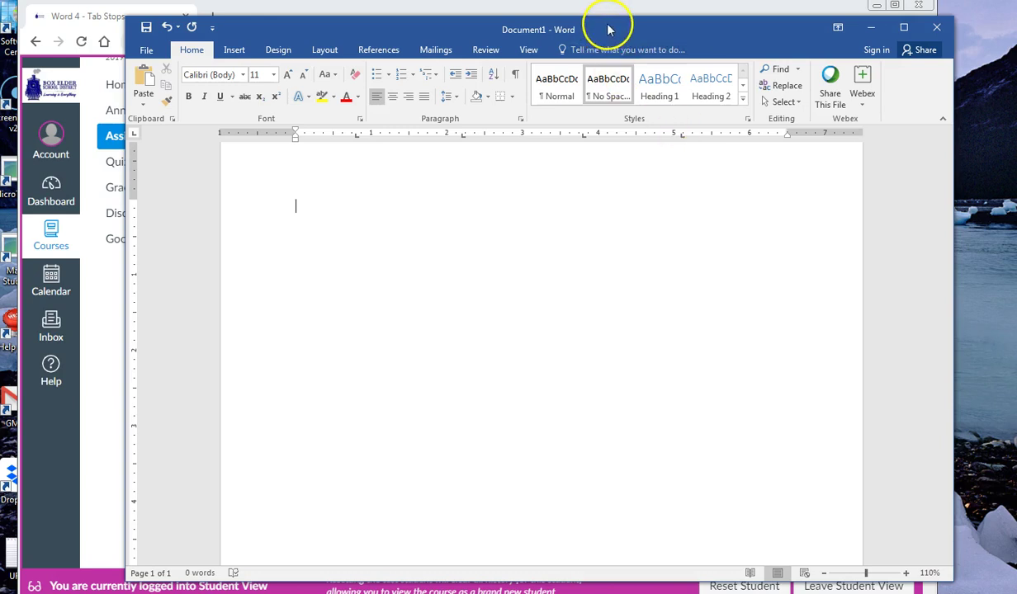
# - Arrange the Word window below the assignment's Computer Viruses list so the words can be read while working
pyautogui.moveTo(611, 30); pyautogui.dragTo(634, 238)
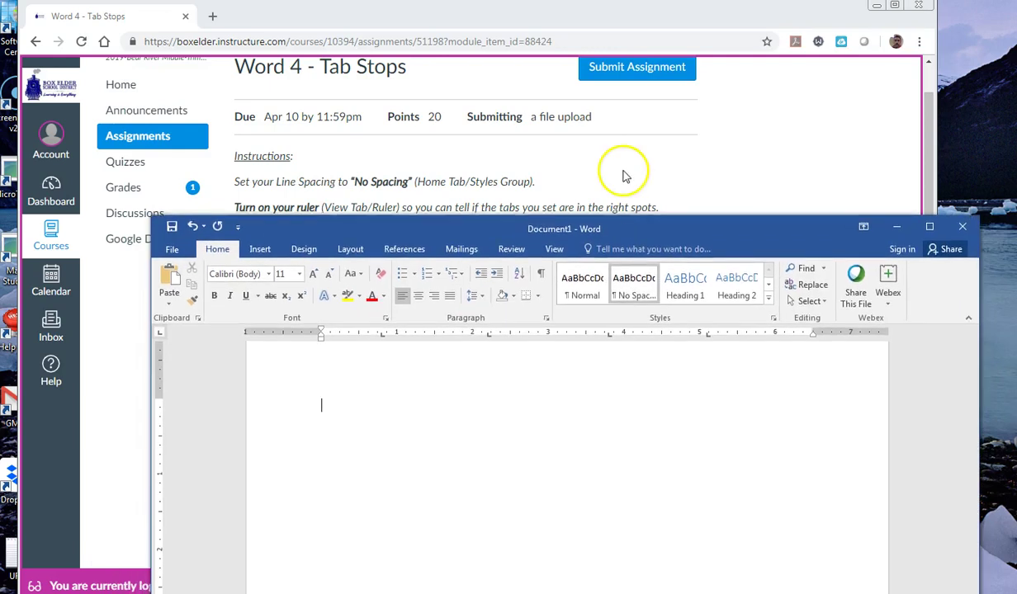
pyautogui.click(620, 167)
pyautogui.scroll(-3, 623, 175)
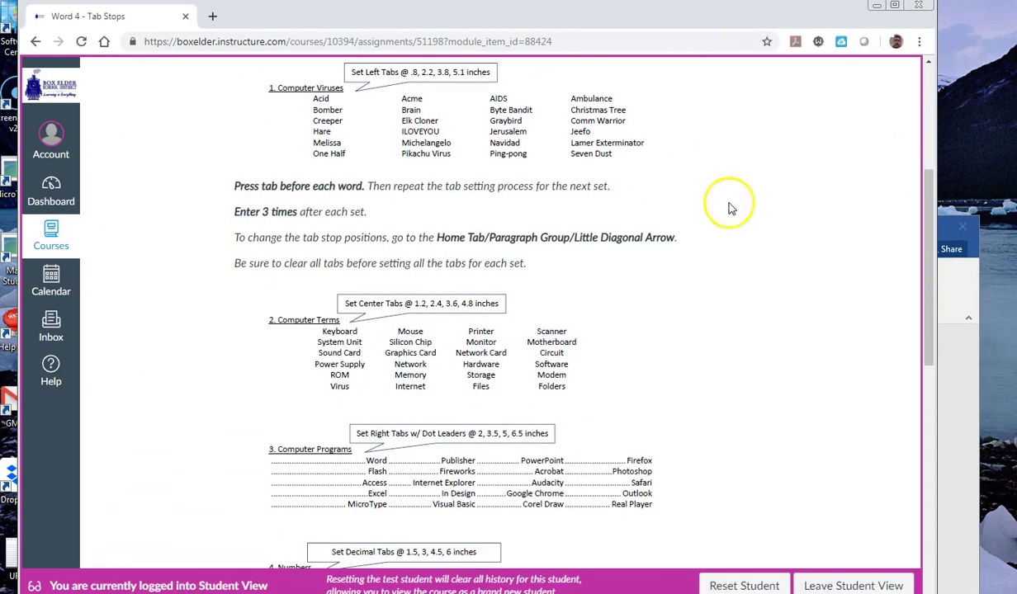
pyautogui.click(960, 345)
pyautogui.moveTo(753, 245); pyautogui.dragTo(757, 201)
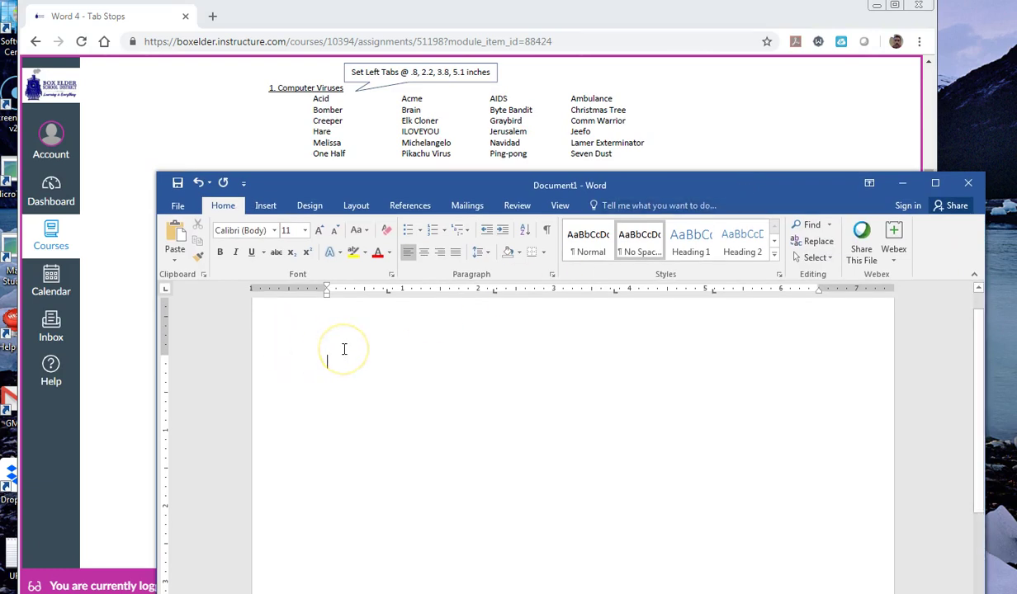
pyautogui.write('1. Compu')
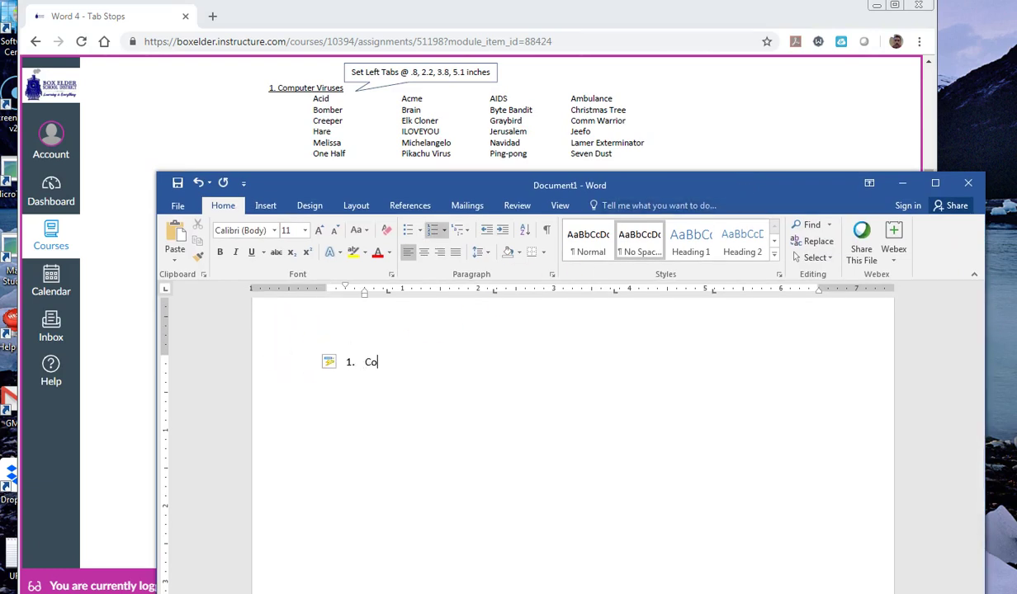
pyautogui.press('BackSpace')
pyautogui.press('BackSpace')
pyautogui.press('BackSpace')
pyautogui.press('BackSpace')
pyautogui.press('BackSpace')
pyautogui.press('BackSpace')
pyautogui.press('BackSpace')
# - Enter the heading "Computer Viruses" without a number on the first line of the document
pyautogui.write('Computer Virur')
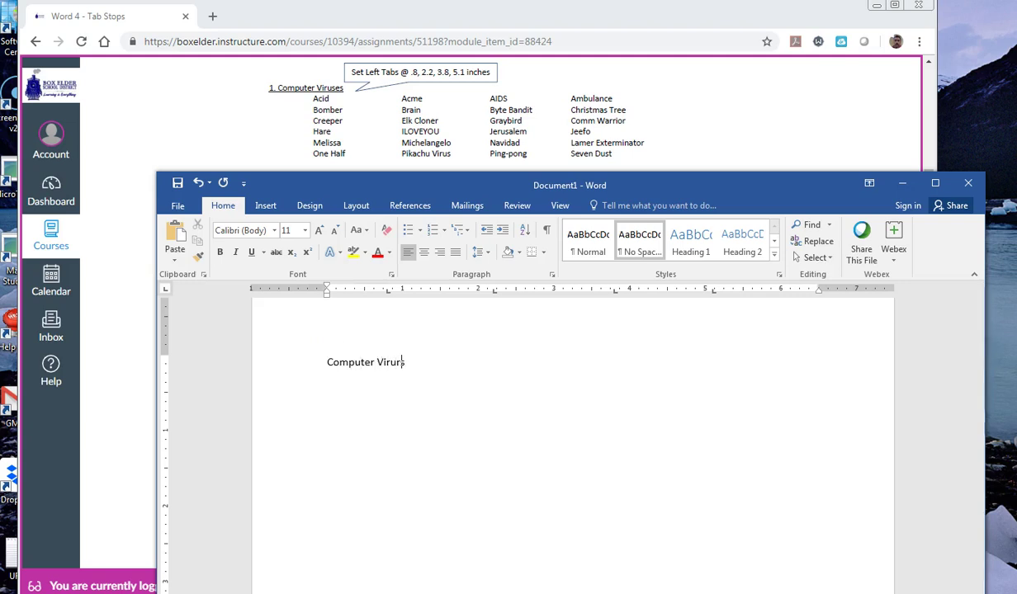
pyautogui.press('BackSpace')
pyautogui.write('ses')
pyautogui.press('BackSpace')
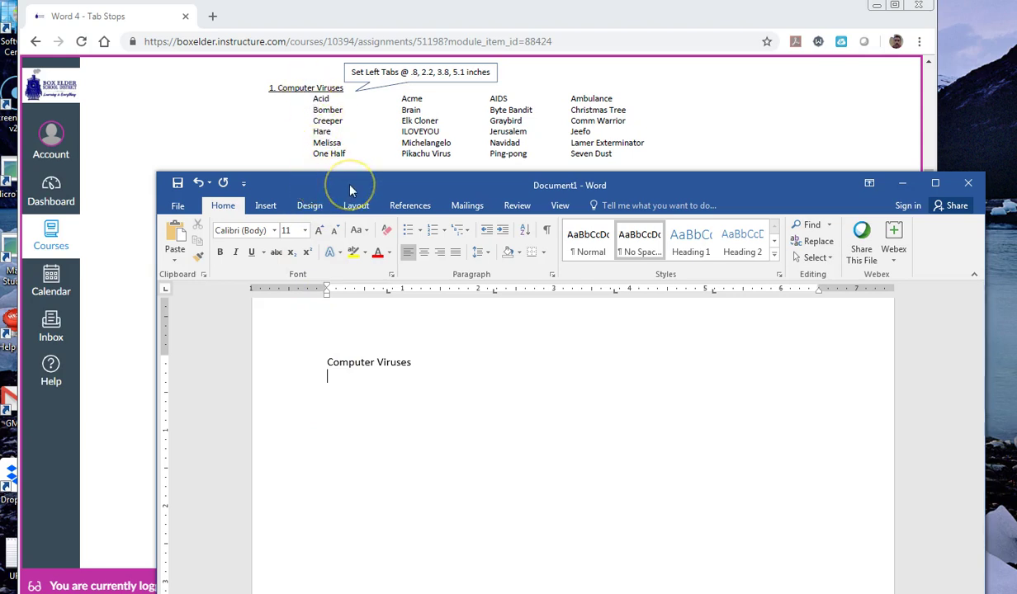
# - Enter the first row under the heading at the tab stops: Acid, Acme, AIDS, Ambulance
pyautogui.press('Tab')
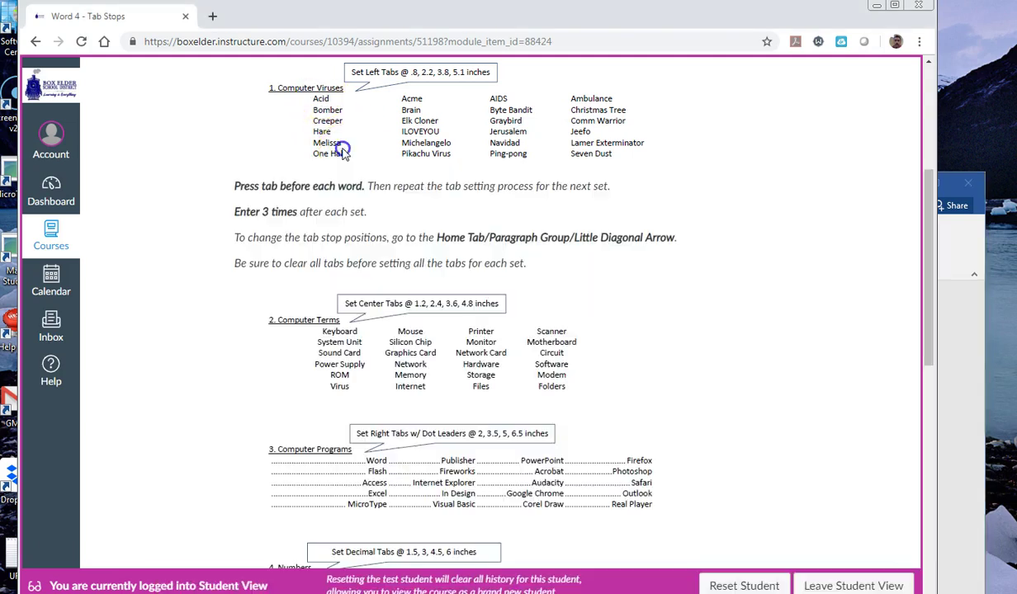
pyautogui.click(336, 155)
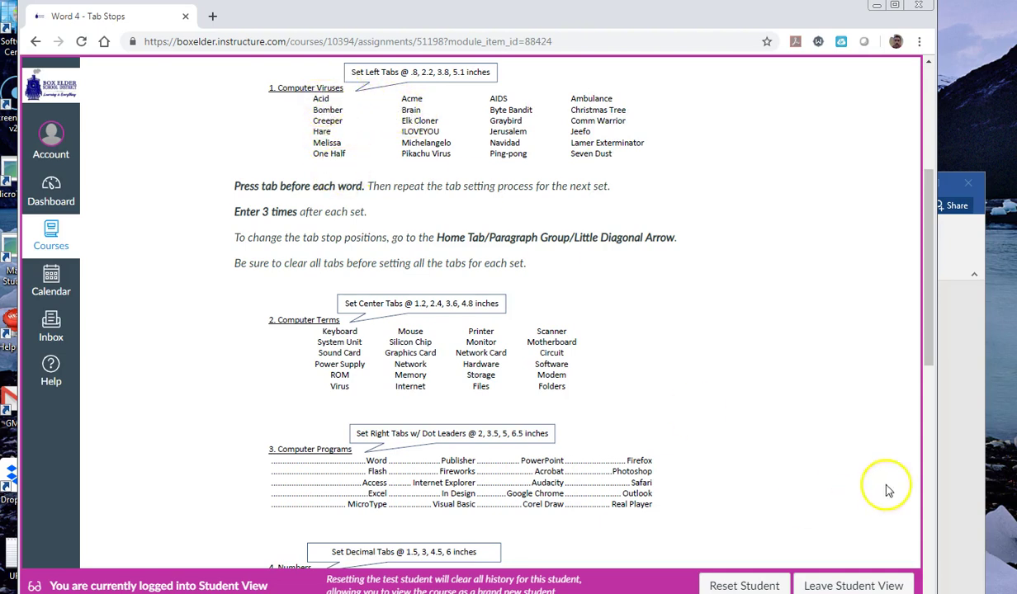
pyautogui.click(949, 424)
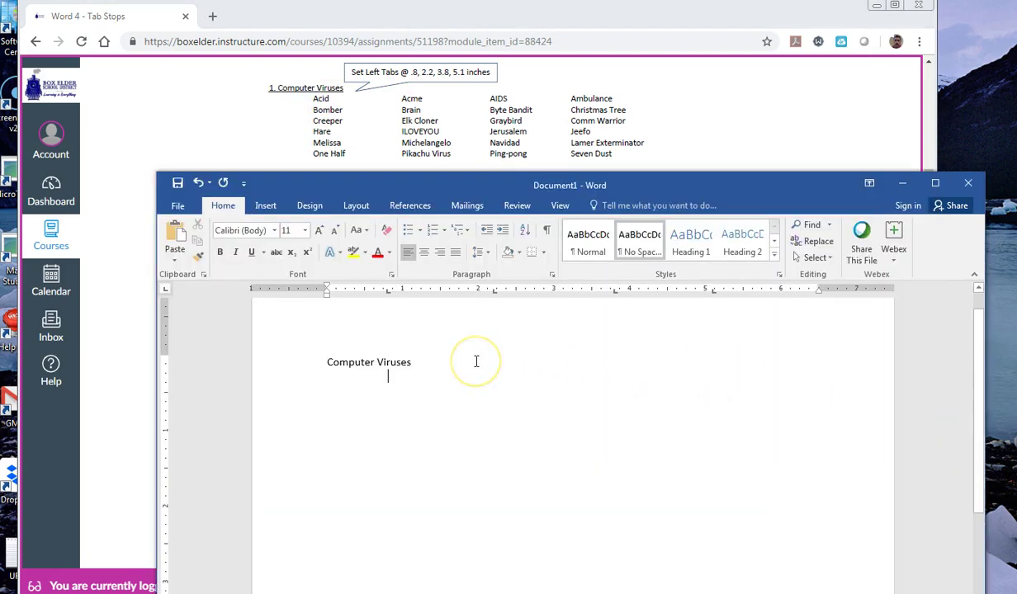
pyautogui.write('Acid\t')
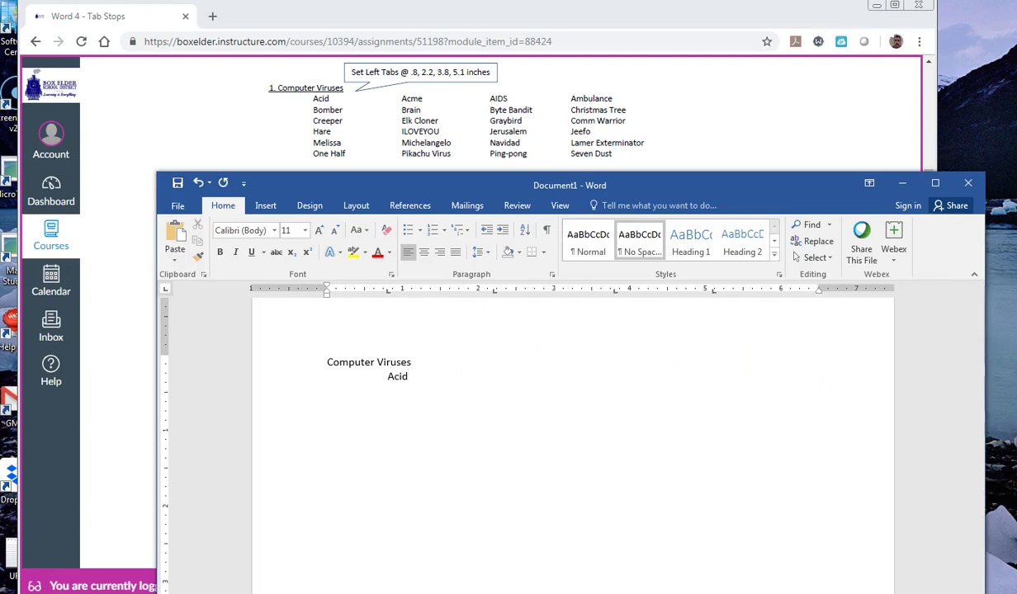
pyautogui.write('Acme')
pyautogui.press('Tab')
pyautogui.write('AIDS')
pyautogui.press('Tab')
pyautogui.write('Ambulance')
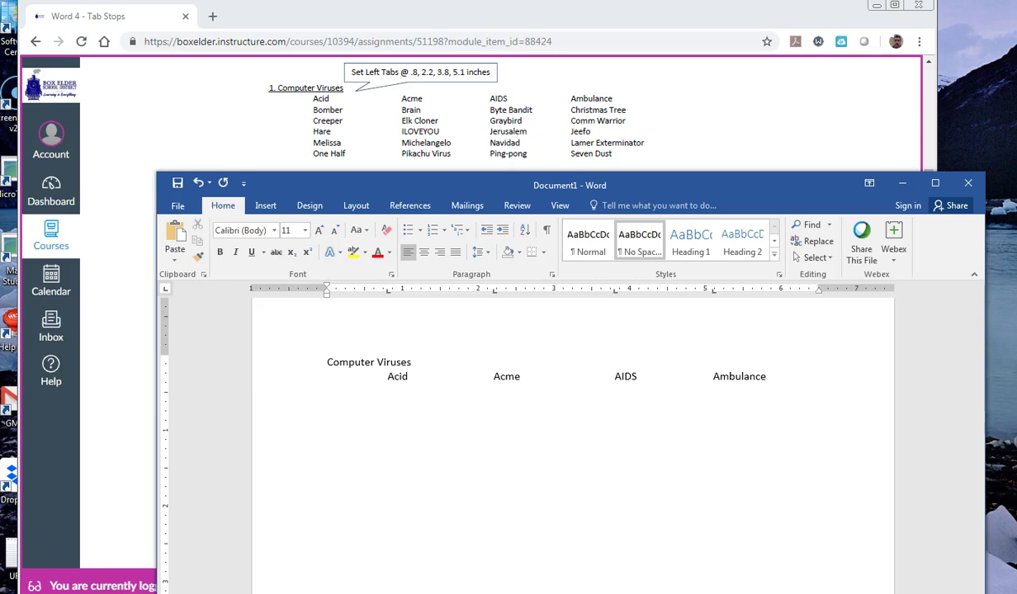
# - Enter the second tabbed row: Bomber, Brain, Byte Bandit, Christmas Tree
pyautogui.press('Tab')
pyautogui.write('Bomber')
pyautogui.press('Tab')
pyautogui.write('Br')
pyautogui.write('ian')
pyautogui.press('Tab')
pyautogui.write('Byte Bandit')
pyautogui.press('Tab')
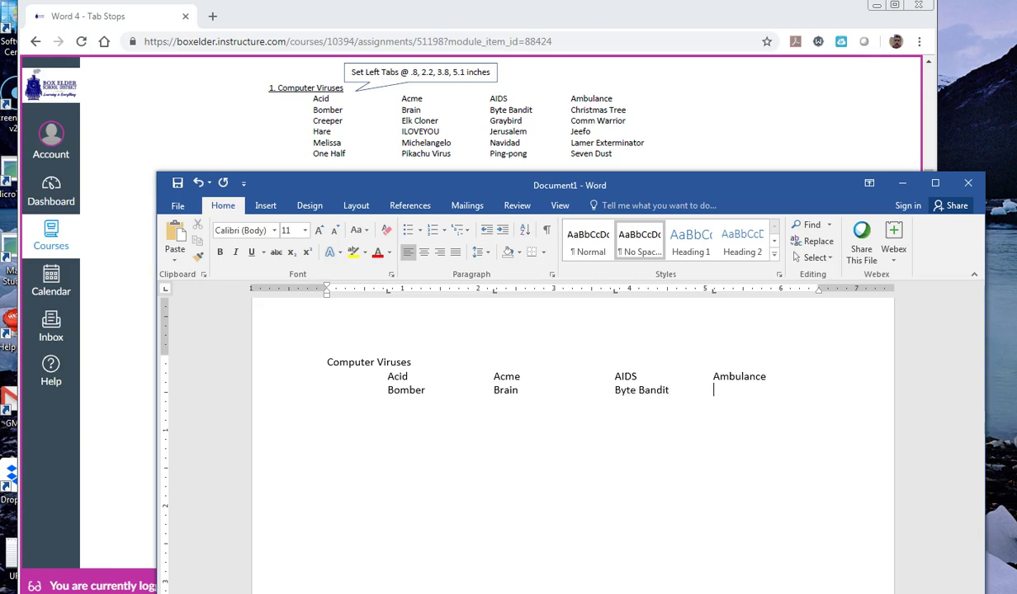
pyautogui.write('Christmas Tree')
# - Enter the third tabbed row: Creeper, Elk Cloner, Graybird, Comm Warrior
pyautogui.press('Return')
pyautogui.press('Tab')
pyautogui.write('Creeper')
pyautogui.press('Tab')
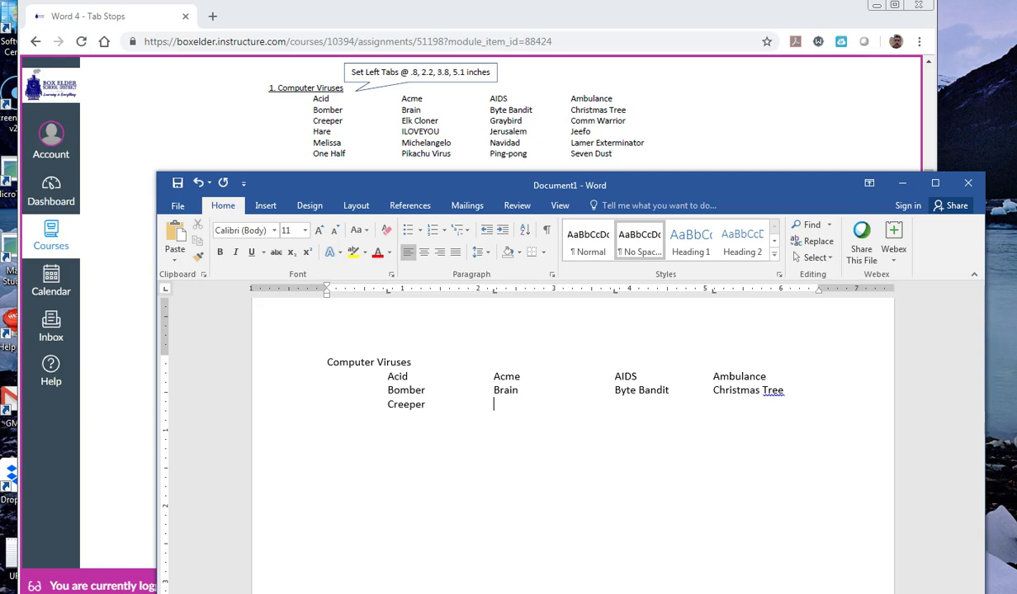
pyautogui.write('Elk Cloner\tGraybird')
pyautogui.press('Tab')
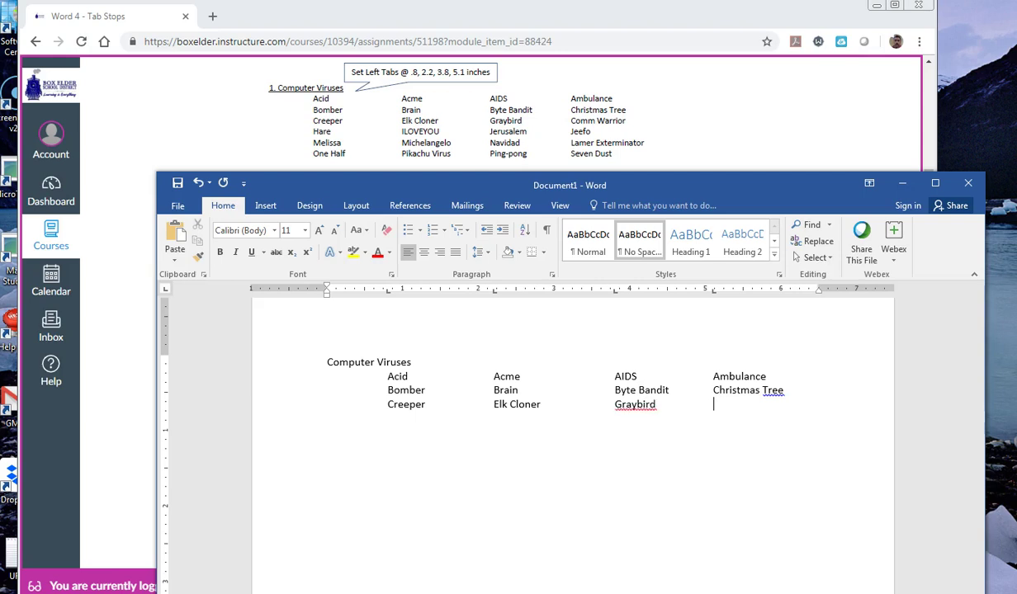
pyautogui.write('Comm Warrior')
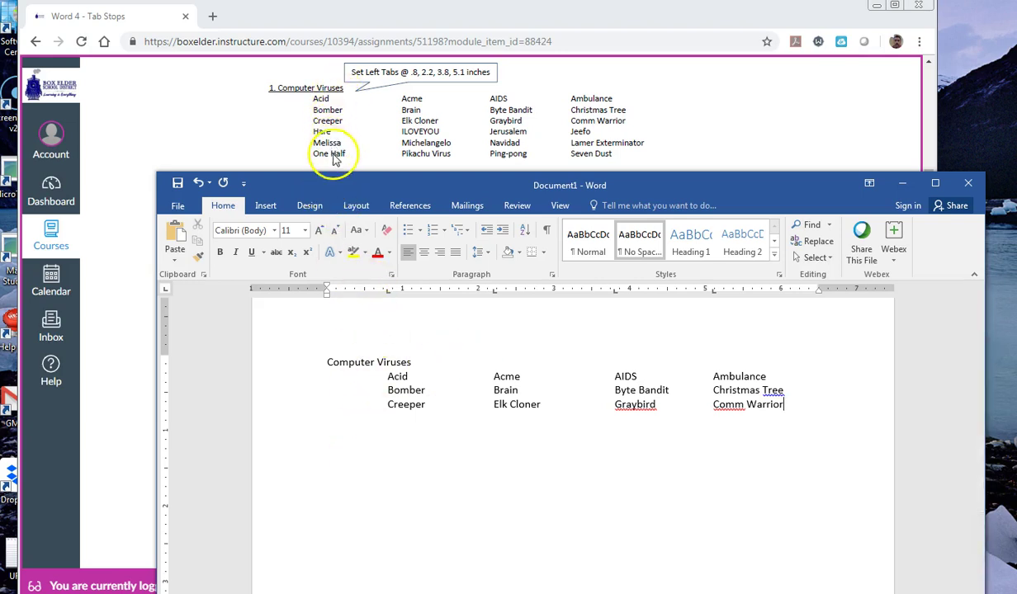
# - Enter the fourth tabbed row, Hare, ILOVEYOU, Jerusalem, Jeefo, and leave two blank lines below it
pyautogui.click(827, 424)
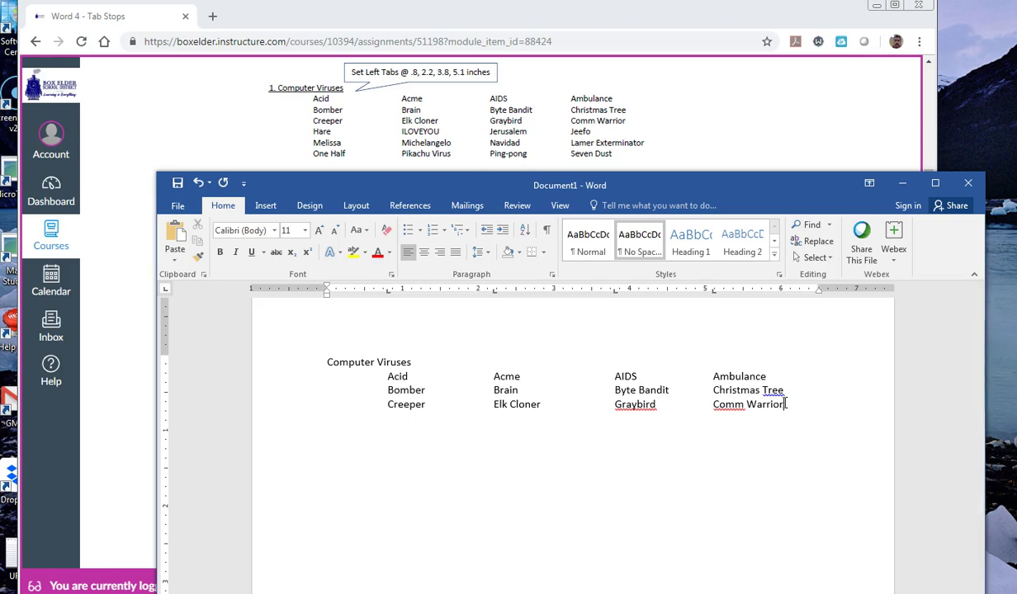
pyautogui.press('Return')
pyautogui.write('Har')
pyautogui.press('BackSpace')
pyautogui.press('BackSpace')
pyautogui.press('BackSpace')
pyautogui.press('Tab')
pyautogui.write('Hare')
pyautogui.press('Tab')
pyautogui.write('ILOVEYOU')
pyautogui.press('Tab')
pyautogui.write('Jerula')
pyautogui.press('BackSpace')
pyautogui.press('BackSpace')
pyautogui.write('sal')
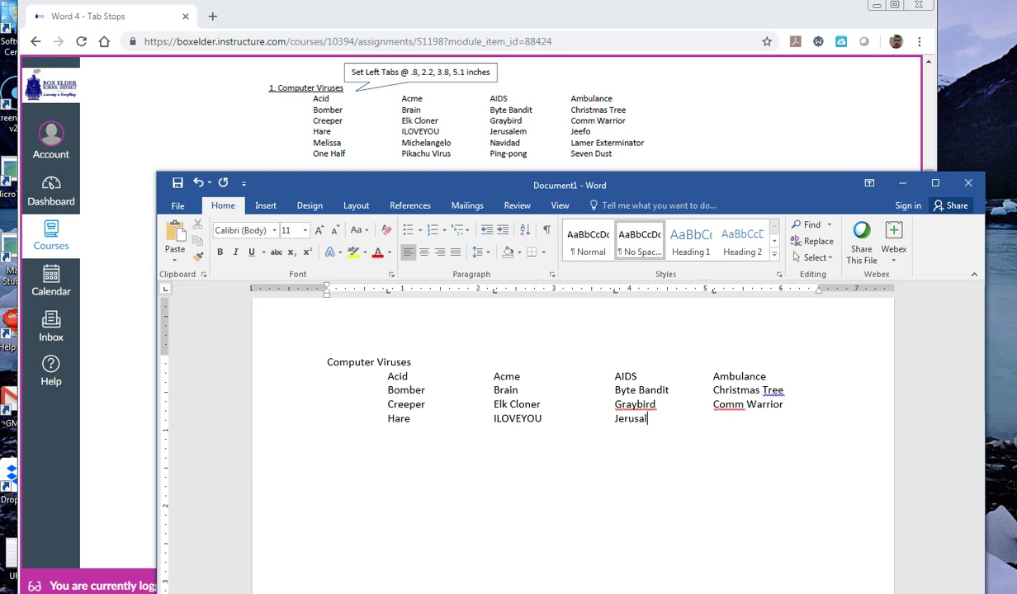
pyautogui.write('em')
pyautogui.press('Tab')
pyautogui.write('Jeefo')
pyautogui.press('Return')
pyautogui.press('Tab')
# - Check the assignment's tab requirements for the Computer Terms set, and place the Word window below that list
pyautogui.click(642, 114)
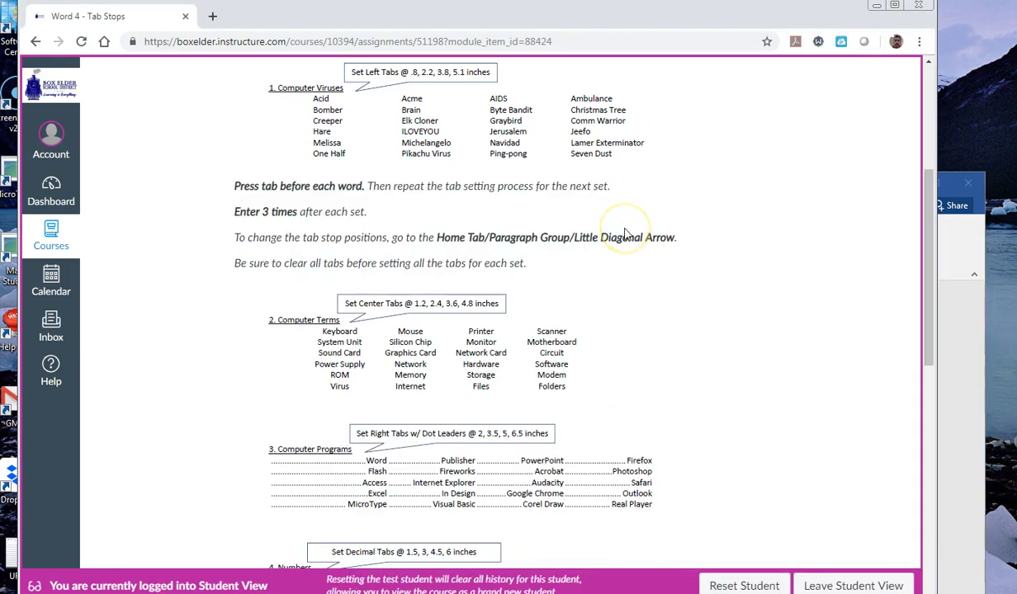
pyautogui.scroll(-1, 624, 235)
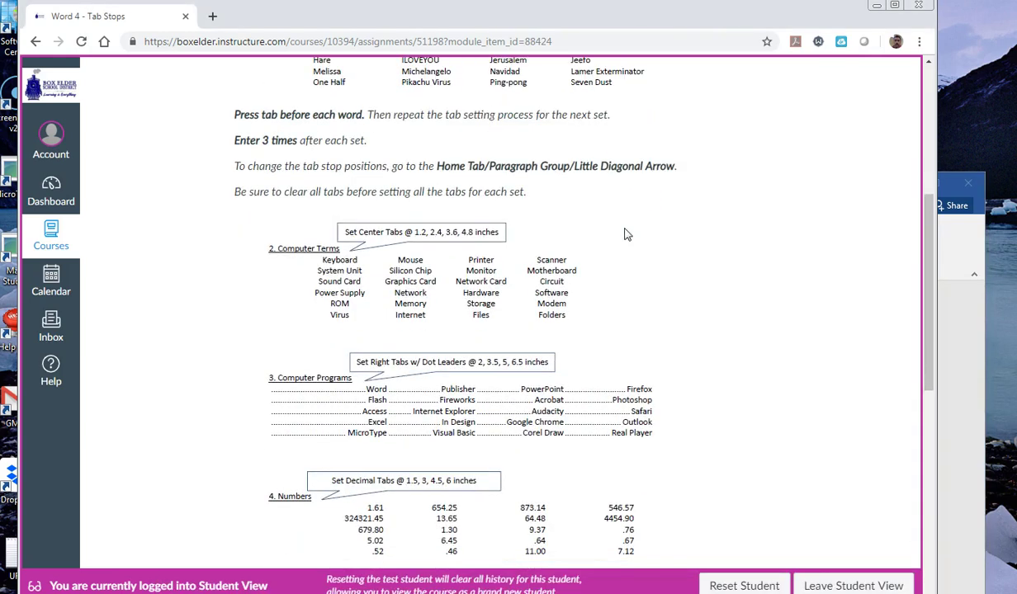
pyautogui.scroll(-2, 625, 235)
pyautogui.scroll(3, 624, 235)
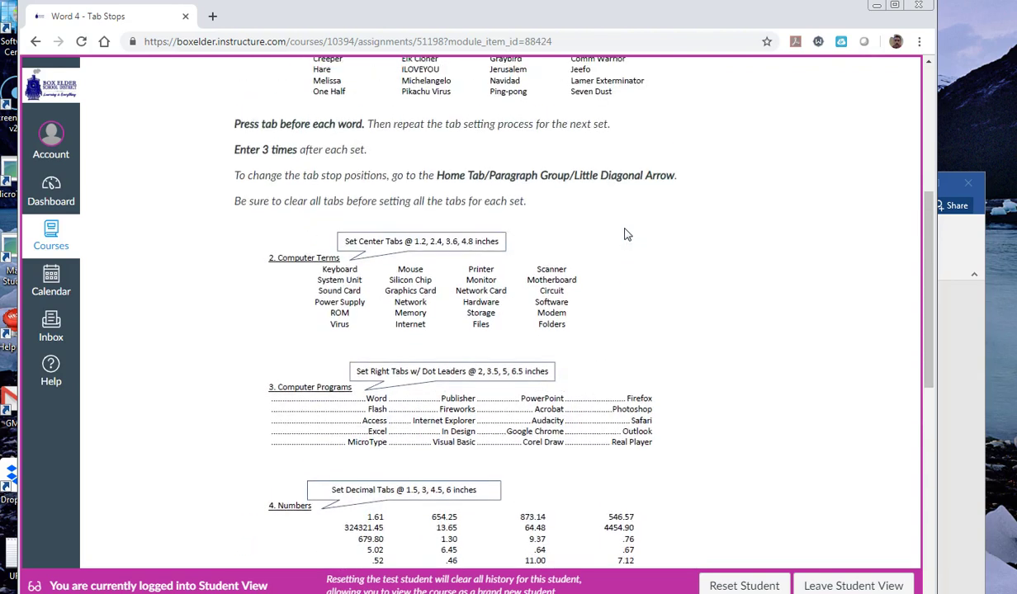
pyautogui.click(322, 324)
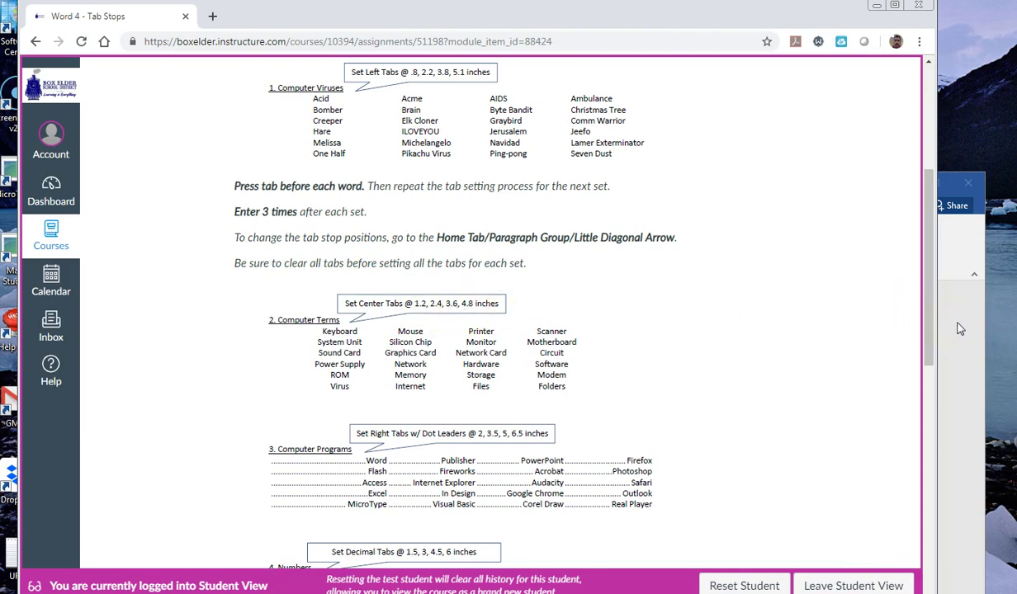
pyautogui.moveTo(931, 185); pyautogui.dragTo(934, 250)
pyautogui.click(960, 304)
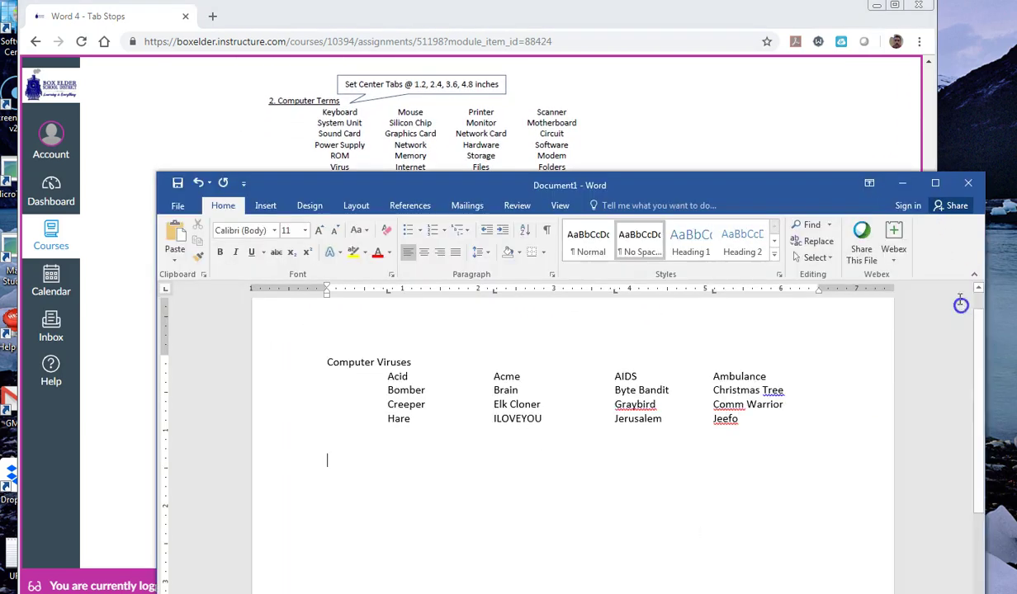
pyautogui.moveTo(783, 188); pyautogui.dragTo(786, 209)
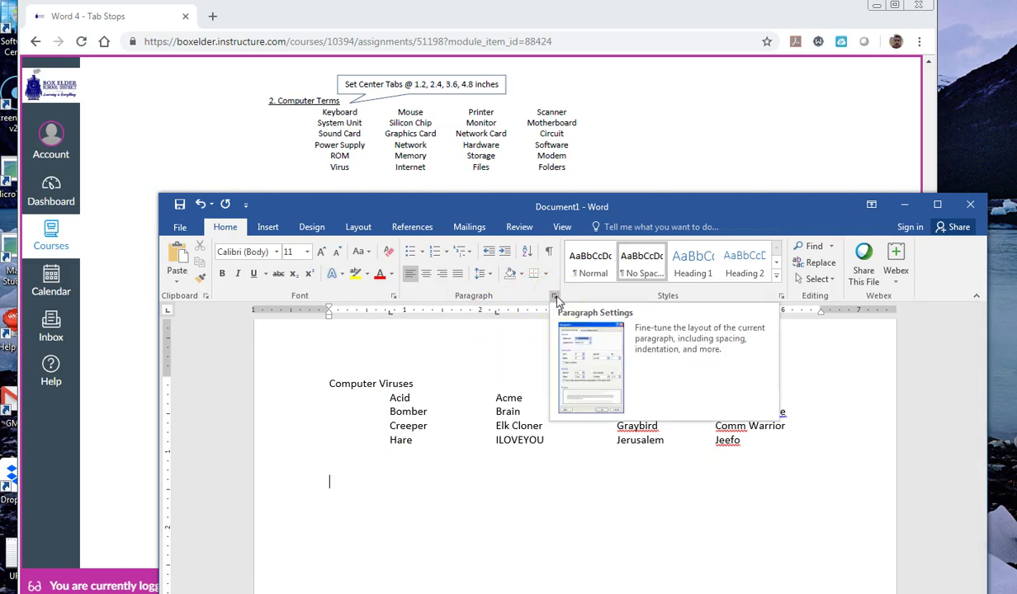
# - Open the tab stop settings for the blank line below the Computer Viruses rows, and move the dialog clear of the text
pyautogui.click(555, 298)
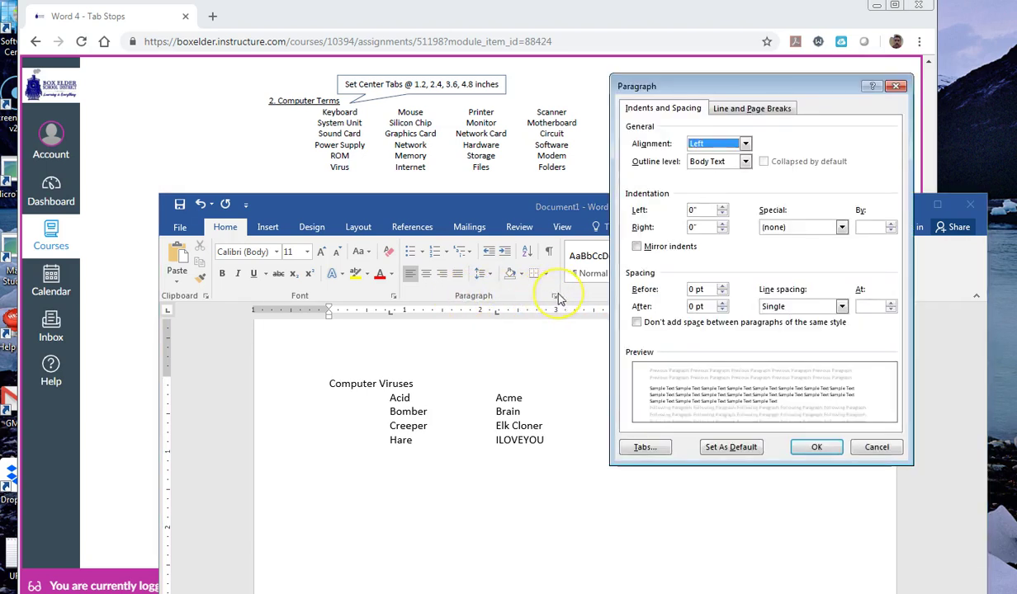
pyautogui.click(644, 446)
pyautogui.moveTo(827, 238); pyautogui.dragTo(717, 103)
# - Go through the tab stops carried over from the Computer Viruses set one by one
pyautogui.click(680, 168)
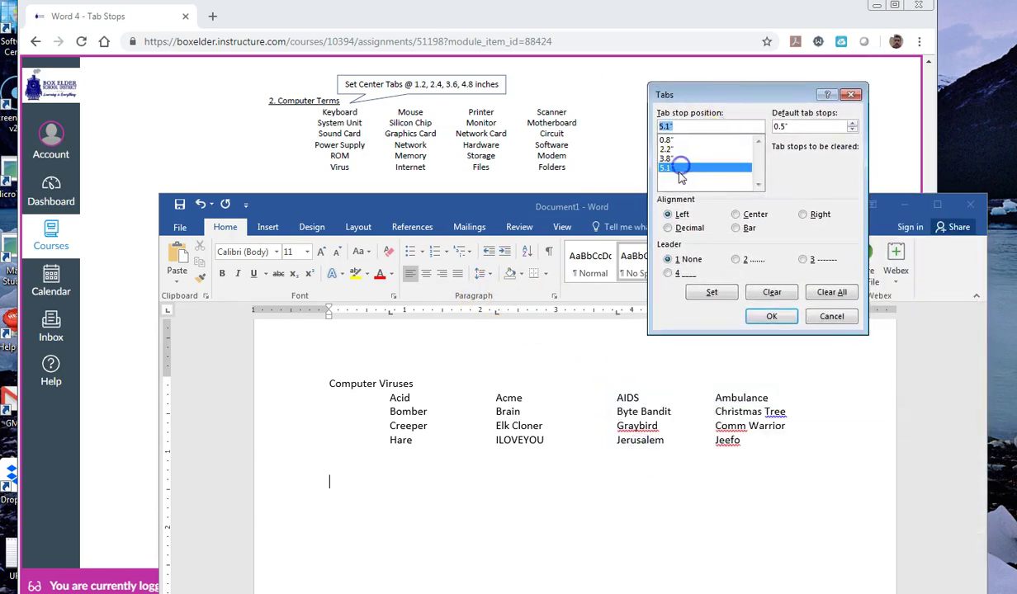
pyautogui.click(672, 158)
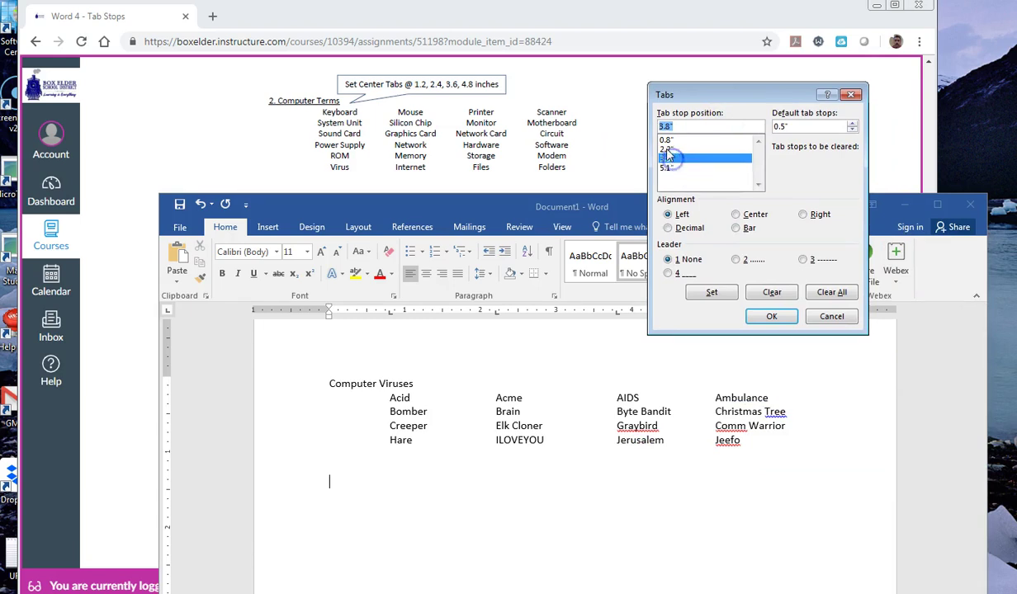
pyautogui.click(667, 149)
pyautogui.click(664, 140)
pyautogui.click(667, 168)
pyautogui.click(667, 158)
pyautogui.click(667, 149)
pyautogui.click(665, 141)
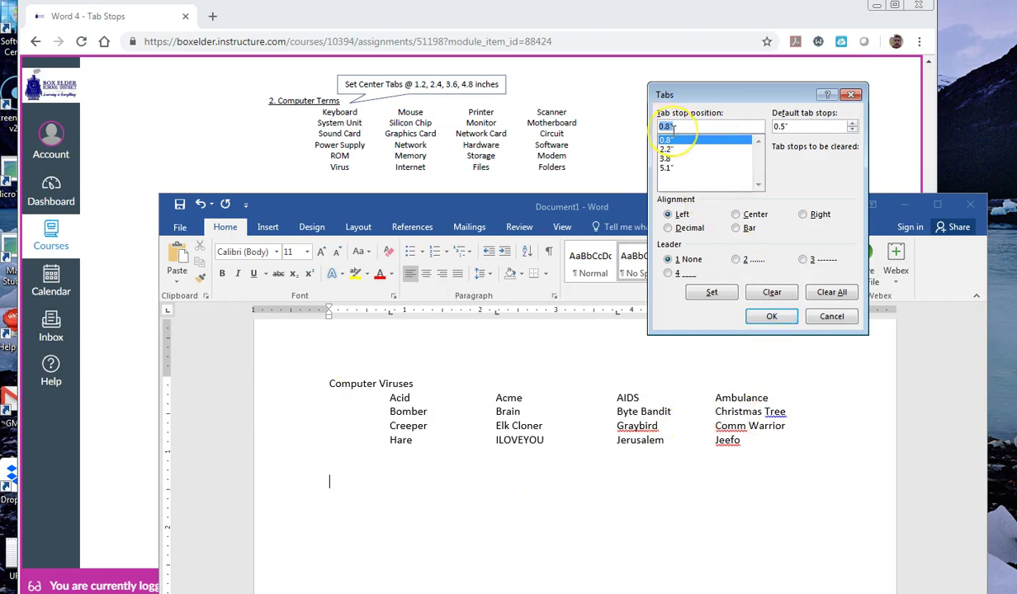
pyautogui.click(666, 159)
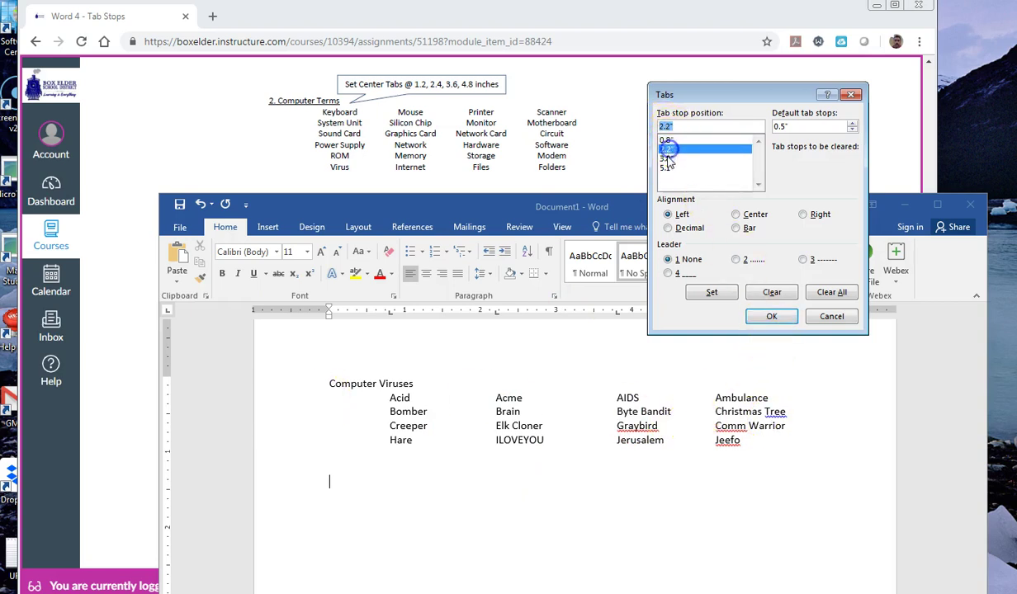
pyautogui.click(665, 168)
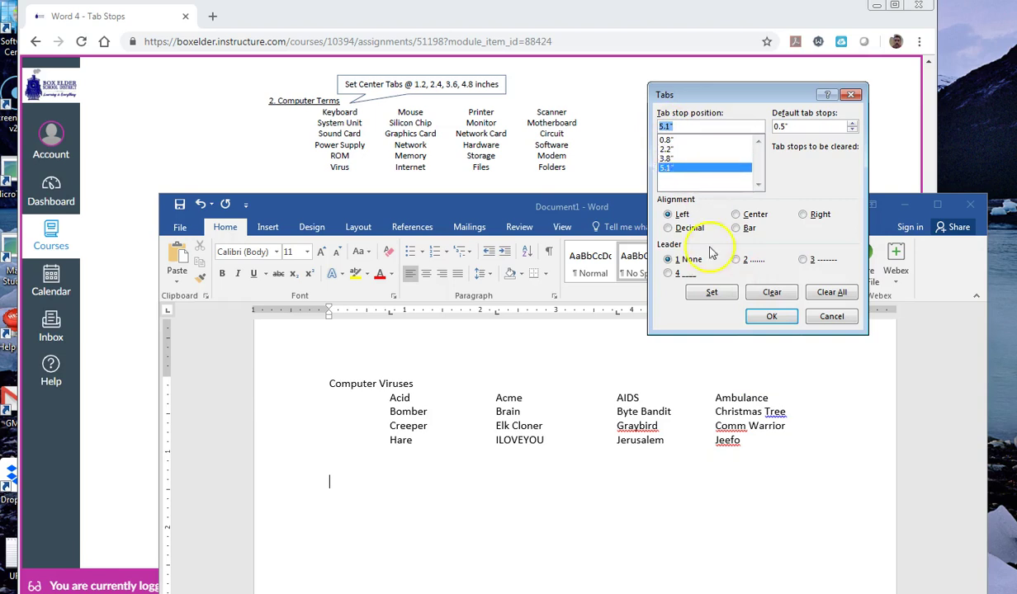
pyautogui.click(711, 293)
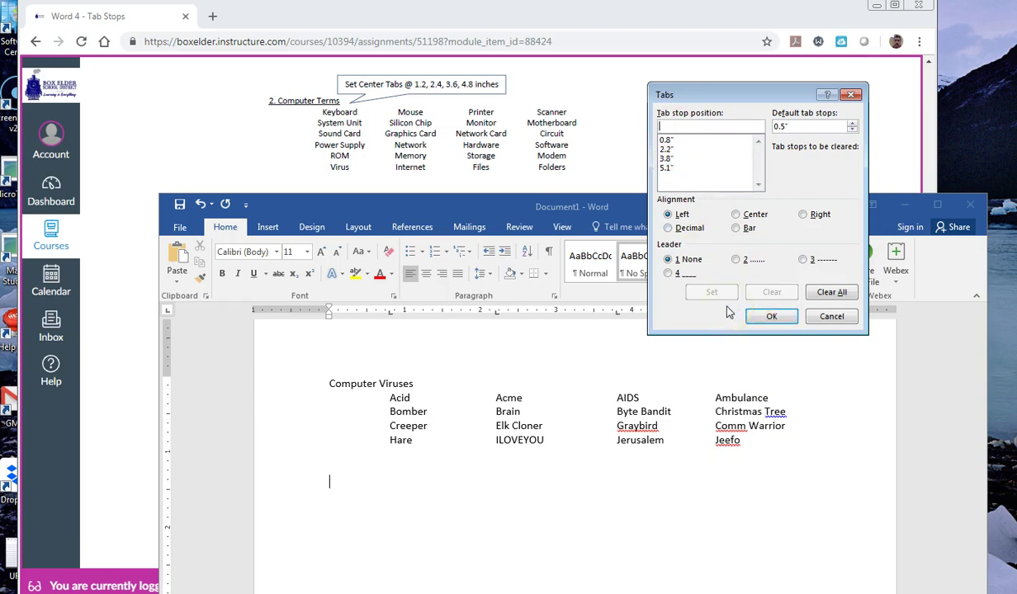
# - Clear all tab stops carried over from the Computer Viruses set
pyautogui.click(665, 140)
pyautogui.click(769, 292)
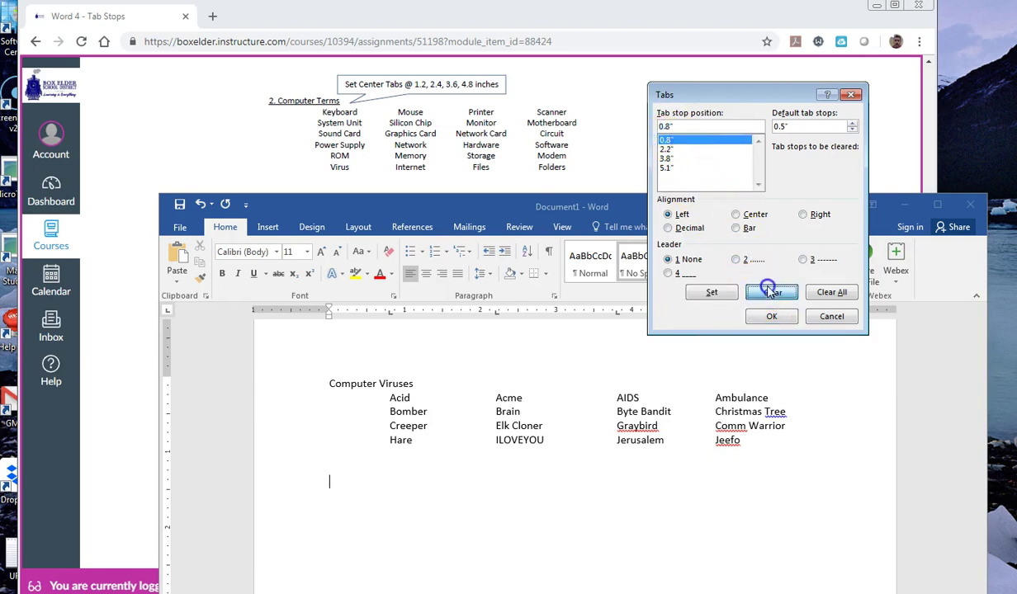
pyautogui.click(827, 294)
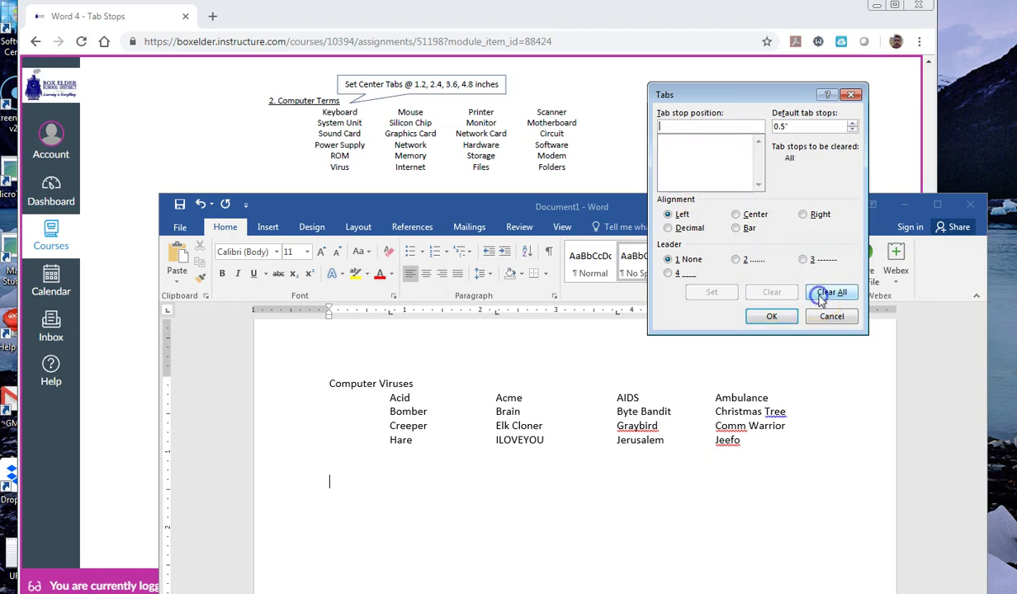
# - Set center-aligned tab stops at 1.2, 2.4, 3.6 and 4.8 inches with no leader
pyautogui.click(676, 151)
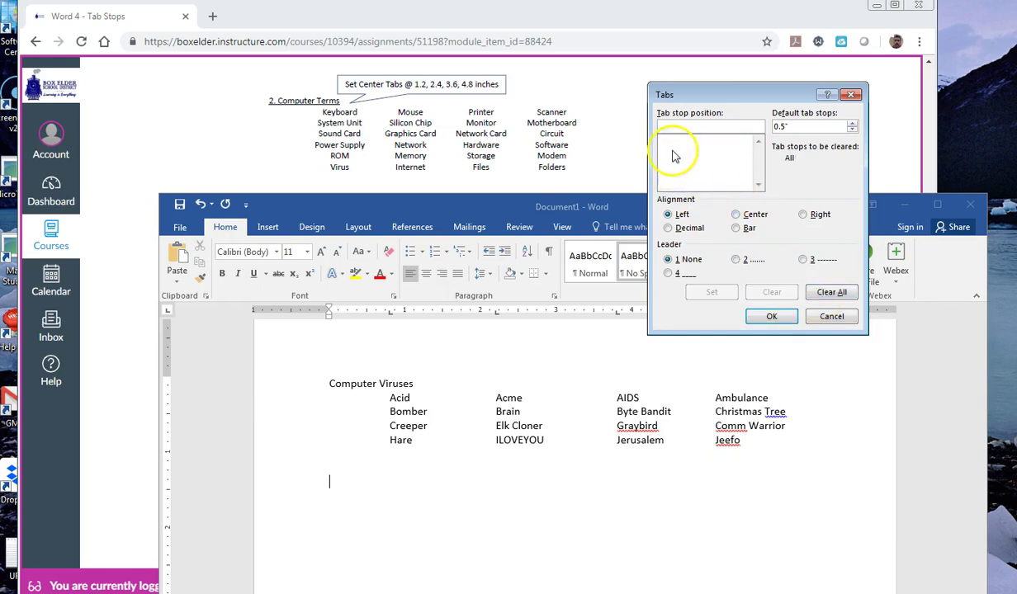
pyautogui.write('1.2')
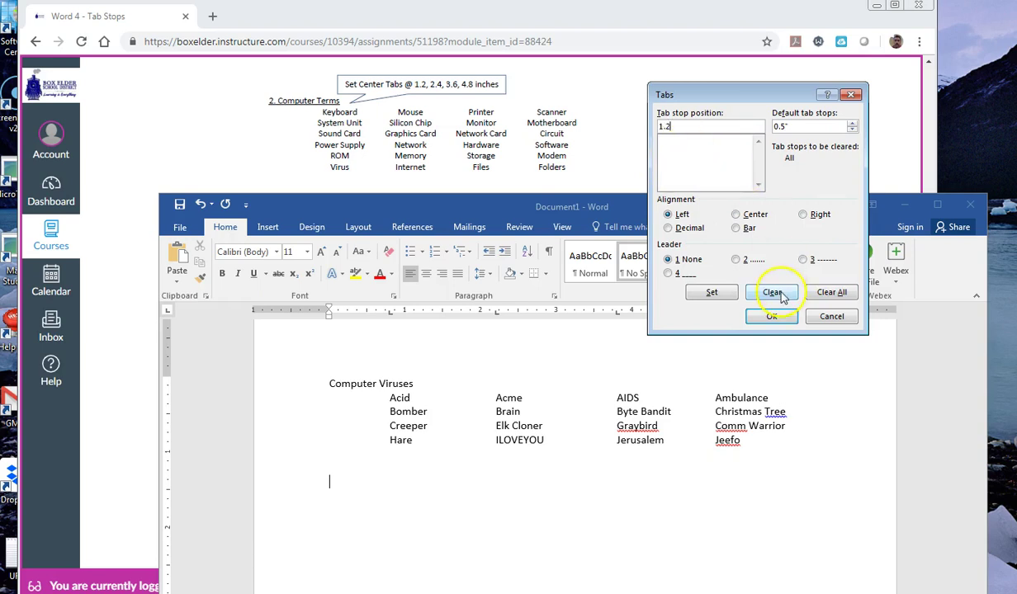
pyautogui.click(736, 216)
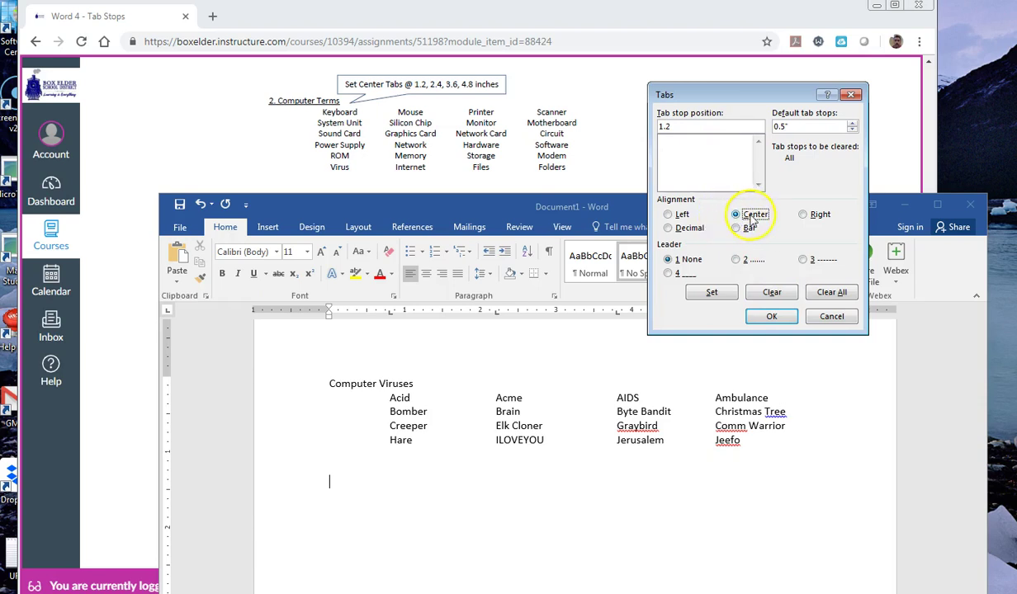
pyautogui.click(721, 295)
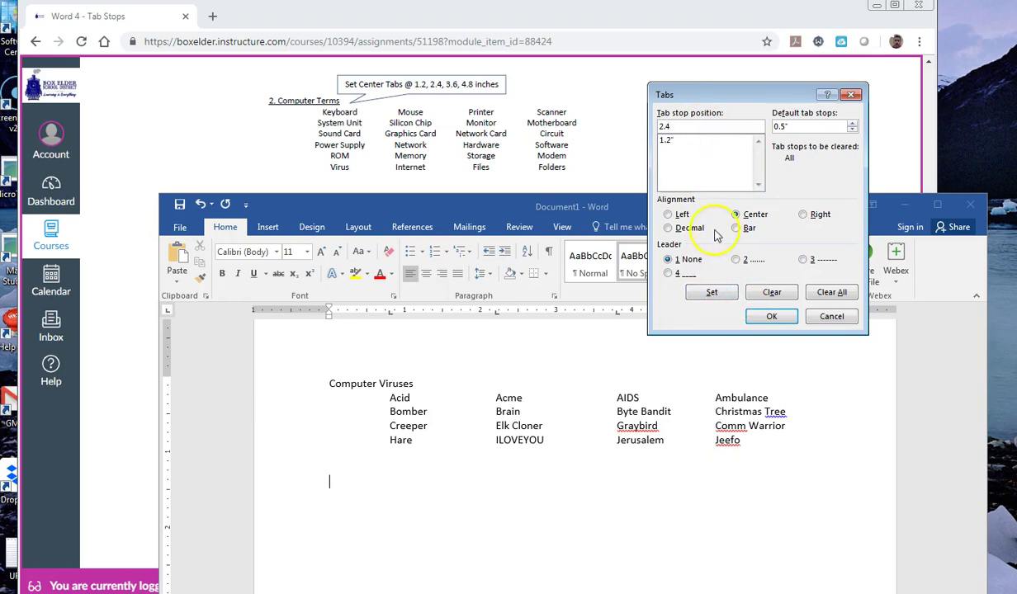
pyautogui.click(710, 294)
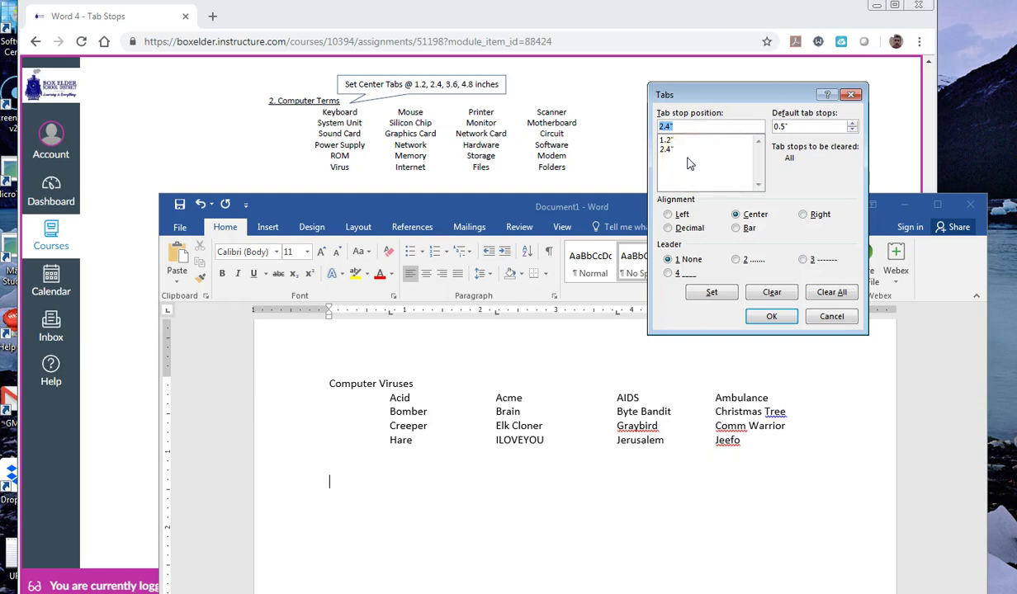
pyautogui.click(771, 293)
pyautogui.click(715, 293)
pyautogui.click(714, 292)
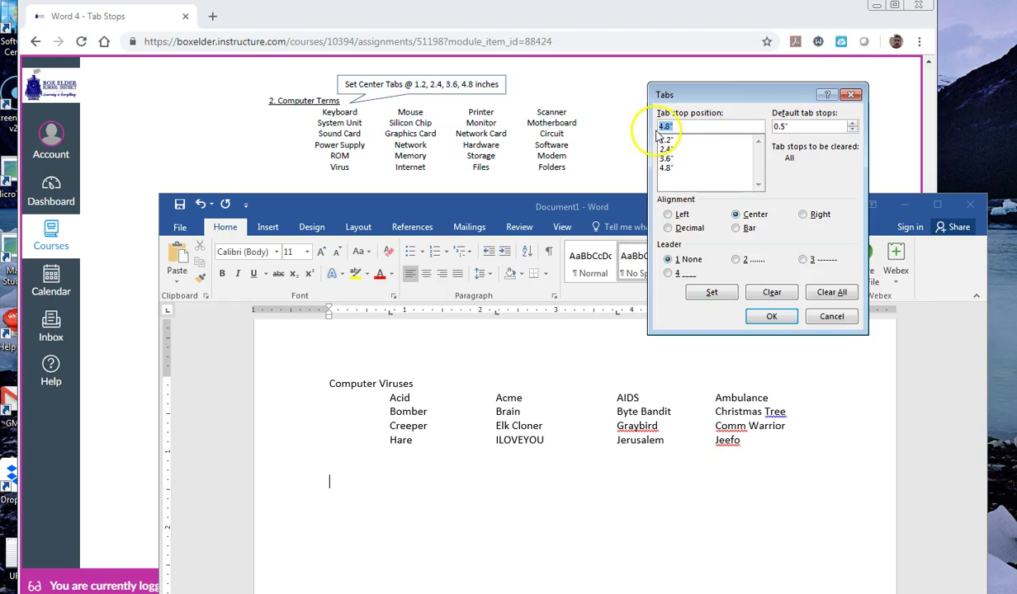
# - Go through the new tab stops one by one and check each position and alignment against the assignment
pyautogui.click(667, 141)
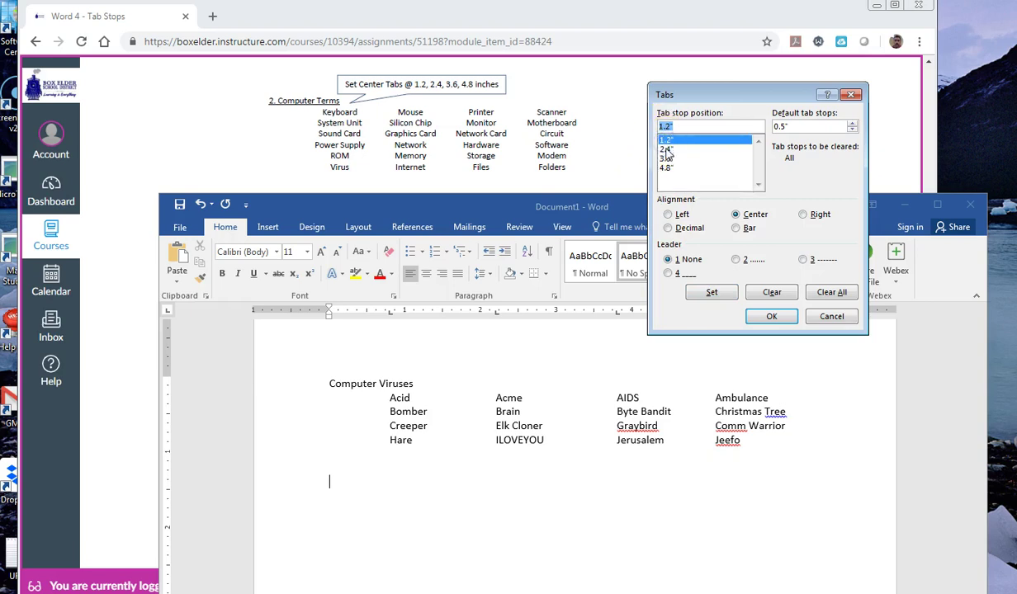
pyautogui.click(665, 159)
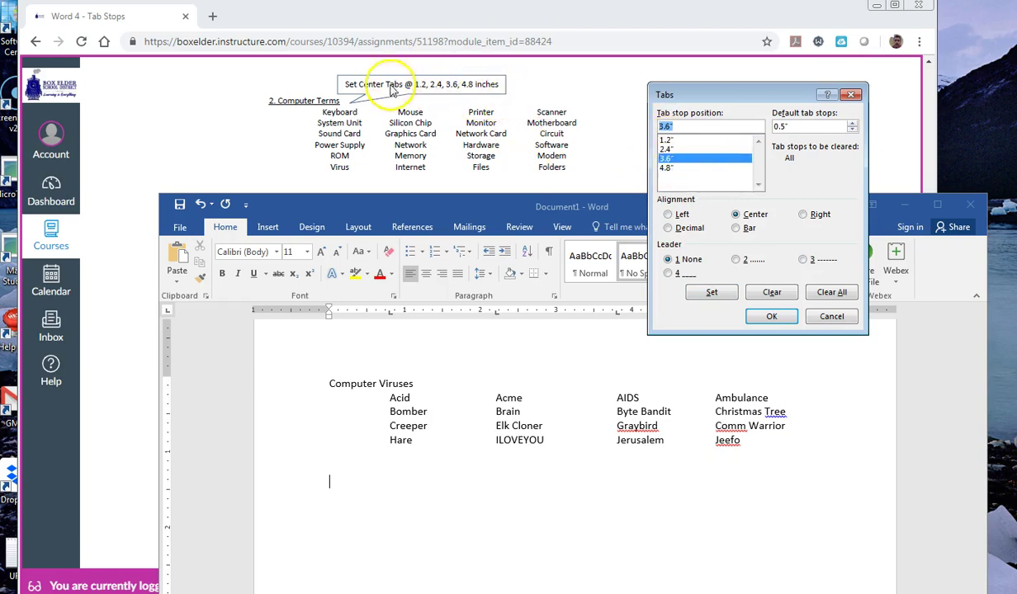
pyautogui.click(666, 150)
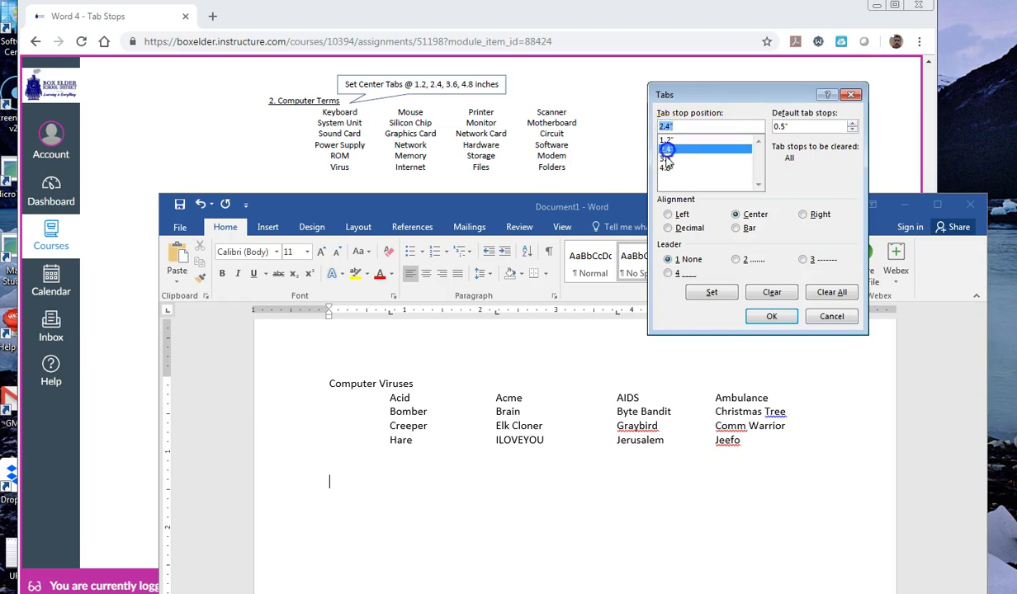
pyautogui.click(665, 167)
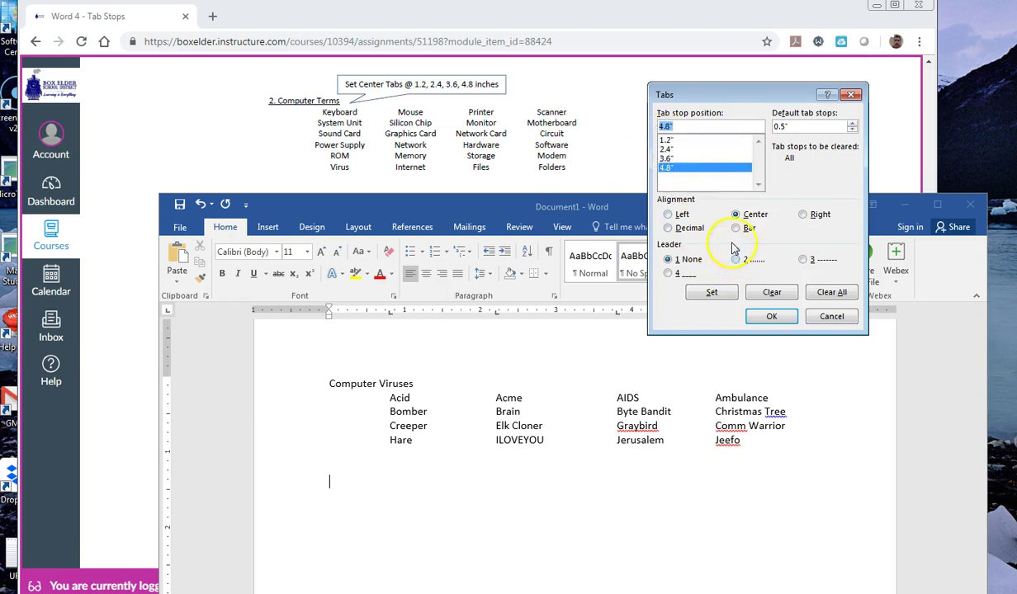
pyautogui.click(665, 140)
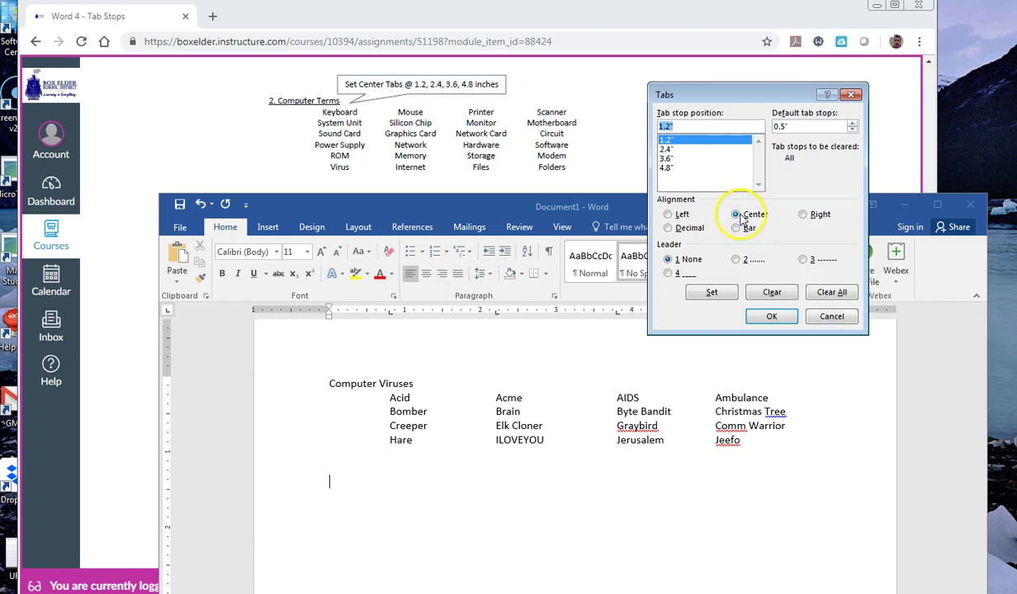
pyautogui.click(668, 149)
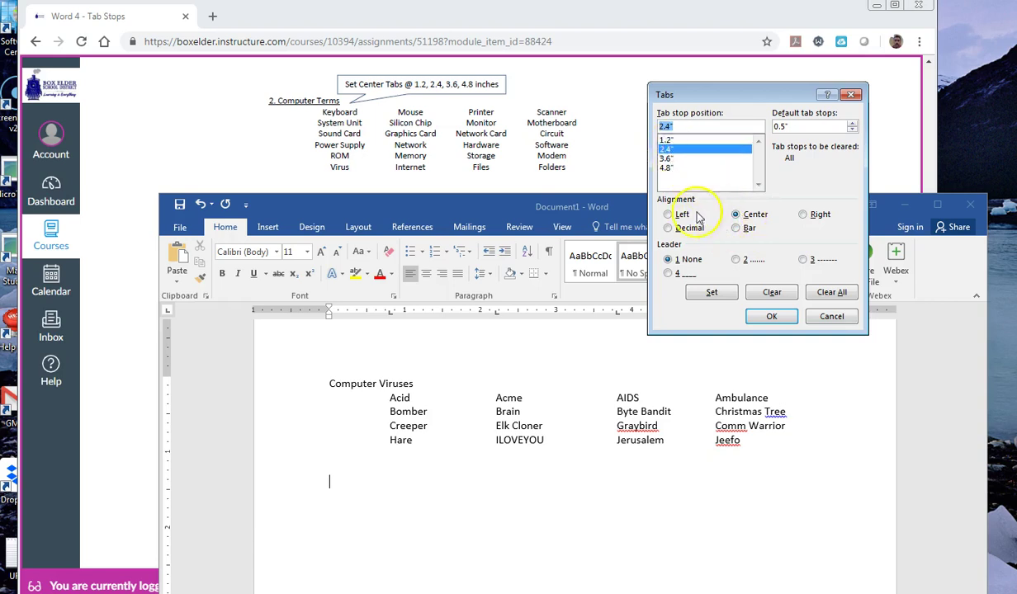
pyautogui.click(666, 158)
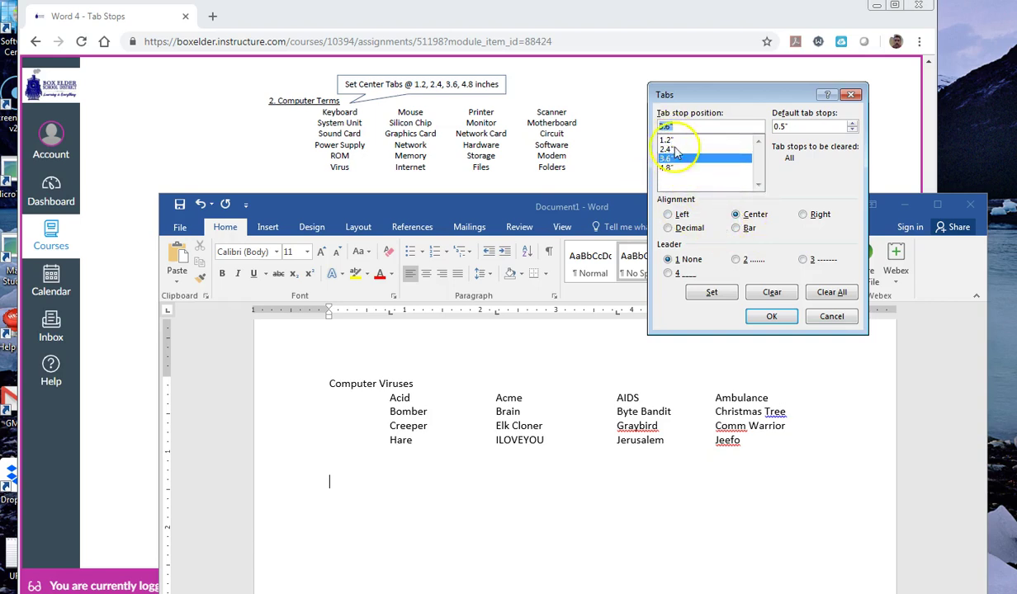
# - Change the 3.6-inch tab stop to left alignment
pyautogui.click(669, 214)
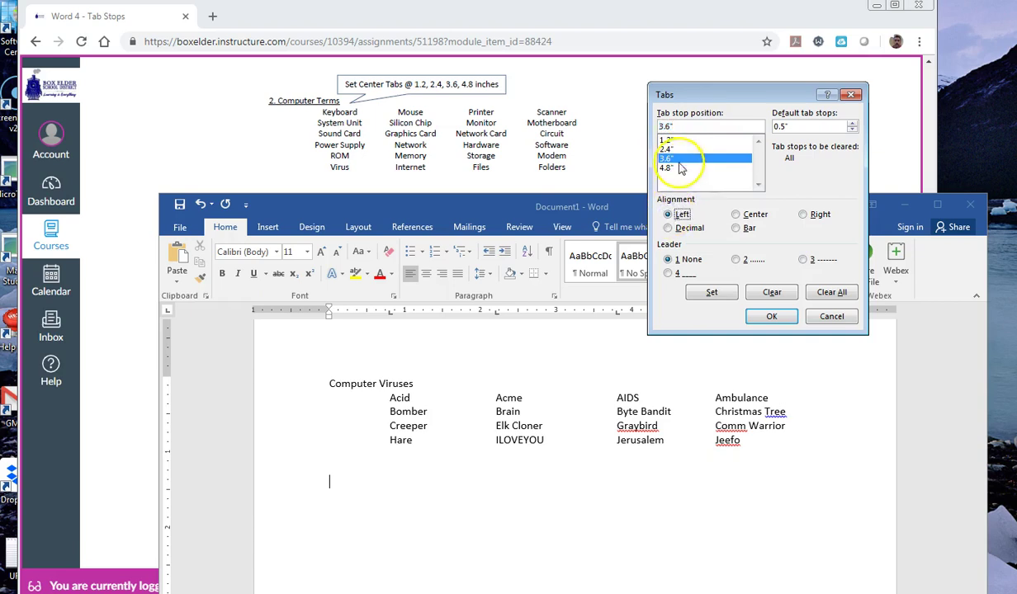
pyautogui.click(666, 147)
pyautogui.click(666, 157)
pyautogui.click(668, 214)
pyautogui.click(708, 291)
pyautogui.click(671, 180)
# - Compare the alignment of the 1.2, 2.4 and 3.6-inch tab stops to find the wrong one
pyautogui.click(664, 140)
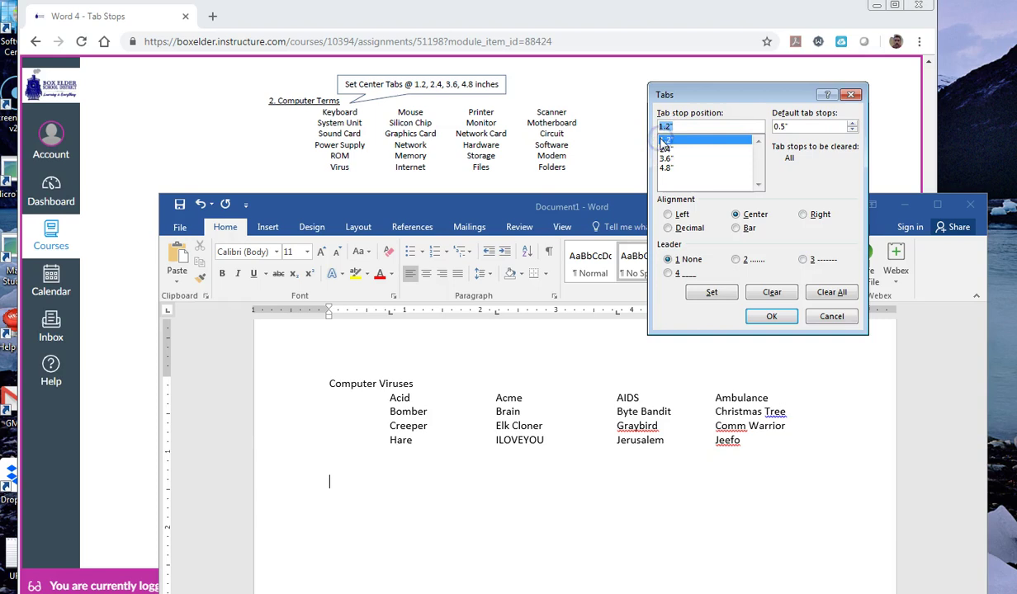
pyautogui.click(735, 214)
pyautogui.click(689, 142)
pyautogui.click(675, 150)
pyautogui.click(680, 158)
pyautogui.click(669, 216)
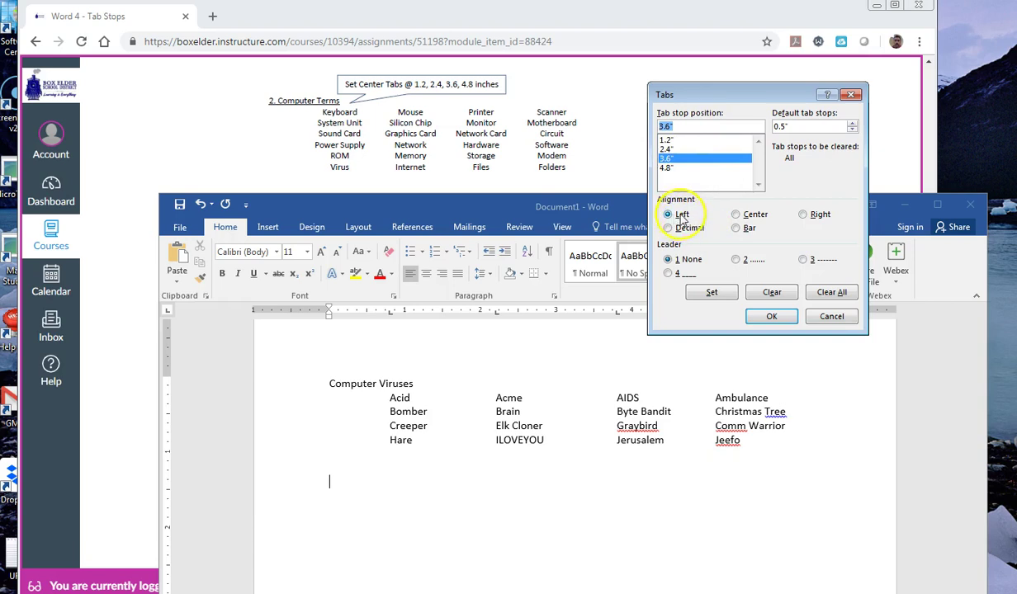
# - Set the 3.6-inch tab stop back to center alignment and apply the tab stops to the line
pyautogui.click(735, 215)
pyautogui.click(712, 293)
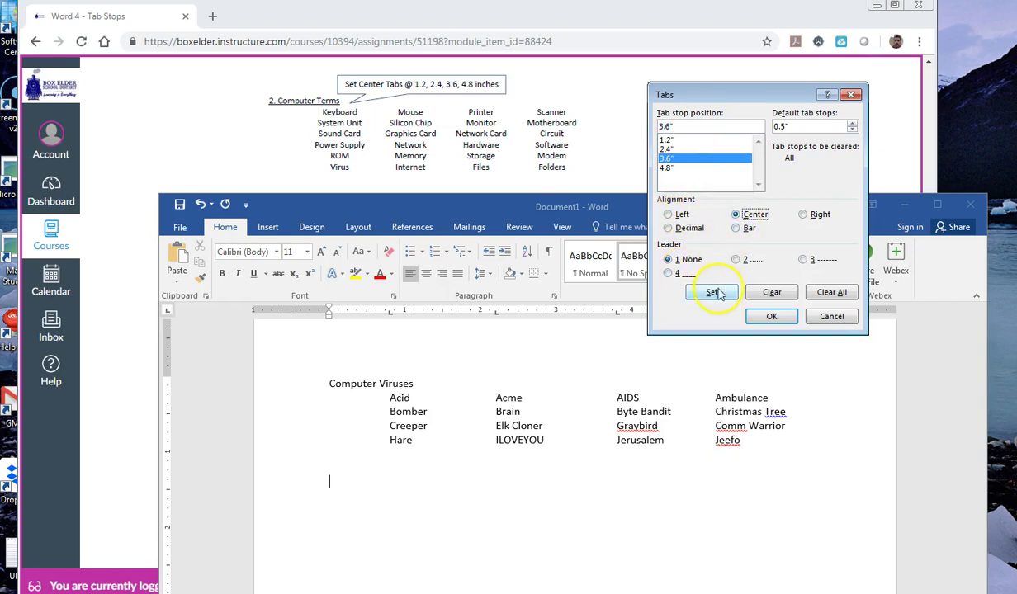
pyautogui.click(683, 169)
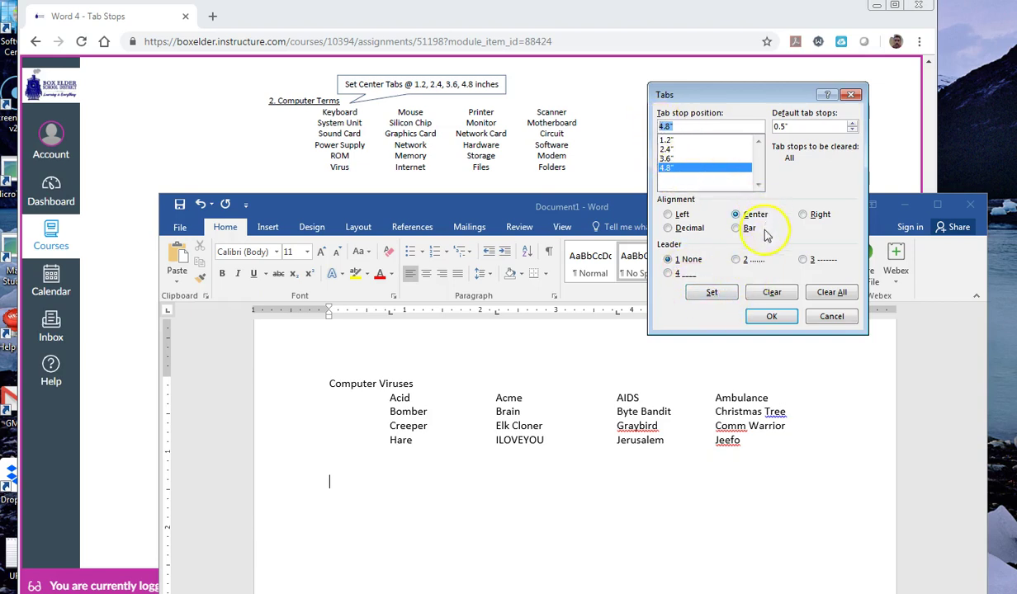
pyautogui.click(771, 317)
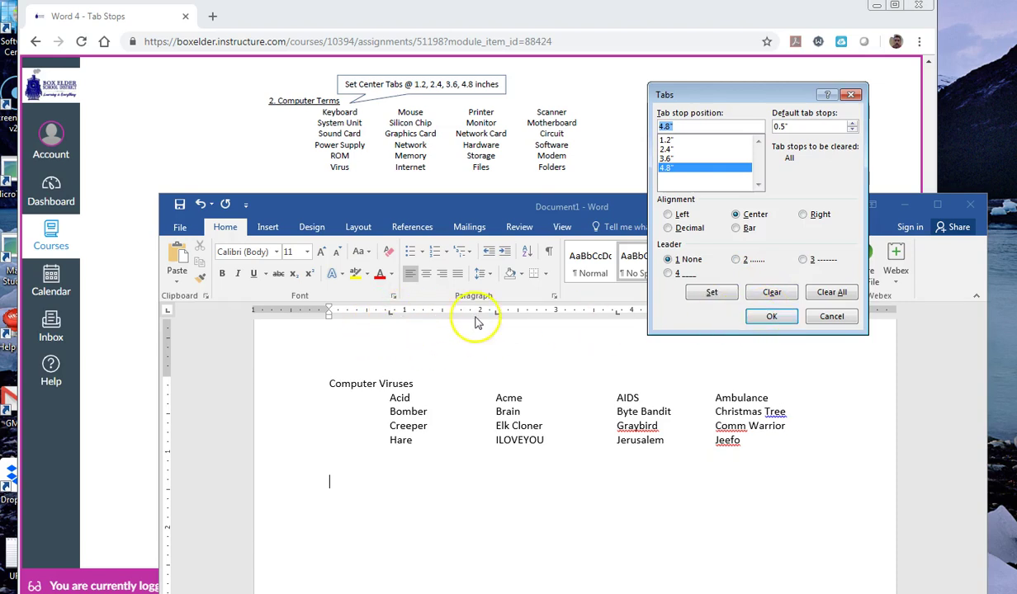
pyautogui.click(789, 318)
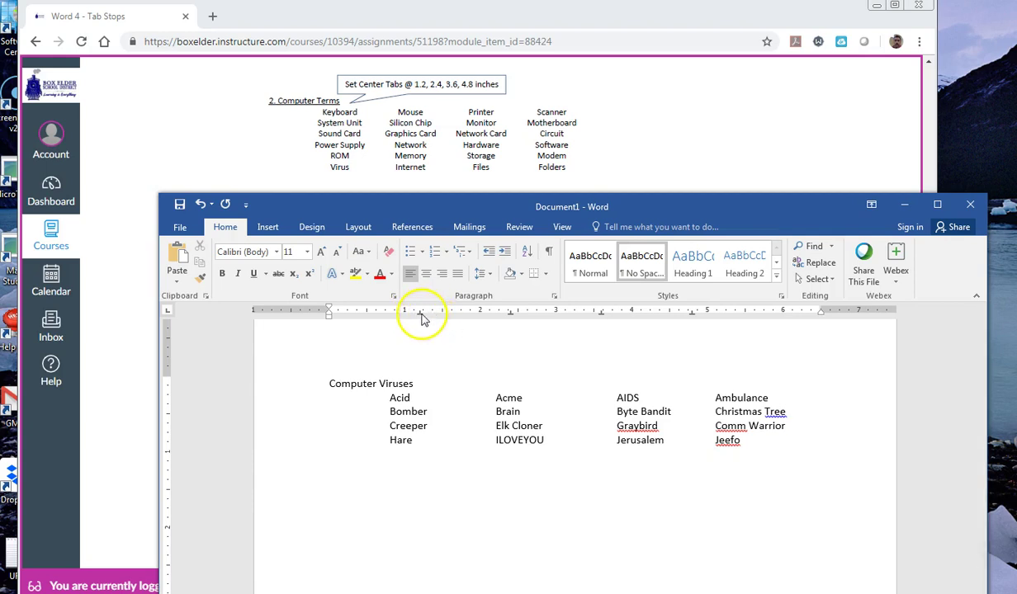
# - Enter the heading Computer Terms and below it the first tabbed row, Keyboard, Mouse, Printer, Scanner
pyautogui.write('COmputer Terms')
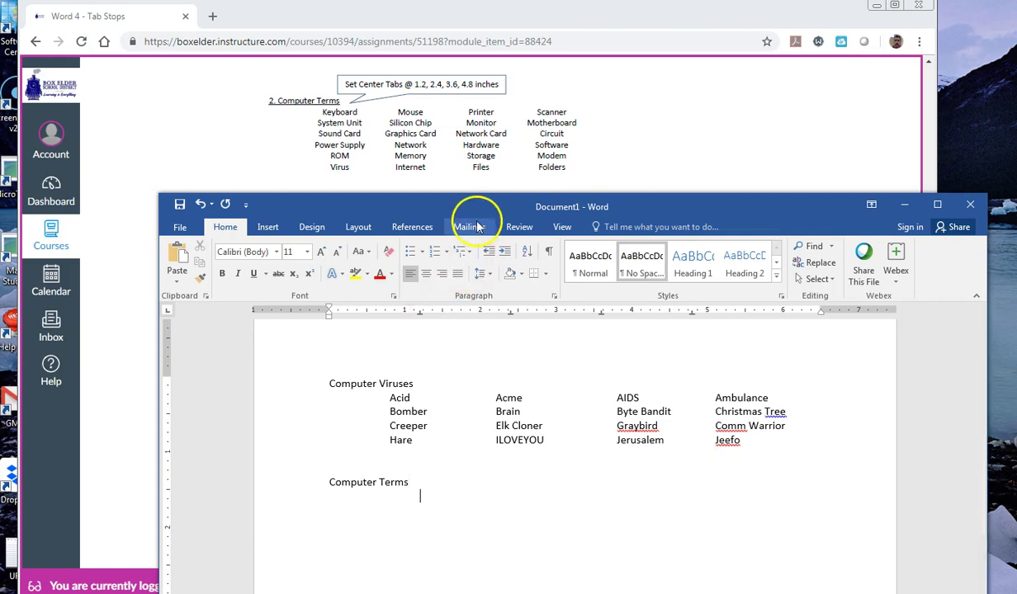
pyautogui.write('eyboard')
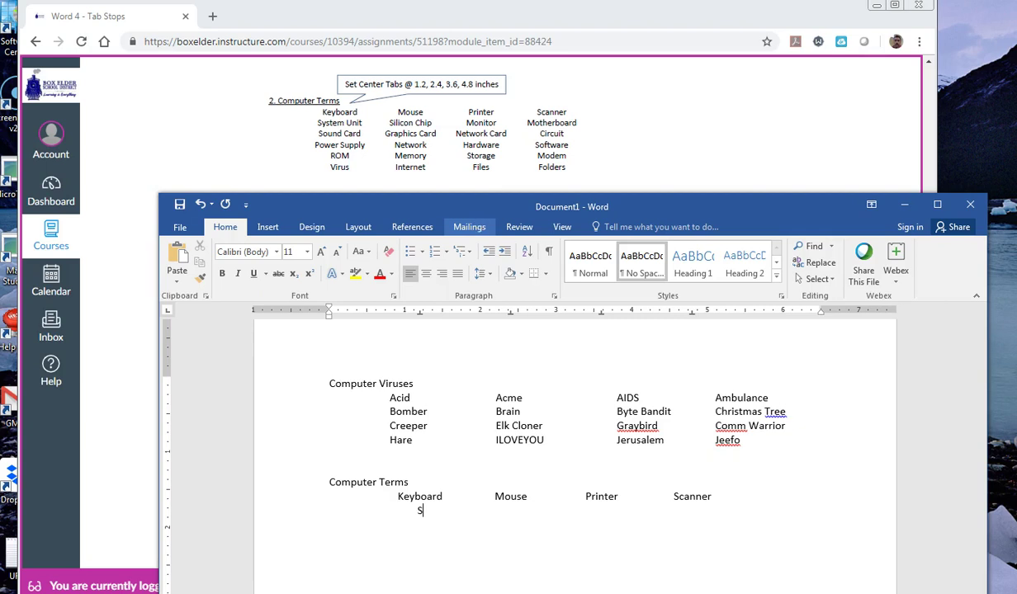
# - Enter the second tabbed row of Computer Terms, System Unit, Silicon Chip, Monitor, Motherboard
pyautogui.write('m Unit')
pyautogui.press('Tab')
pyautogui.write('Silicon Chip')
pyautogui.press('Tab')
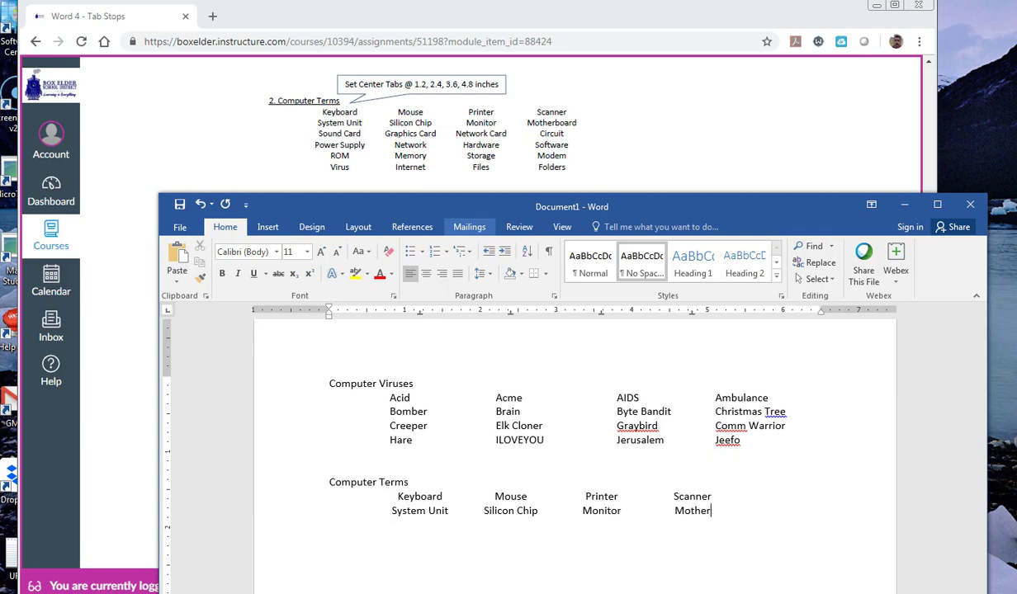
pyautogui.write('oard')
# - Enter the third tabbed row of Computer Terms, Sound Card, Graphics Card, Network Card, Circuit
pyautogui.write('Sou')
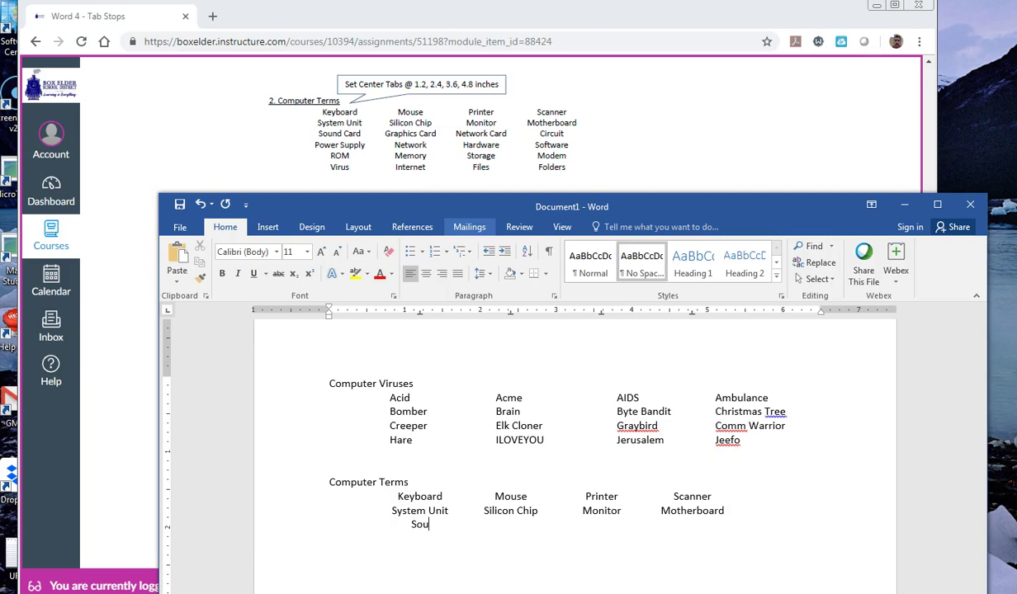
pyautogui.write('nd Card')
pyautogui.press('Tab')
pyautogui.write('Grap')
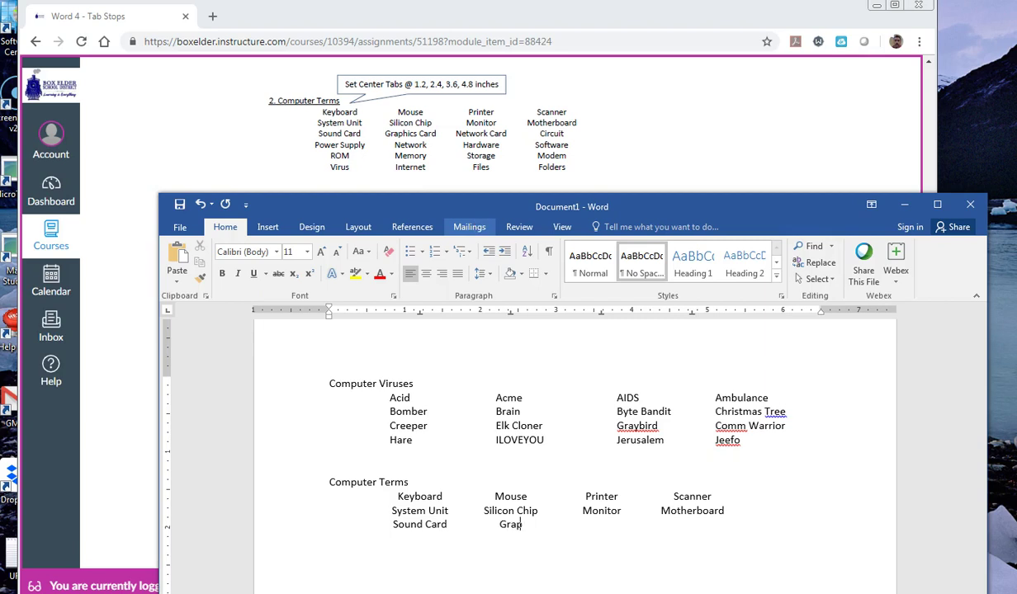
pyautogui.write('hics Card')
pyautogui.press('Tab')
pyautogui.write('Net')
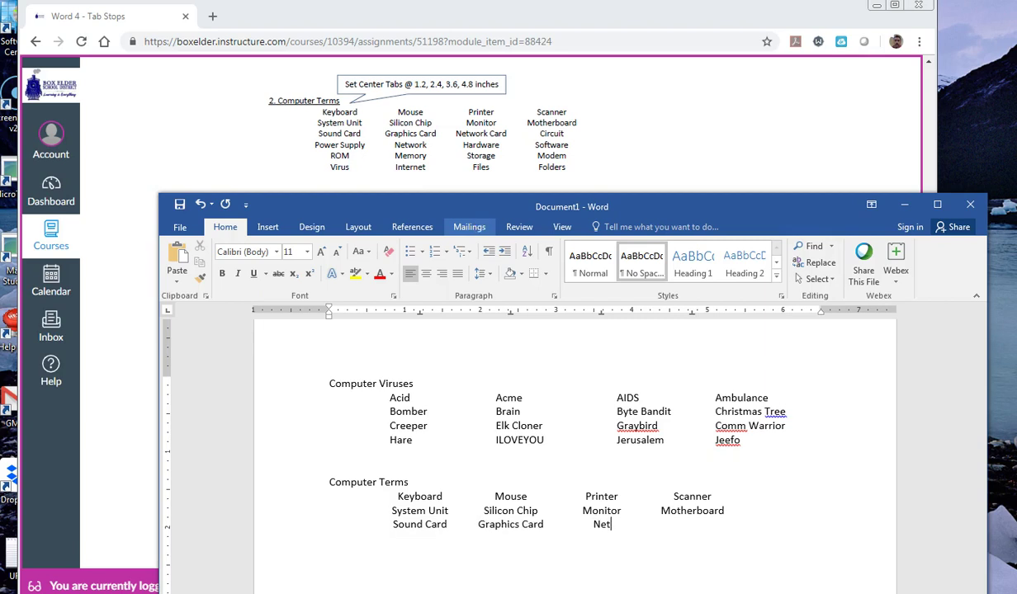
pyautogui.write('work')
pyautogui.write(' C')
pyautogui.write('ard')
pyautogui.press('Tab')
pyautogui.write('Circuit ')
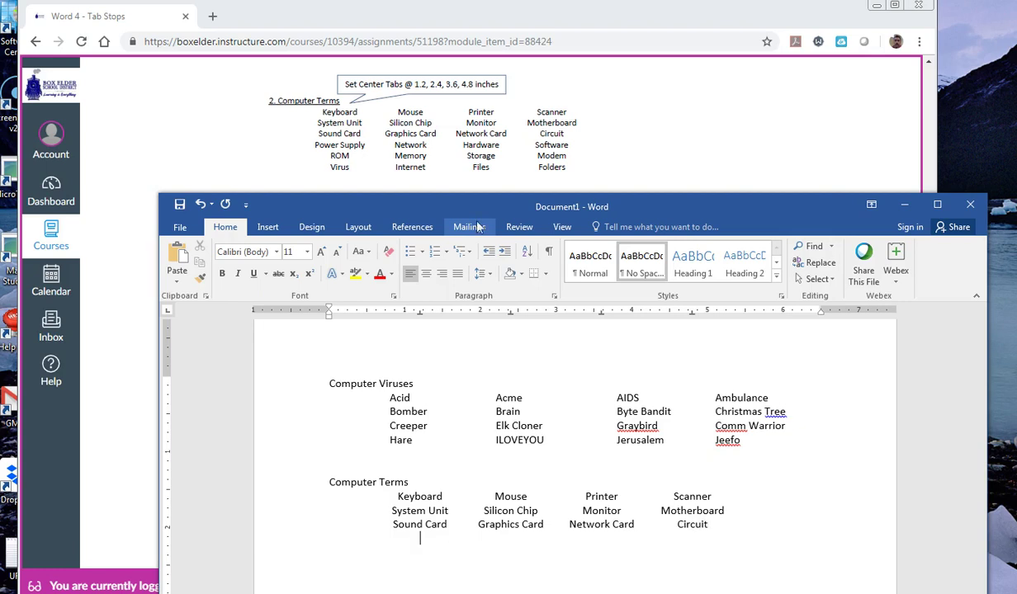
# - Enter the fourth tabbed row of Computer Terms, Power Supply, Network, Hardware, Software
pyautogui.write('Power Supply\tNe')
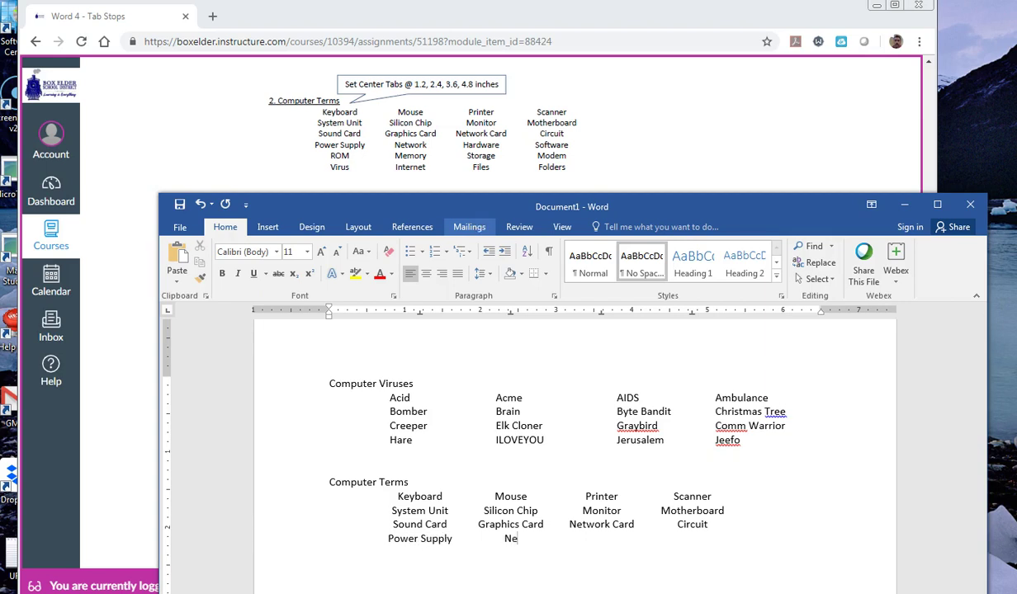
pyautogui.write('twrok')
pyautogui.press('BackSpace')
pyautogui.press('BackSpace')
pyautogui.press('BackSpace')
pyautogui.write('ork')
pyautogui.press('Tab')
pyautogui.write('Hardware\t')
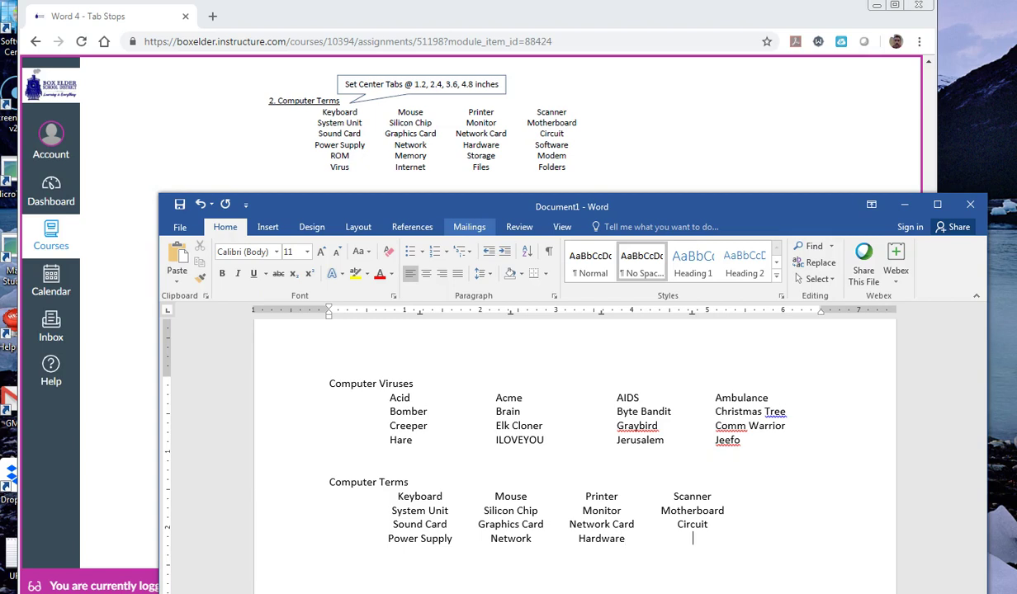
pyautogui.write('Software')
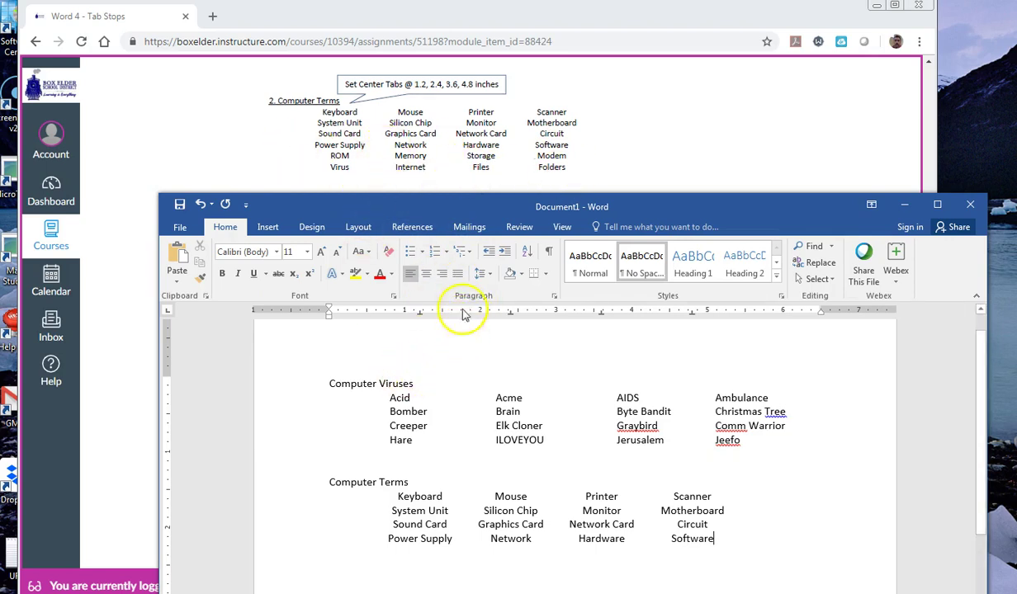
# - Start a new line below the Computer Terms rows, leaving one blank line in between
pyautogui.scroll(-3, 678, 417)
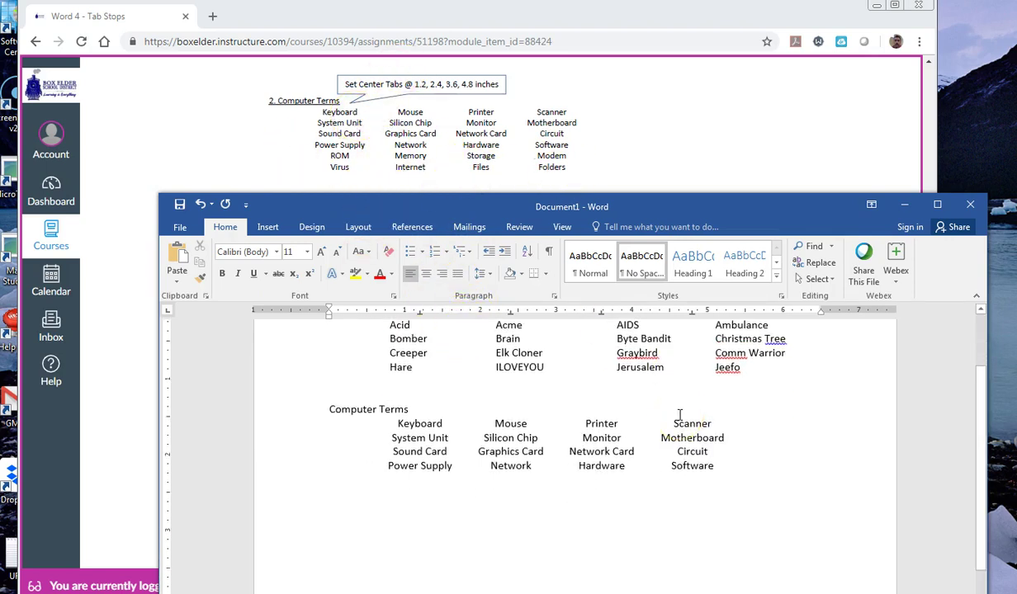
pyautogui.scroll(-1, 678, 418)
pyautogui.scroll(1, 678, 418)
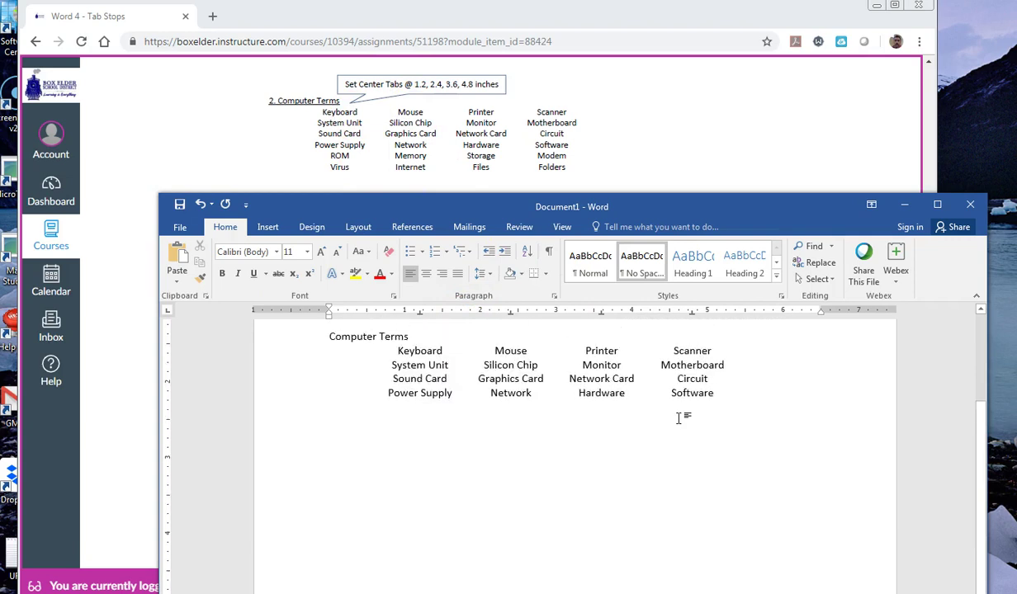
pyautogui.press('Return')
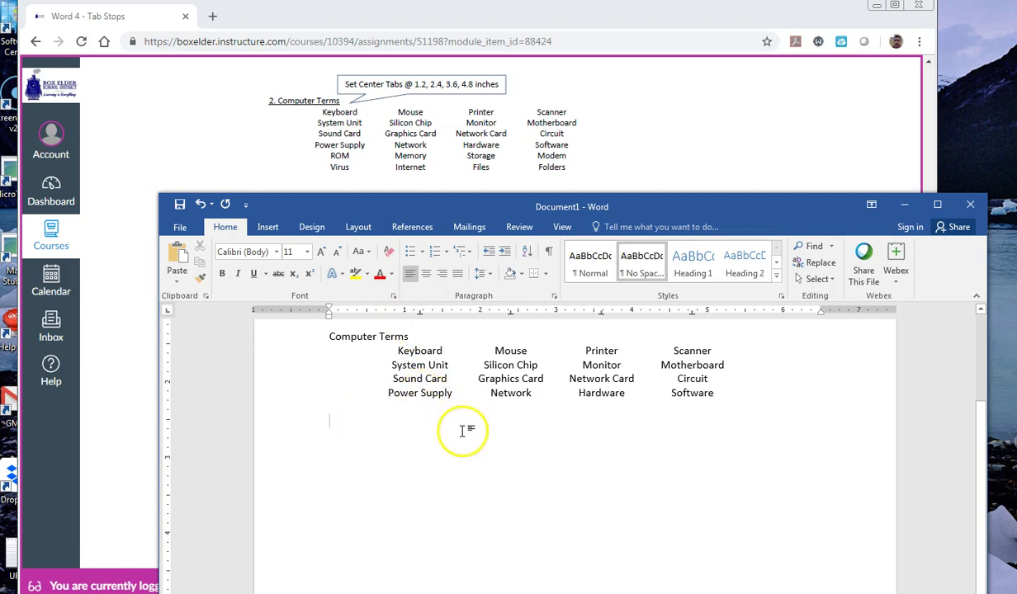
# - Bring section 3, Computer Programs, of the assignment page into view and reposition the Word window just below it
pyautogui.click(303, 178)
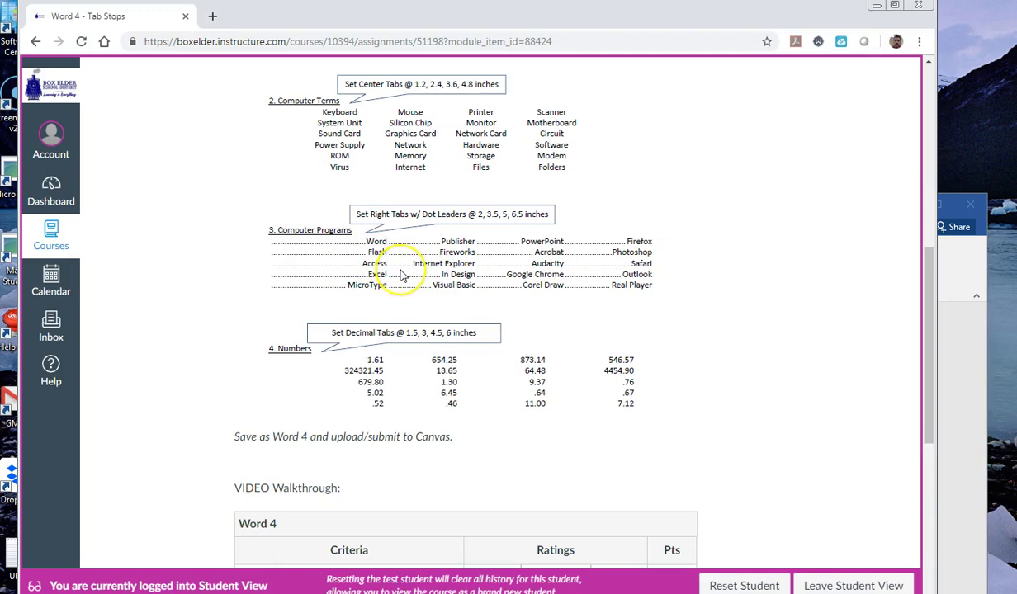
pyautogui.scroll(-3, 400, 275)
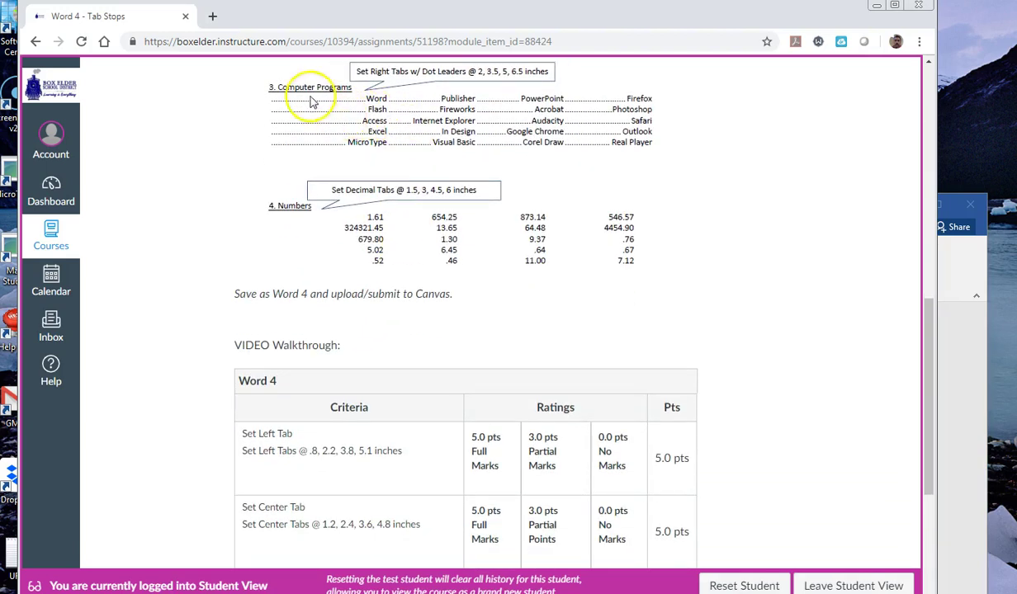
pyautogui.scroll(1, 318, 120)
pyautogui.scroll(2, 280, 120)
pyautogui.scroll(-2, 267, 98)
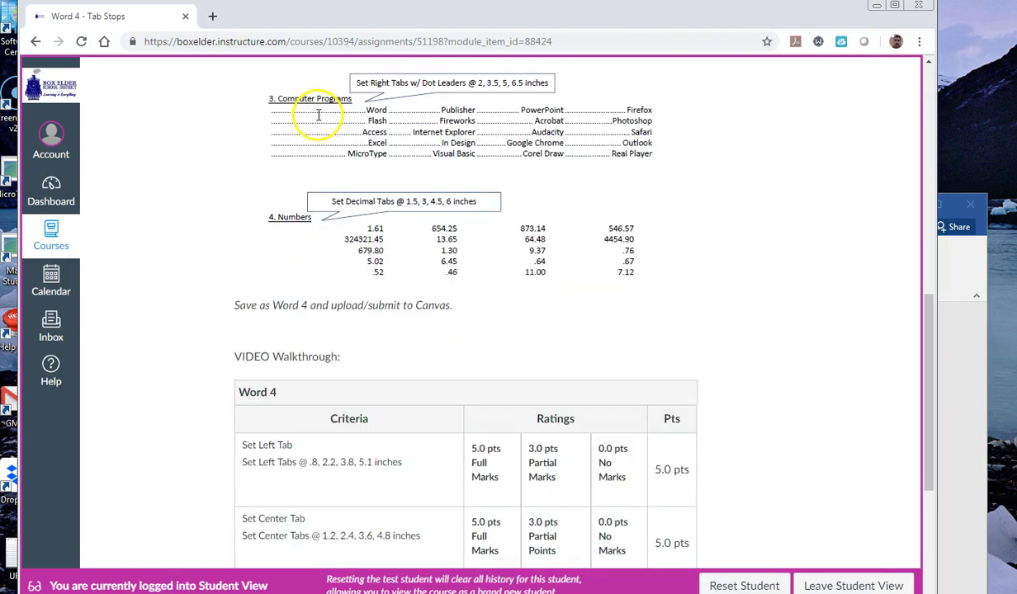
pyautogui.click(994, 374)
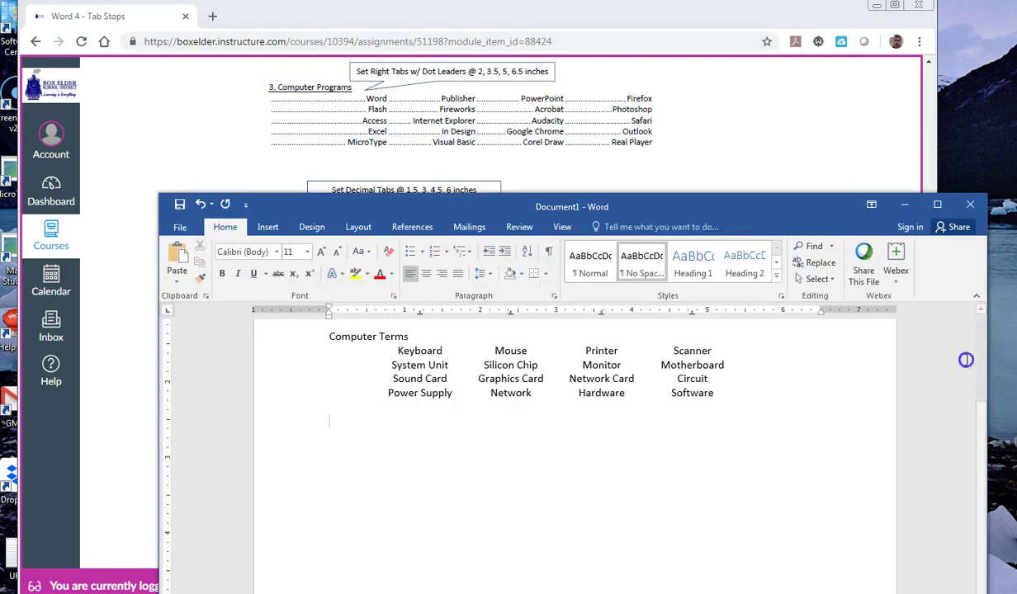
pyautogui.moveTo(671, 204); pyautogui.dragTo(671, 168)
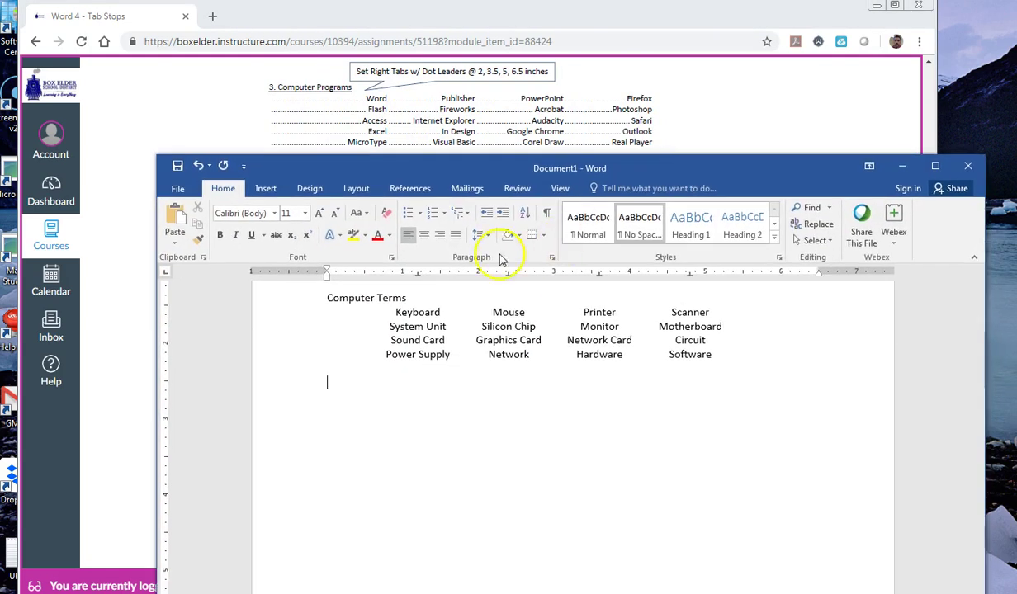
# - Clear all existing tab stops for the new line below Computer Terms, keeping the Tabs dialog clear of the instructions
pyautogui.click(552, 257)
pyautogui.click(644, 446)
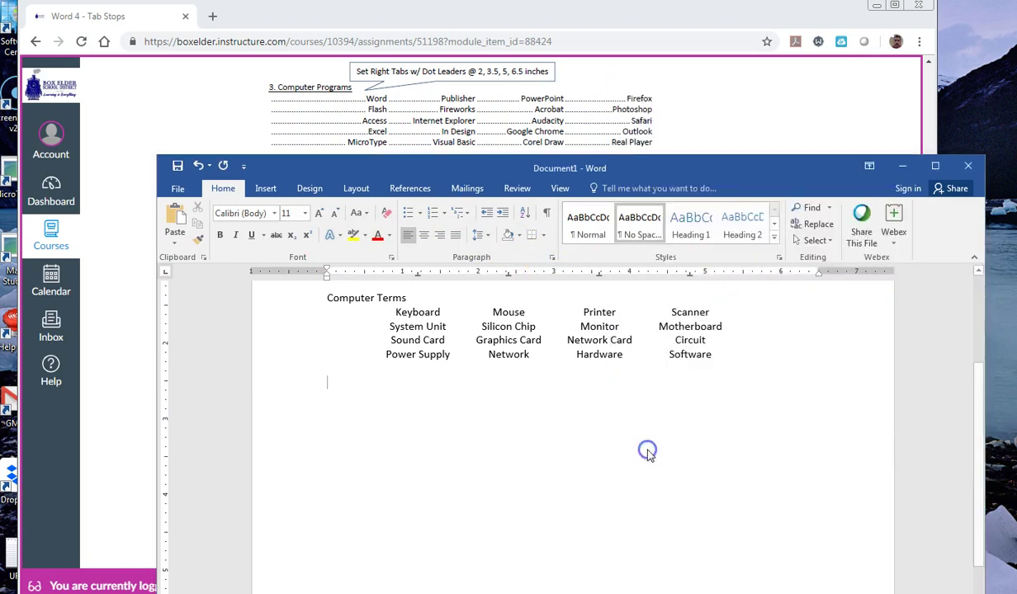
pyautogui.moveTo(718, 93); pyautogui.dragTo(800, 100)
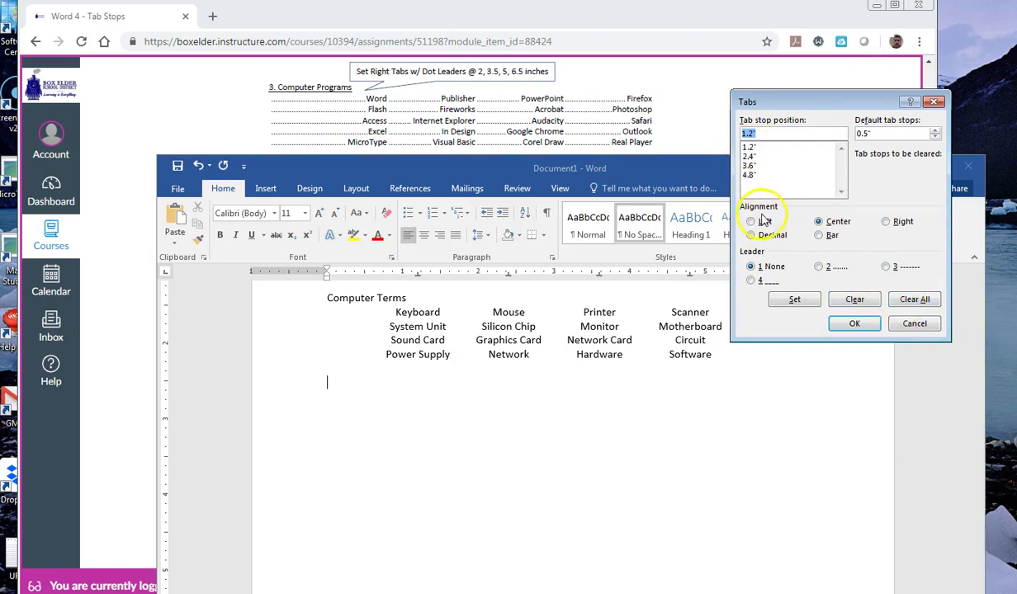
pyautogui.click(902, 299)
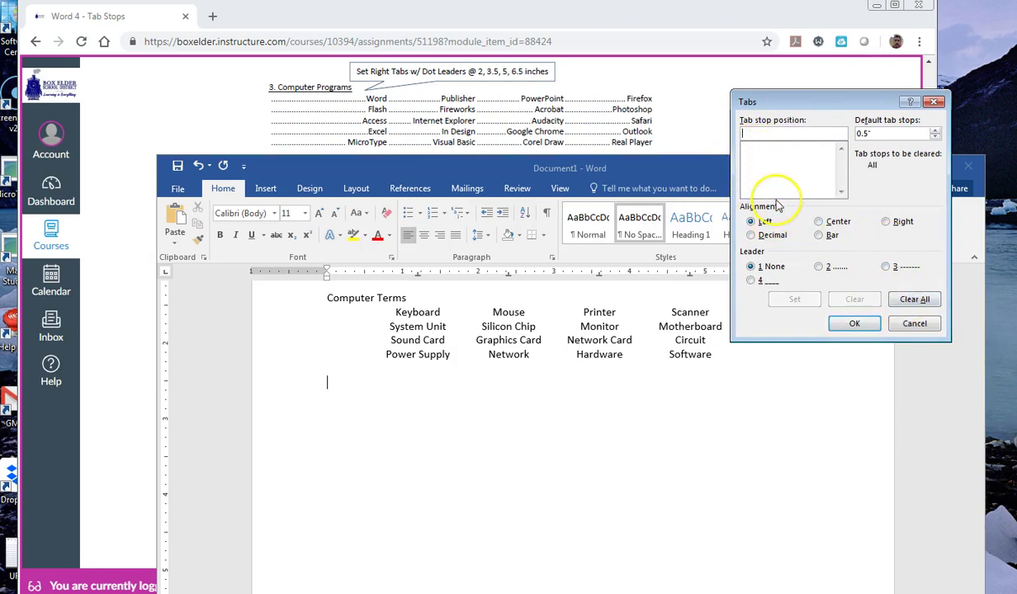
# - Add right-aligned tab stops with dot leaders at 2 and 3.5 inches
pyautogui.write('2')
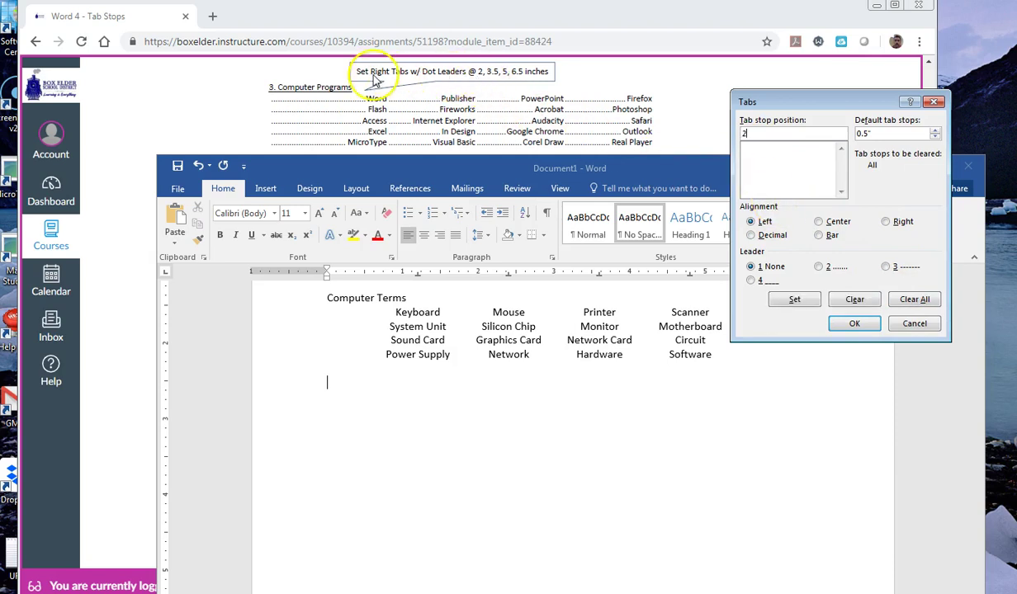
pyautogui.click(886, 222)
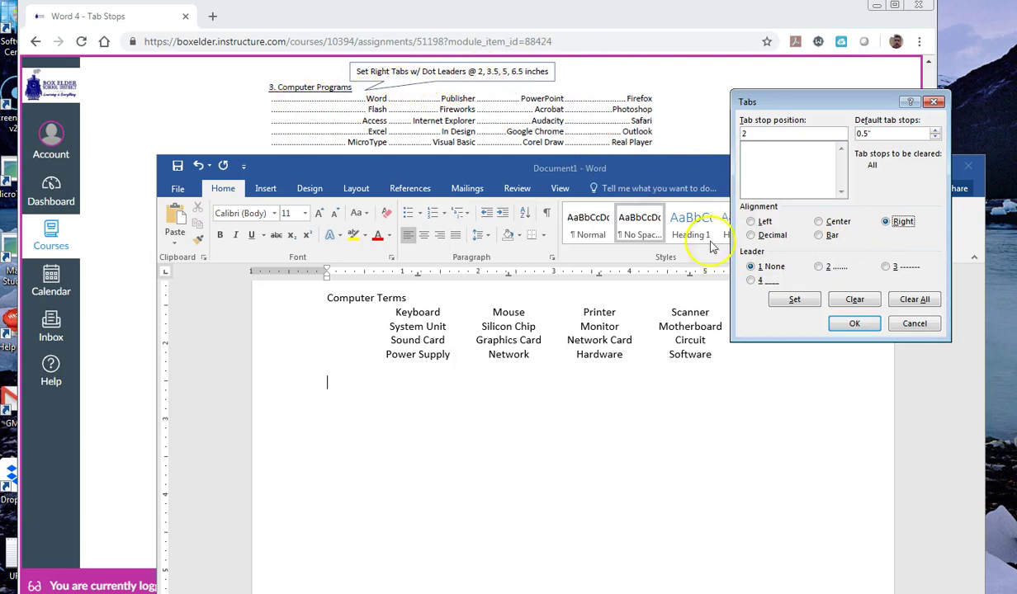
pyautogui.click(818, 266)
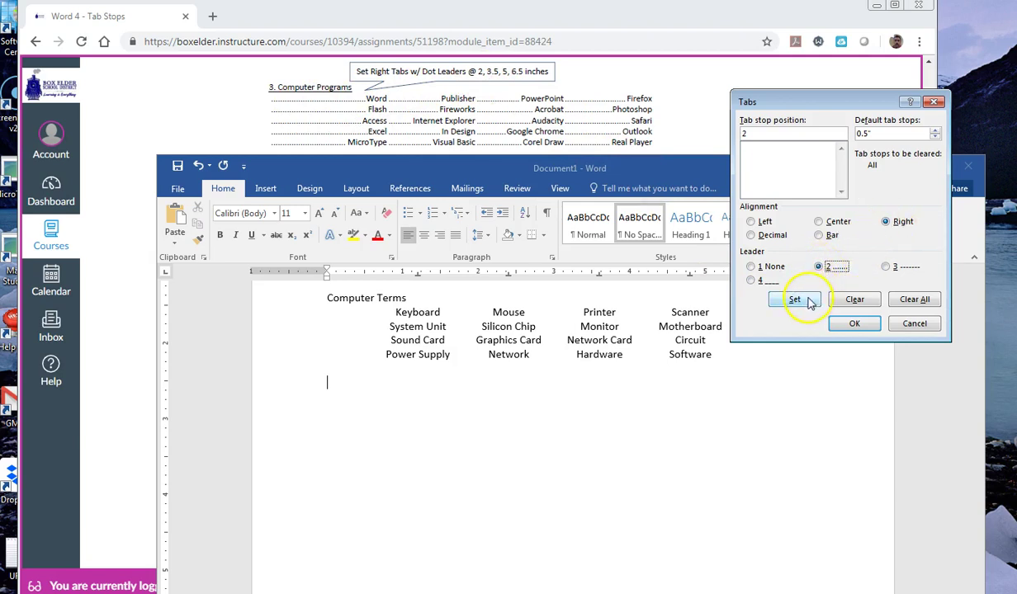
pyautogui.click(793, 300)
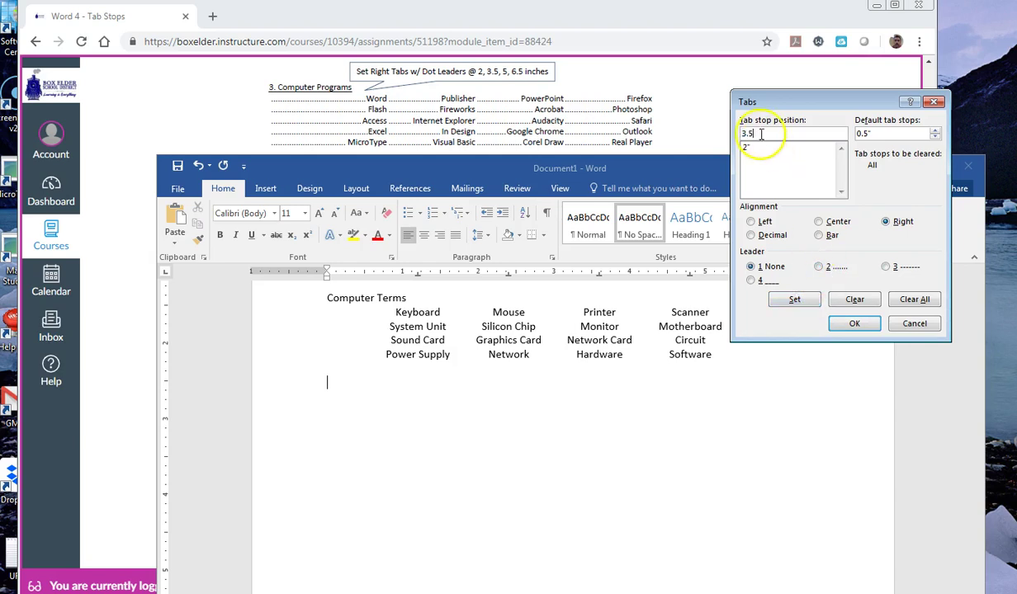
pyautogui.click(885, 222)
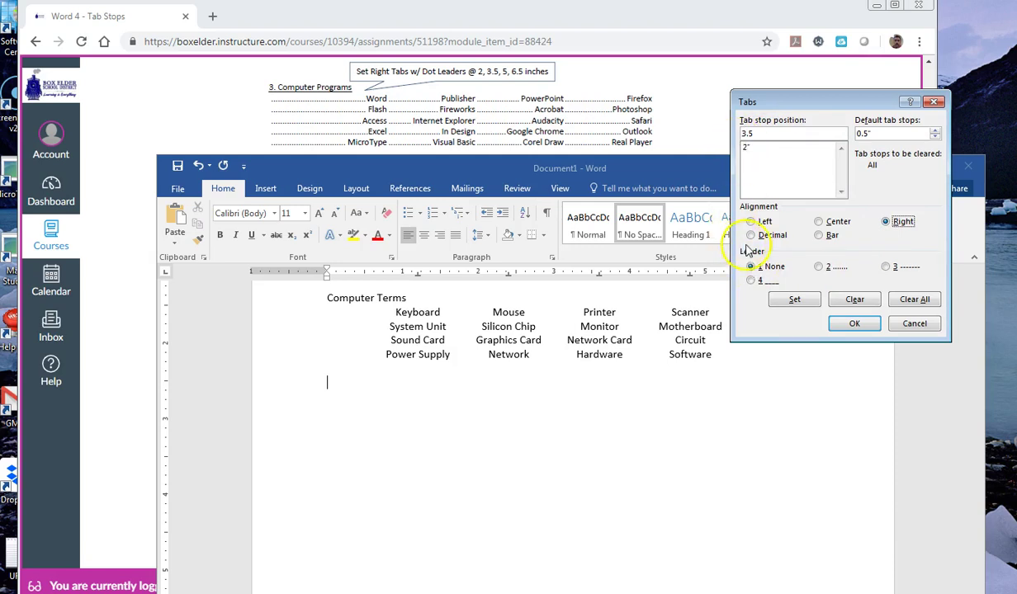
pyautogui.click(825, 270)
pyautogui.click(802, 300)
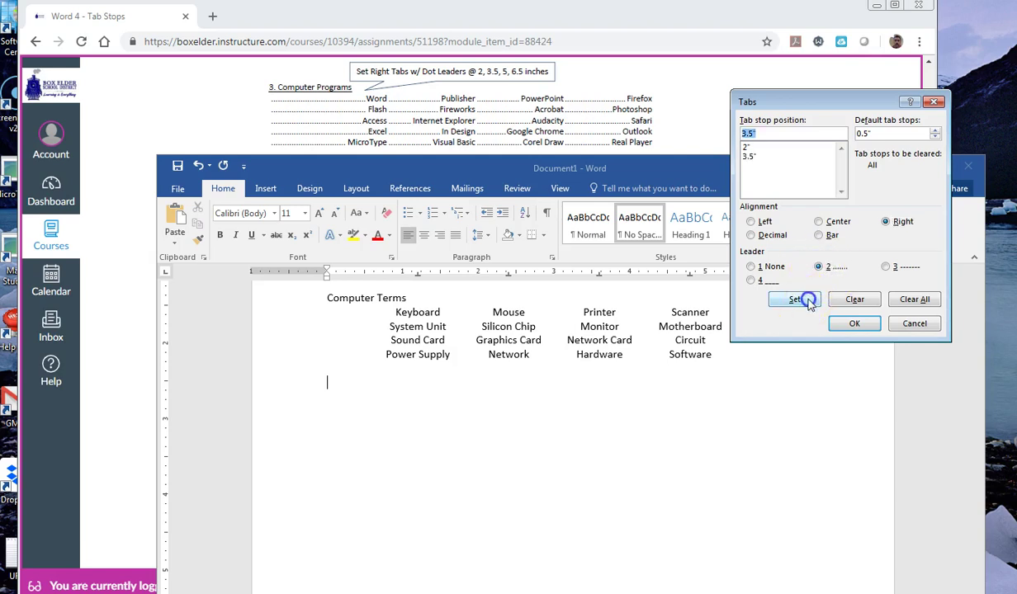
# - Add right-aligned tab stops with dot leaders at 5 and 6.5 inches and apply the tab settings
pyautogui.write('5')
pyautogui.click(821, 270)
pyautogui.click(793, 300)
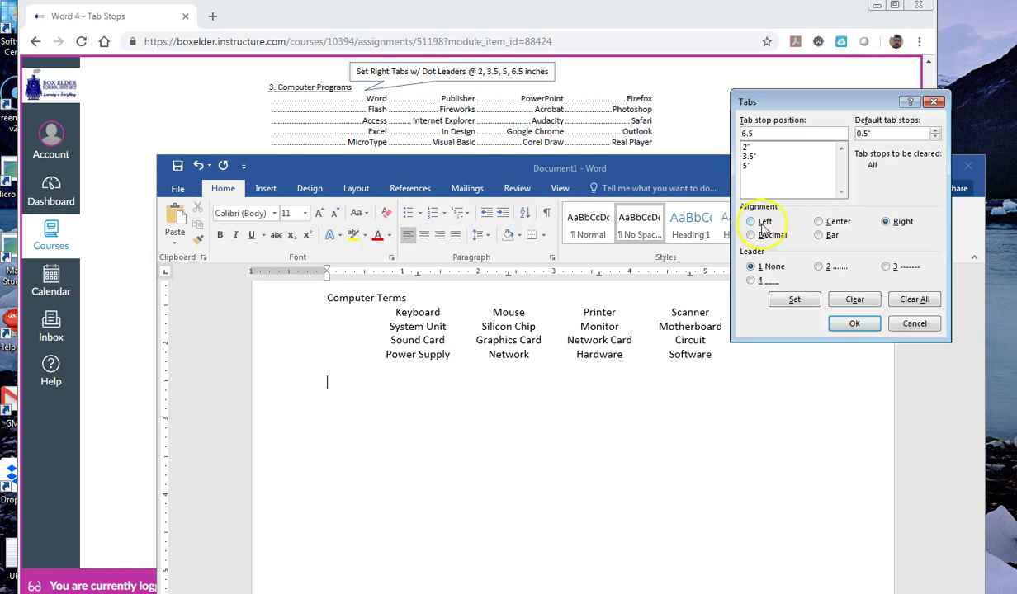
pyautogui.click(819, 267)
pyautogui.click(809, 302)
pyautogui.click(853, 324)
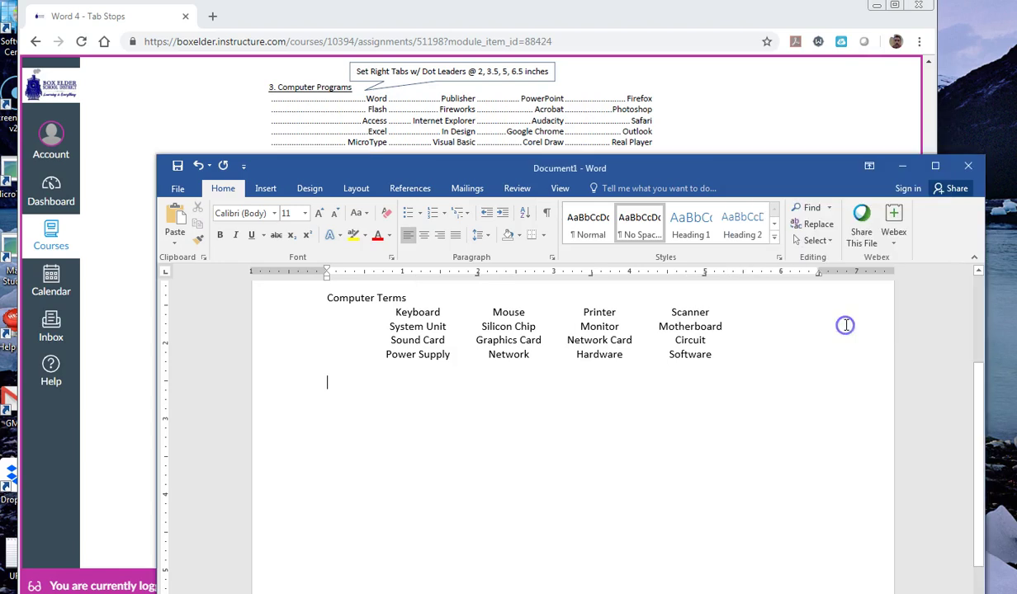
# - Enter the heading Computer Programs and its first tabbed row, Word, Publisher, Powerpoint, Firefox
pyautogui.write('Cmp')
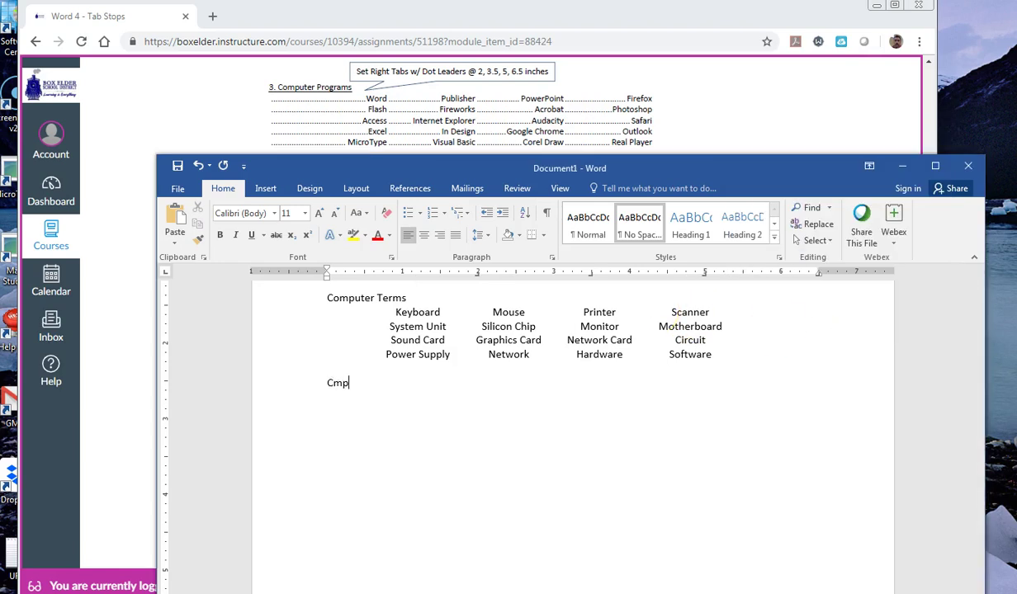
pyautogui.write('omputer Programs')
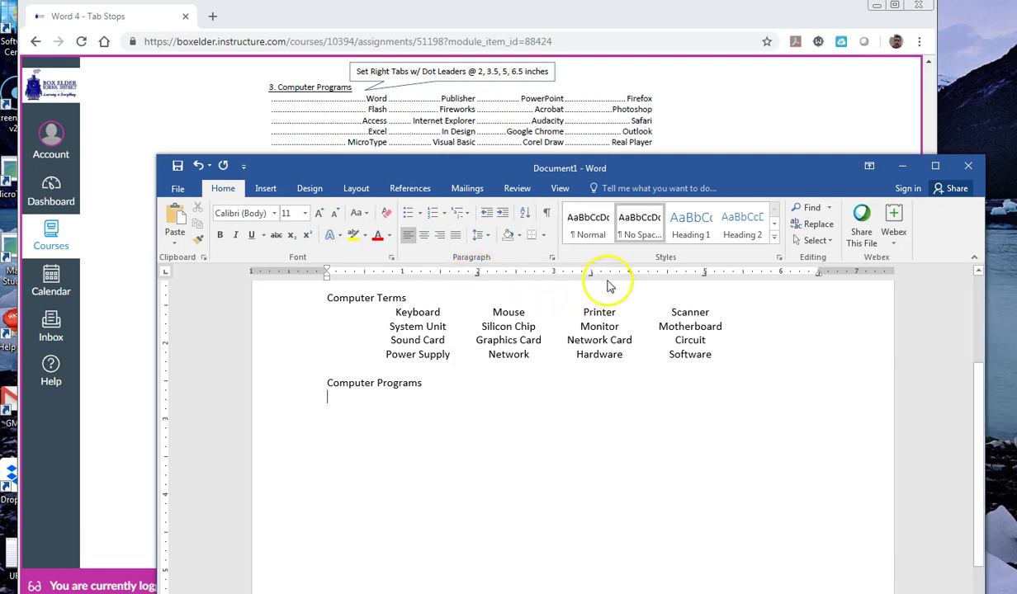
pyautogui.press('Tab')
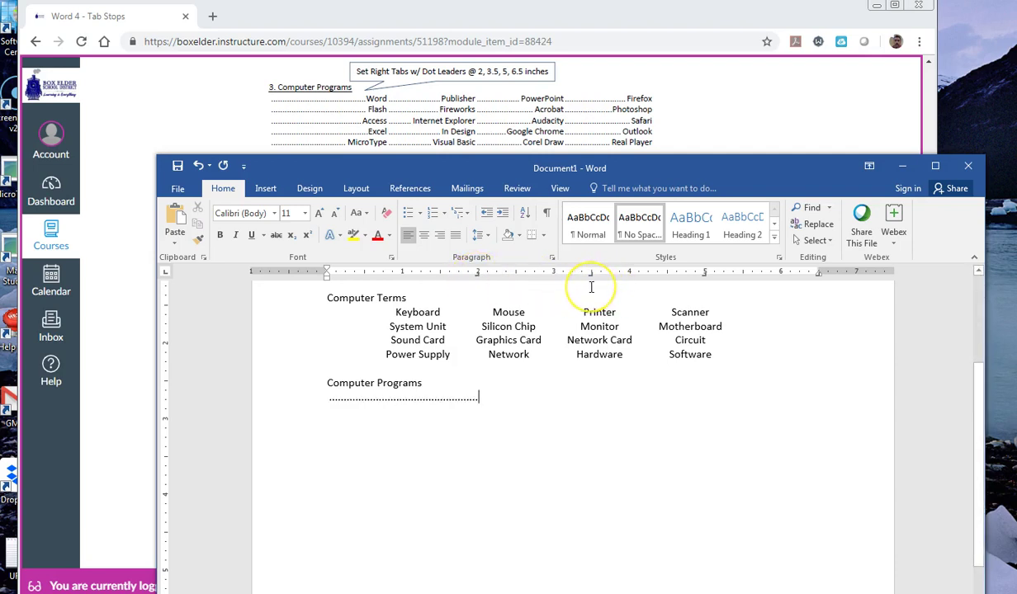
pyautogui.write('Word')
pyautogui.press('Tab')
pyautogui.write('Publisher')
pyautogui.press('Tab')
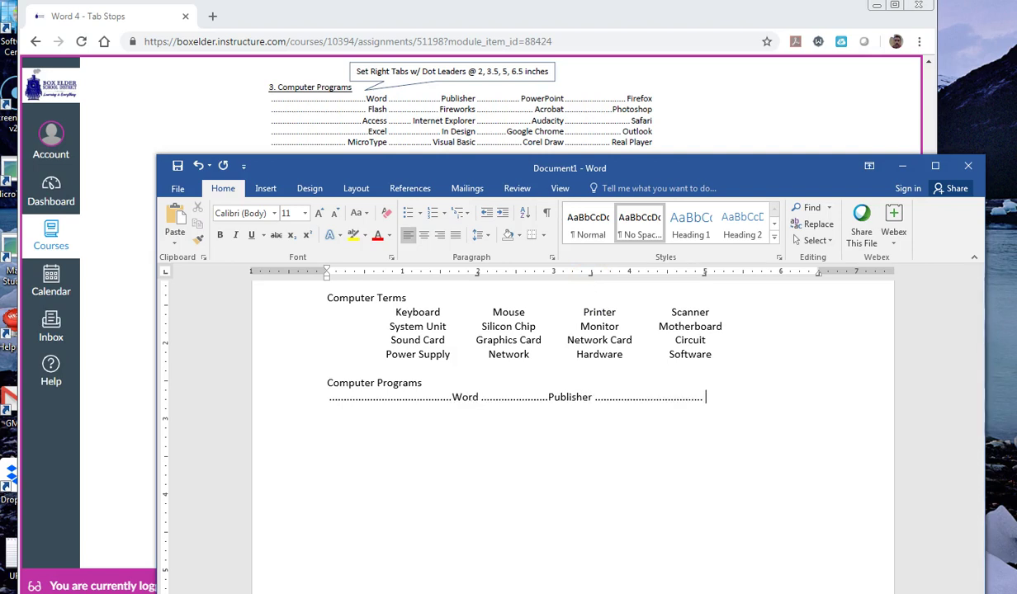
pyautogui.write('Powerpoint')
pyautogui.press('Tab')
pyautogui.write('Firefo')
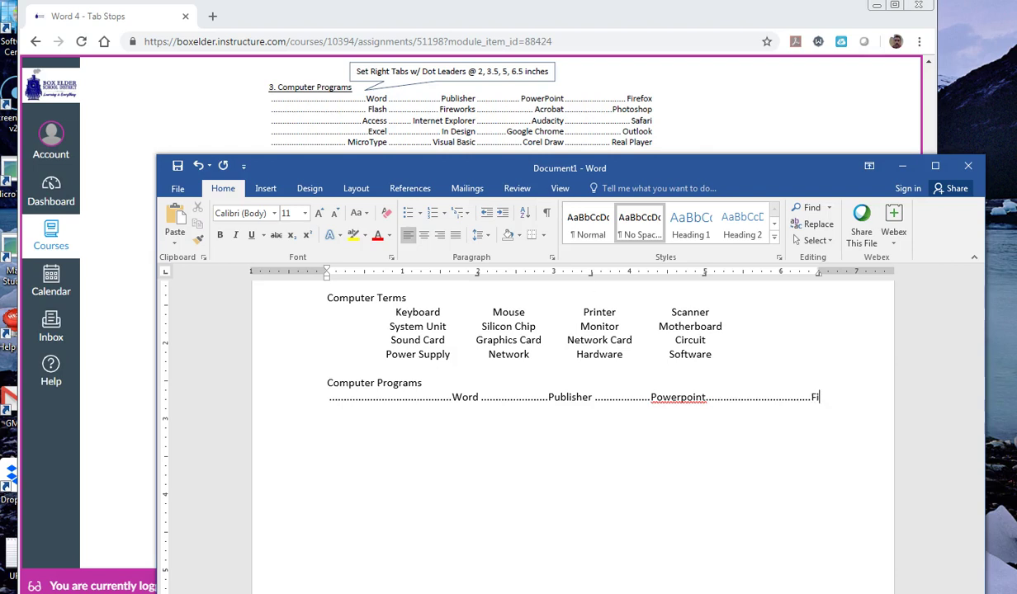
pyautogui.write('x')
# - Enter the second tabbed row of Computer Programs, Flash, Fireworks, Acrobat, Photoshop
pyautogui.press('Tab')
pyautogui.write('Flash')
pyautogui.press('Tab')
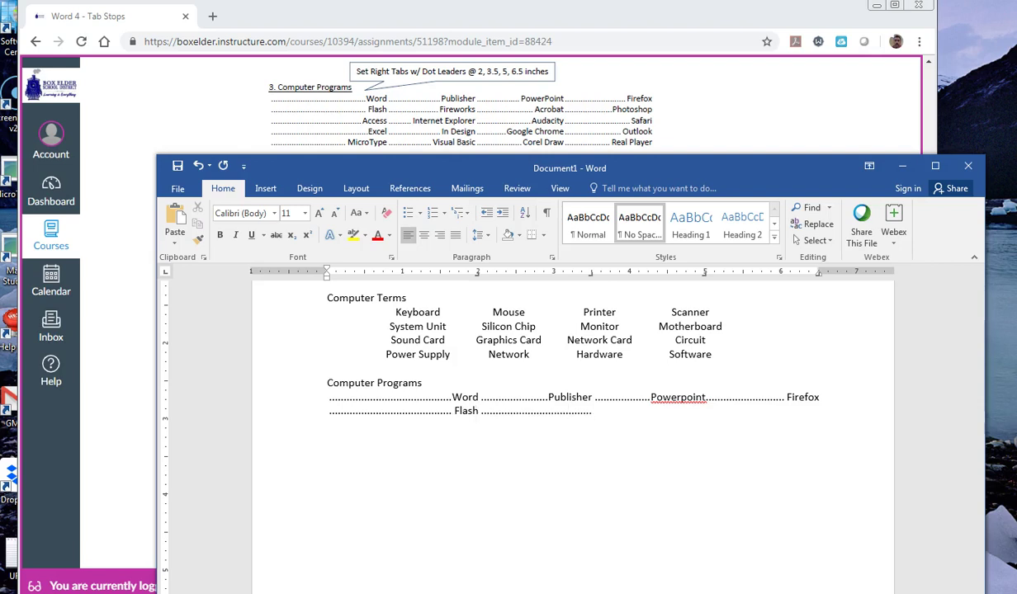
pyautogui.write('Fireworks')
pyautogui.press('Tab')
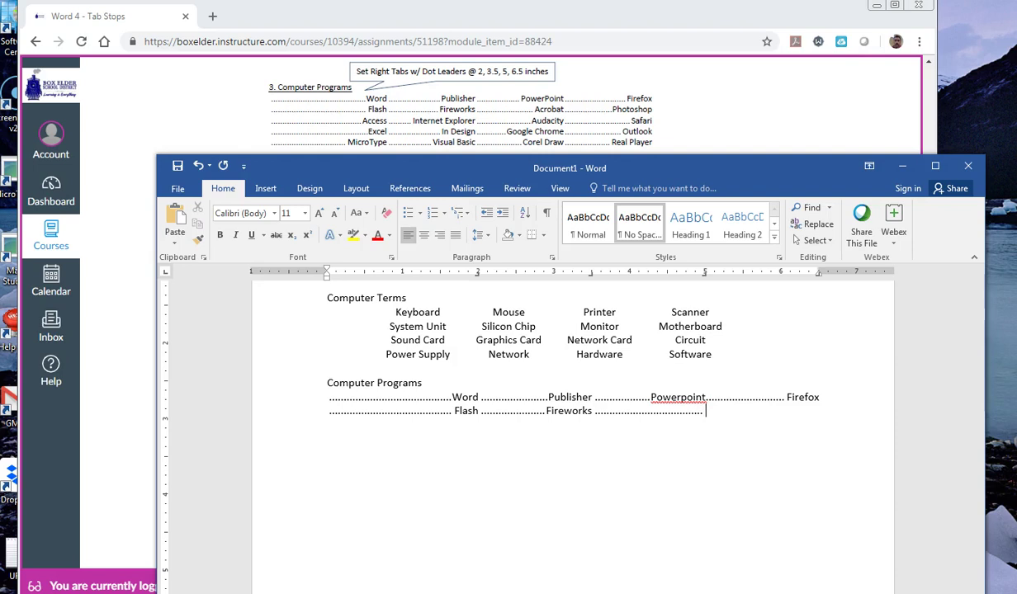
pyautogui.write('Acrobat')
pyautogui.press('Tab')
pyautogui.write('Photoshop')
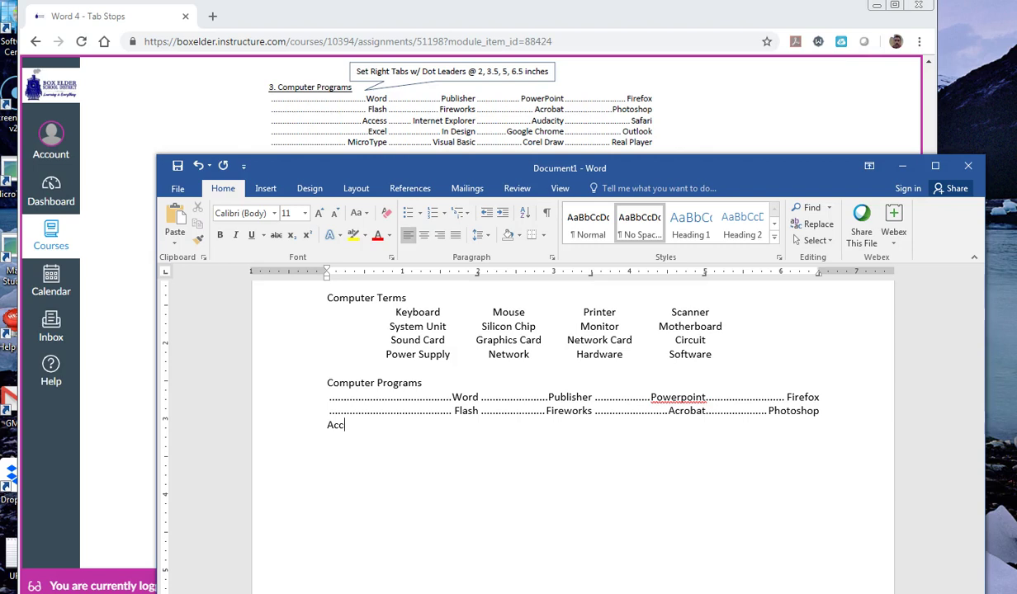
# - Enter the third tabbed row of Computer Programs, Access, Internet Explorer, Audacity, Safari
pyautogui.press('Tab')
pyautogui.write('Access')
pyautogui.press('Tab')
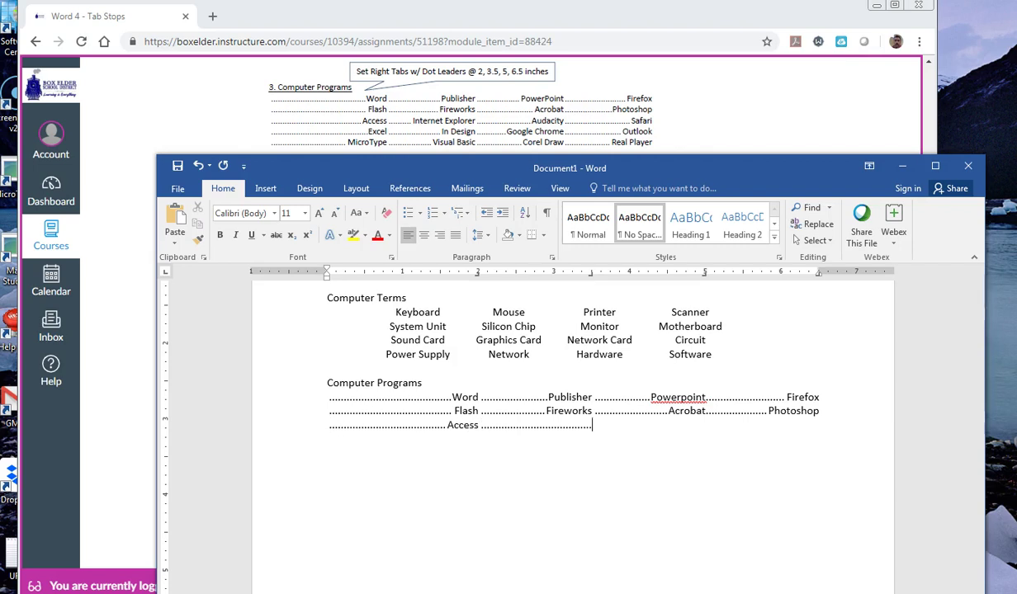
pyautogui.write('Internet Explorer')
pyautogui.press('Tab')
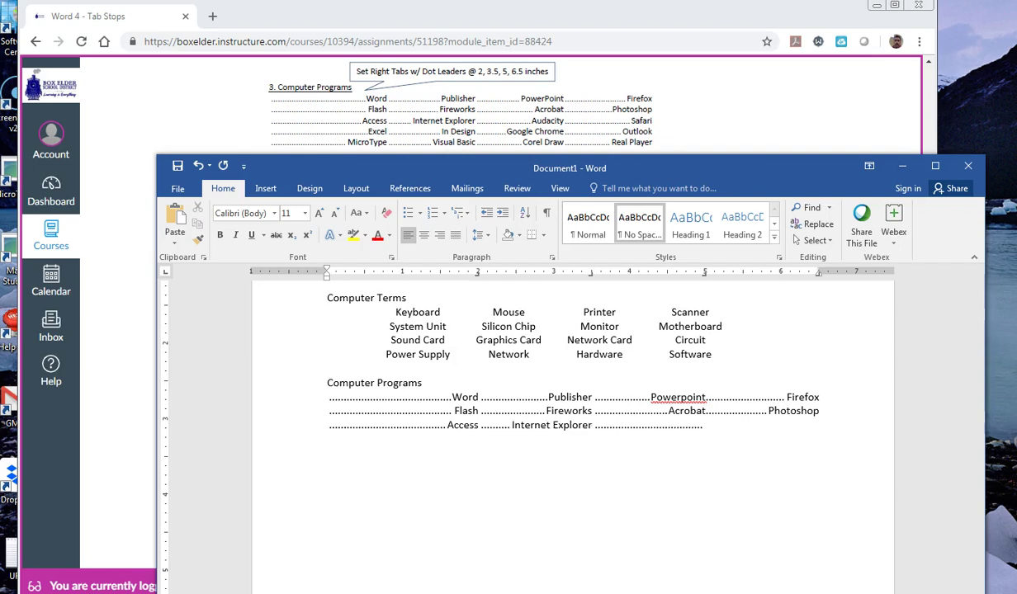
pyautogui.write('Audacity')
pyautogui.press('Tab')
pyautogui.write('Safari')
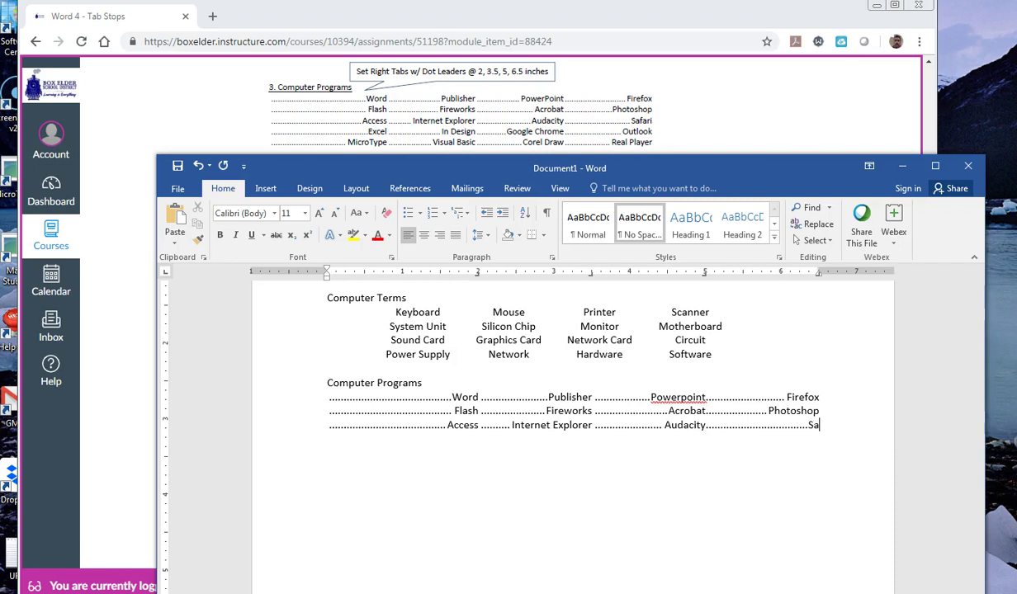
# - Enter the fourth tabbed row of Computer Programs, Excel, InDesign, Google Chrome, Outlook
pyautogui.press('Return')
pyautogui.press('Tab')
pyautogui.write('Excel')
pyautogui.press('Tab')
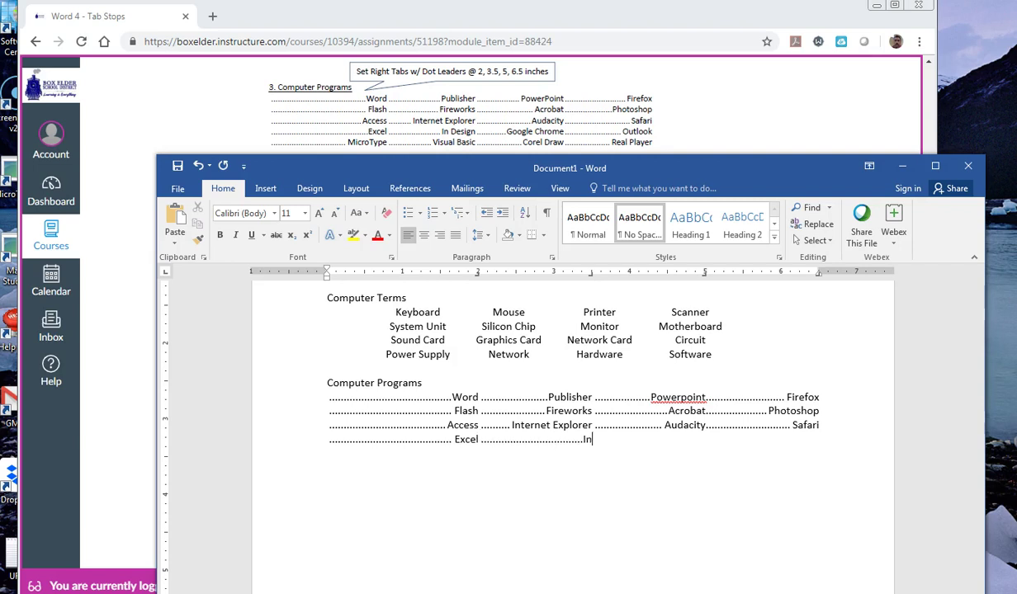
pyautogui.write('InDesign')
pyautogui.press('Tab')
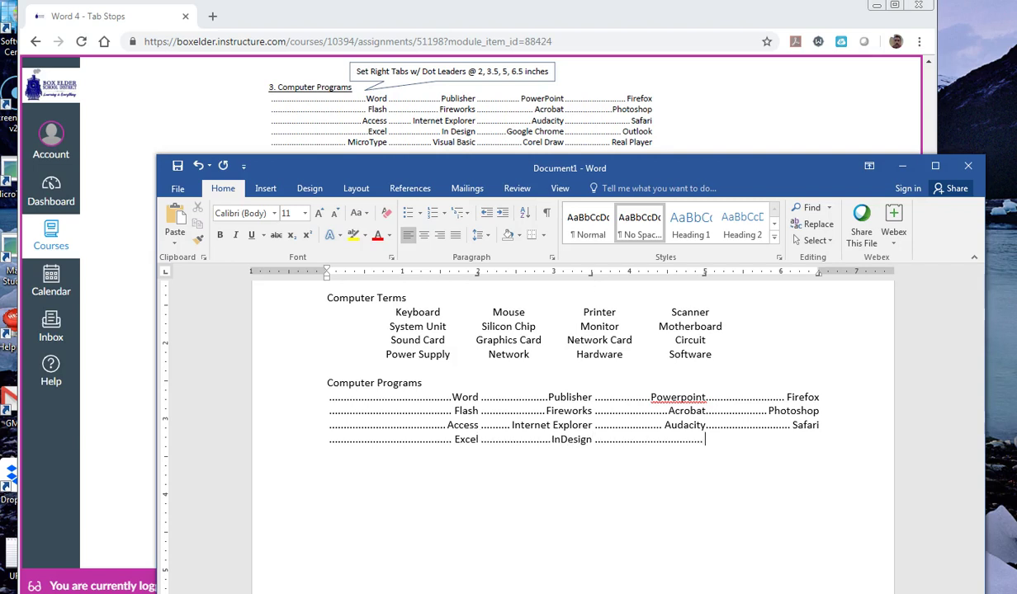
pyautogui.write('Google Chrome')
pyautogui.press('Tab')
pyautogui.write('Outlook')
# - Start a new line below the Computer Programs rows, leaving two blank lines in between
pyautogui.press('Return')
pyautogui.press('Return')
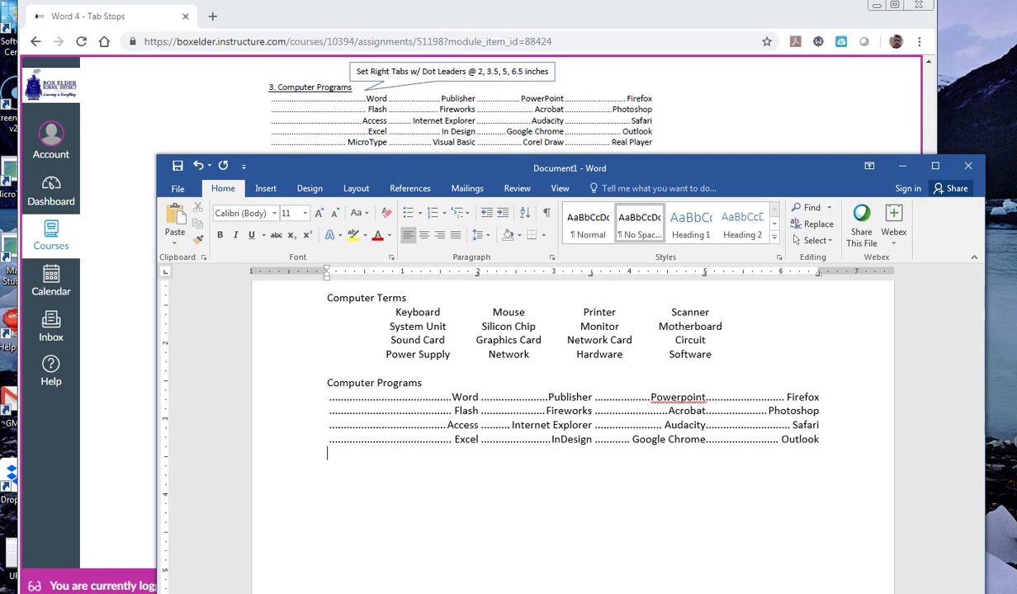
pyautogui.press('Return')
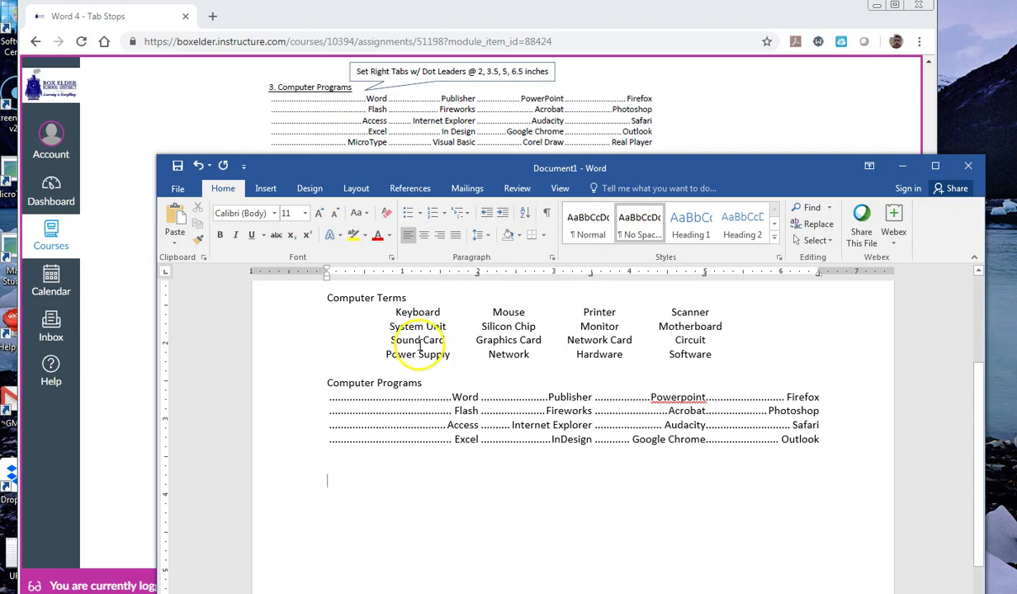
# - Bring section 4, Numbers, of the assignment page into view and return to the empty line below Computer Programs in Word
pyautogui.click(750, 132)
pyautogui.scroll(-1, 664, 241)
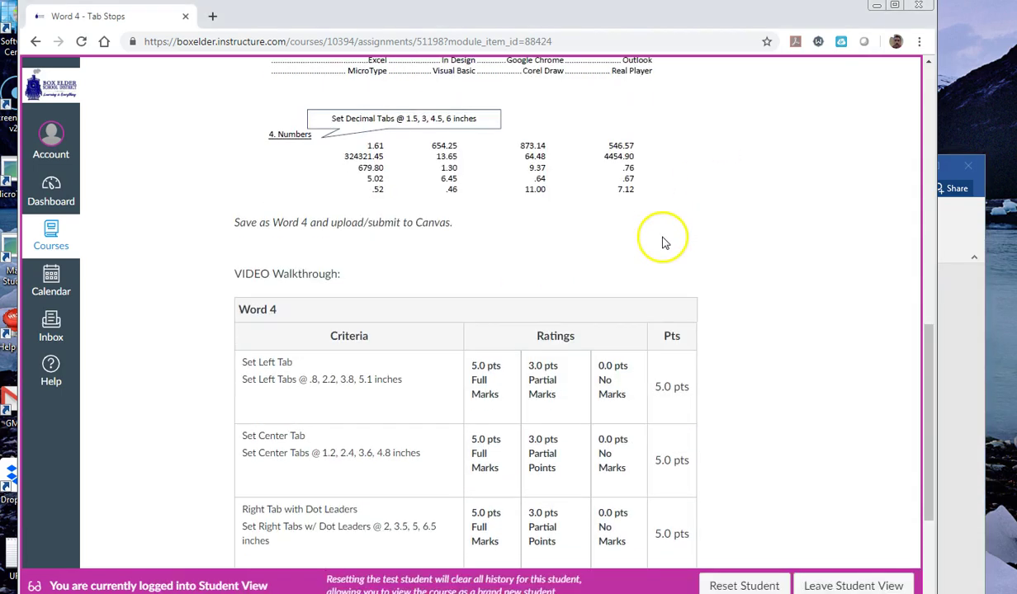
pyautogui.scroll(-1, 672, 244)
pyautogui.moveTo(930, 397)
pyautogui.mouseDown()
pyautogui.moveTo(929, 343)
pyautogui.moveTo(929, 380)
pyautogui.mouseUp()
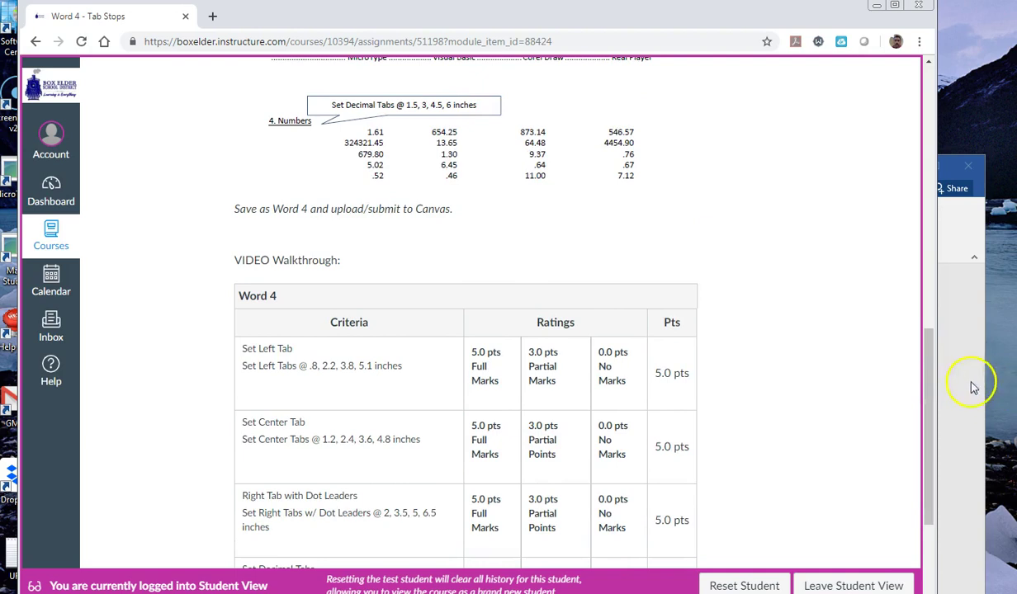
pyautogui.click(944, 362)
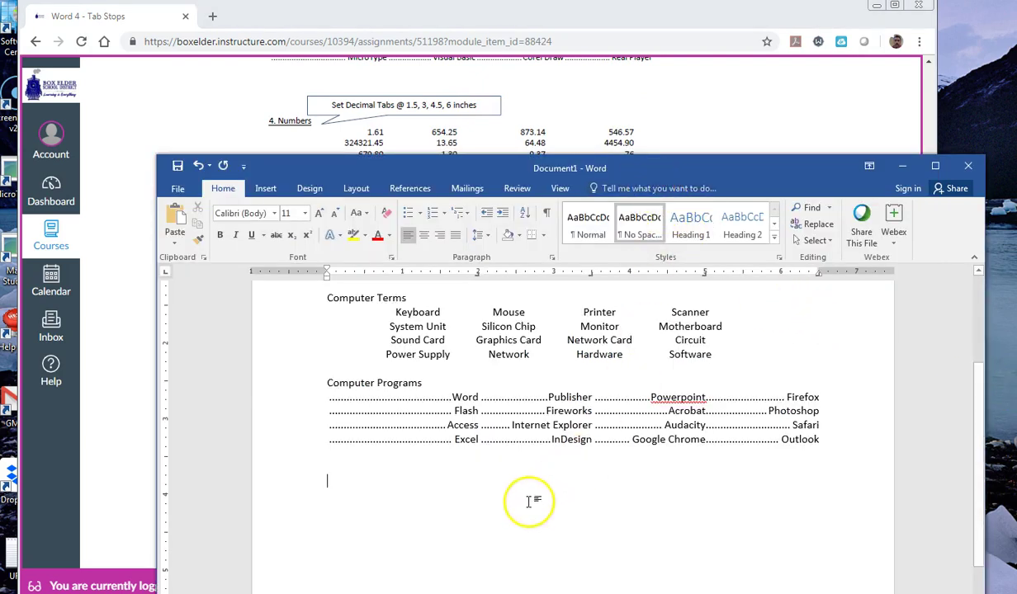
pyautogui.click(470, 479)
pyautogui.scroll(-3, 470, 479)
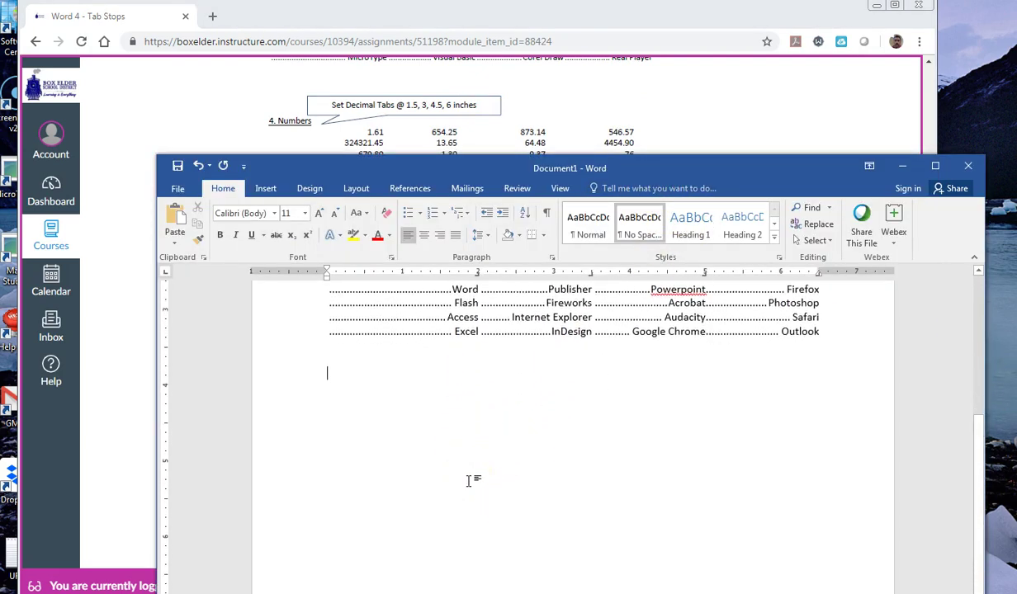
# - Clear all existing tab stops and set the leader to none for the empty line below Computer Programs
pyautogui.click(551, 257)
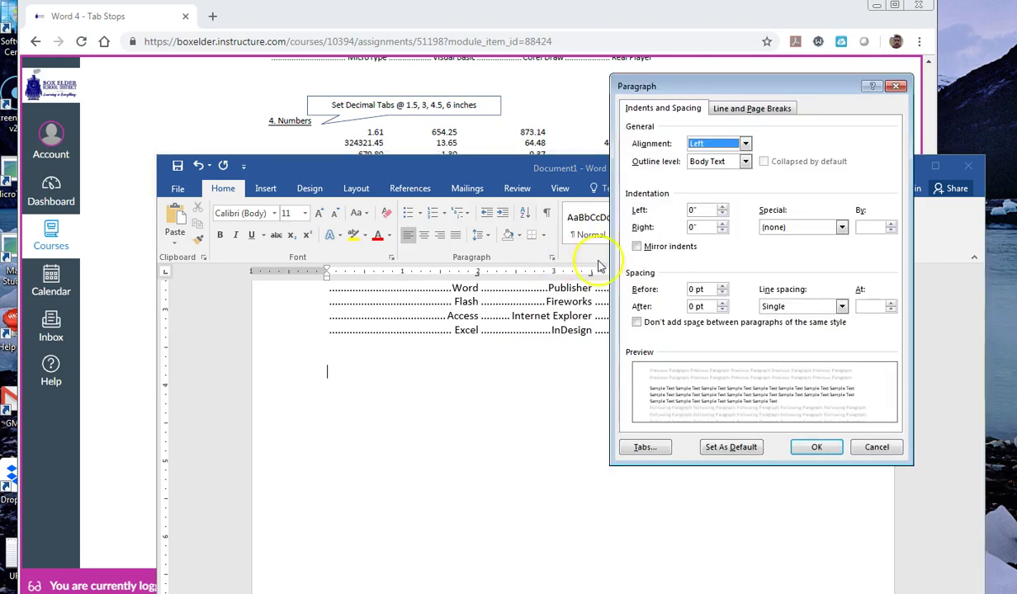
pyautogui.click(644, 447)
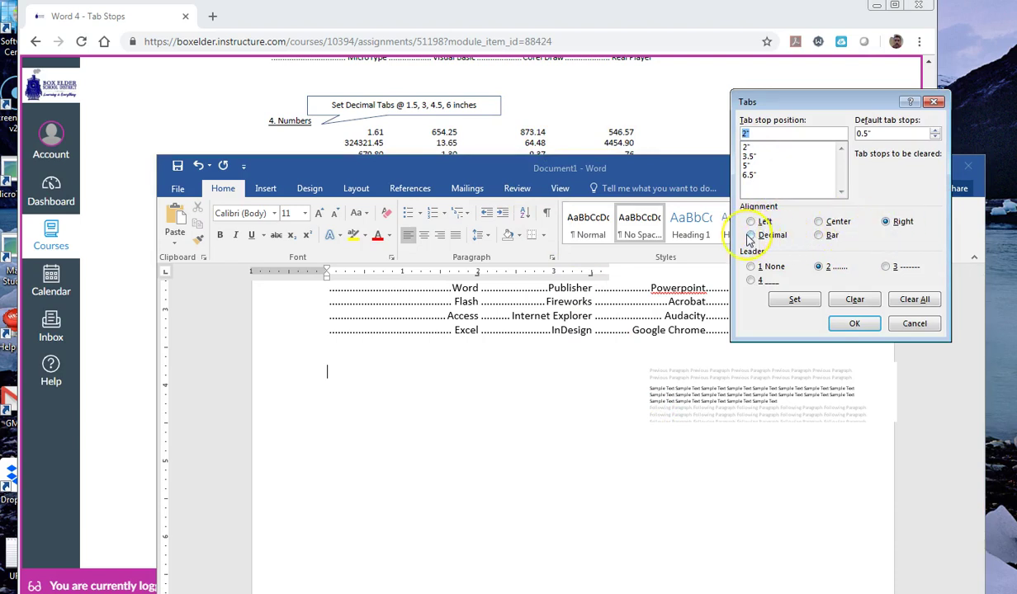
pyautogui.click(751, 266)
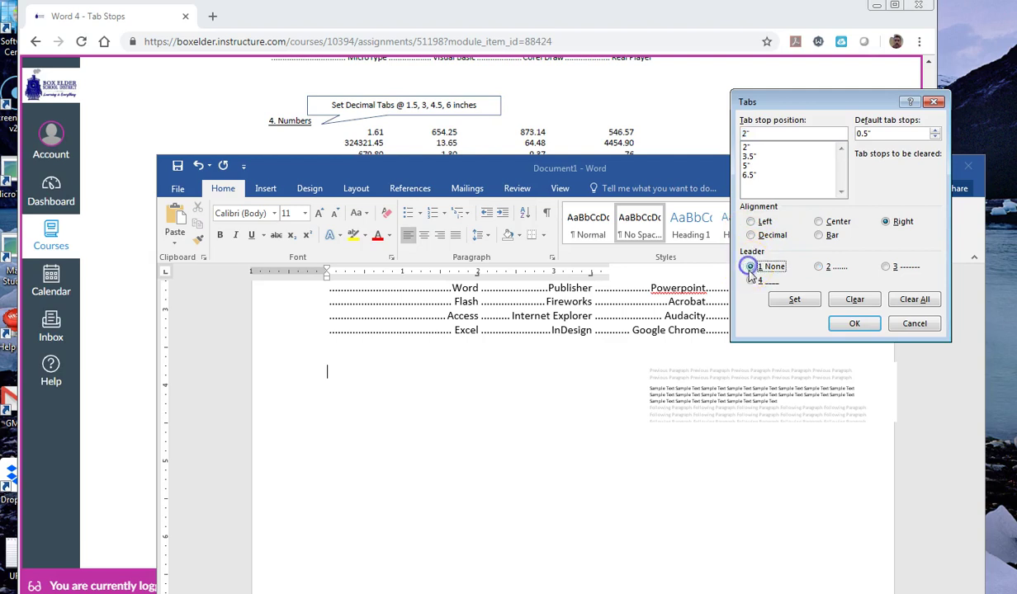
pyautogui.click(913, 299)
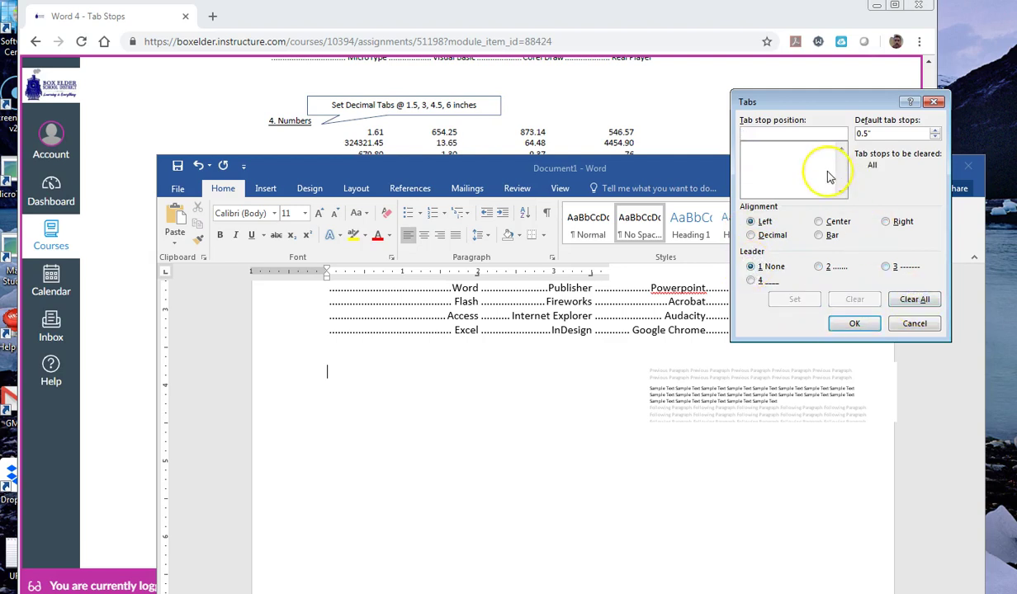
# - Set decimal tab stops without a leader at 1.5, 3, 4.5 and 6 inches for the empty line below Computer Programs
pyautogui.write('1.5')
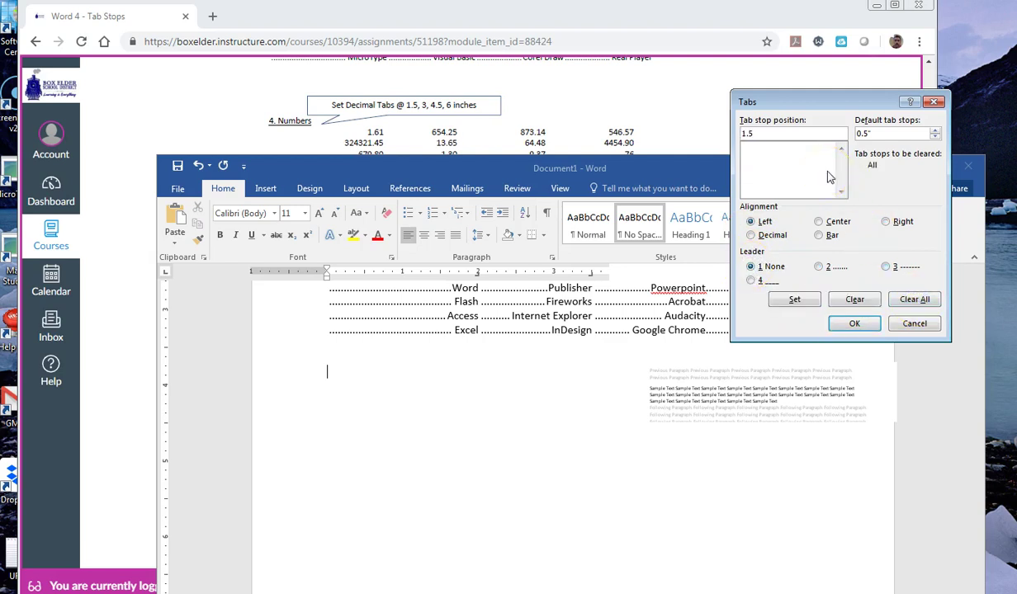
pyautogui.click(751, 235)
pyautogui.click(793, 297)
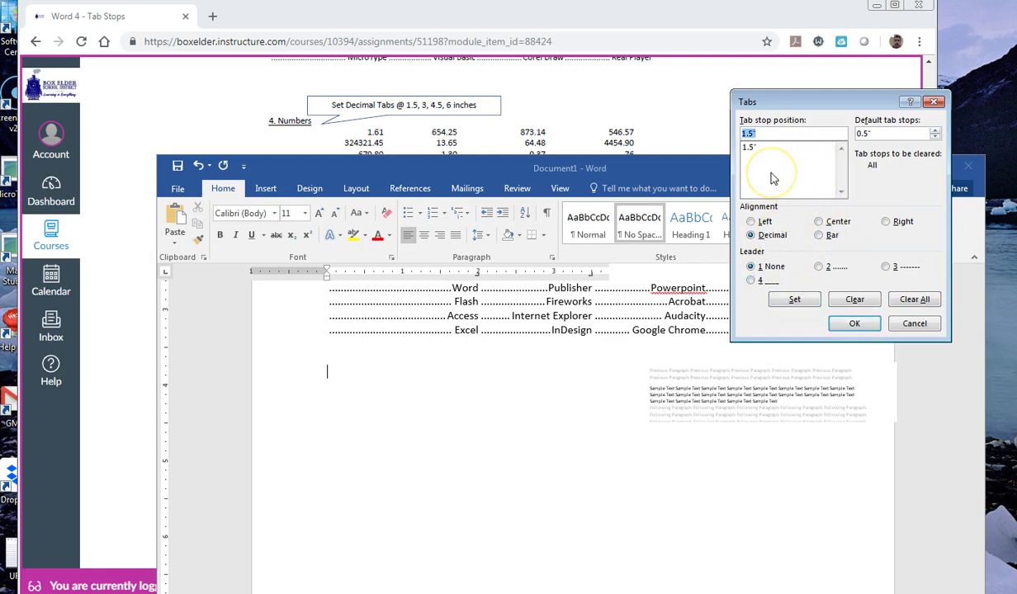
pyautogui.write('6')
pyautogui.press('BackSpace')
pyautogui.write('3')
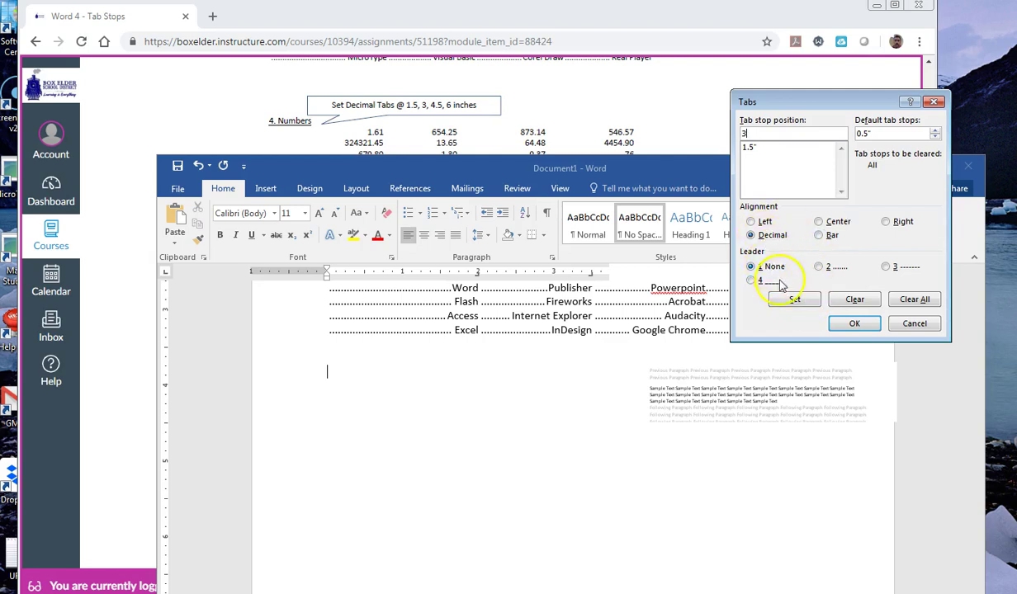
pyautogui.click(794, 300)
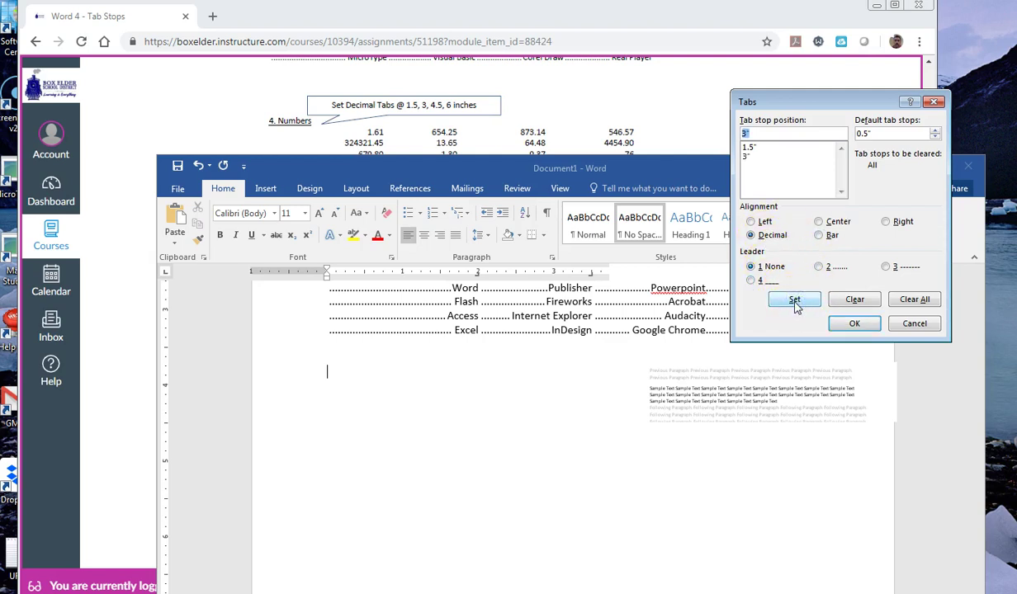
pyautogui.write('4.5')
pyautogui.click(790, 299)
pyautogui.write('6')
pyautogui.click(791, 299)
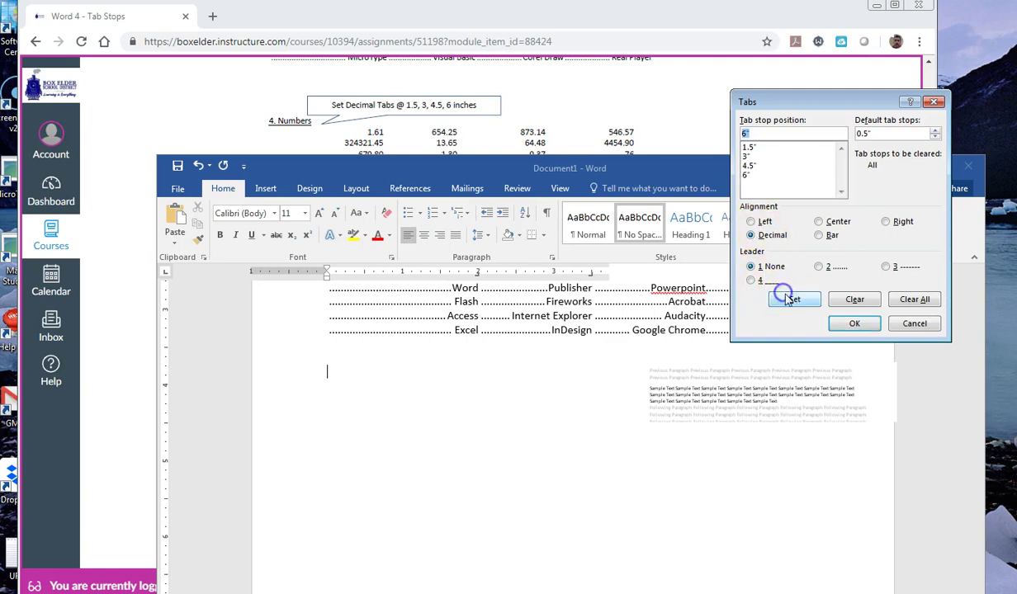
pyautogui.click(854, 325)
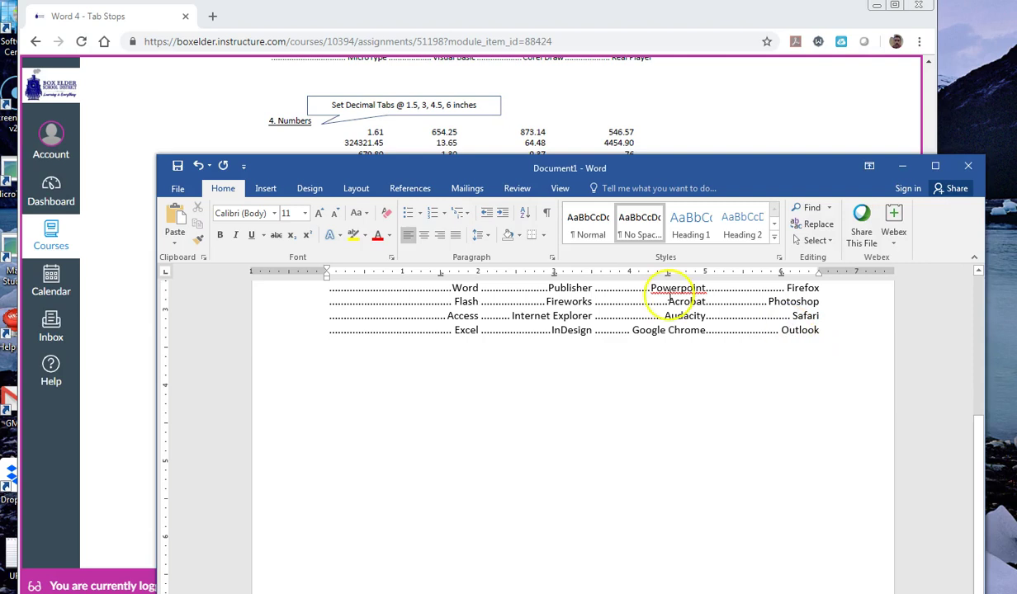
# - Enter the heading Number and, on the line below it, the tabbed row 1.61, 654.25, 873.14, 546.57
pyautogui.write('Number')
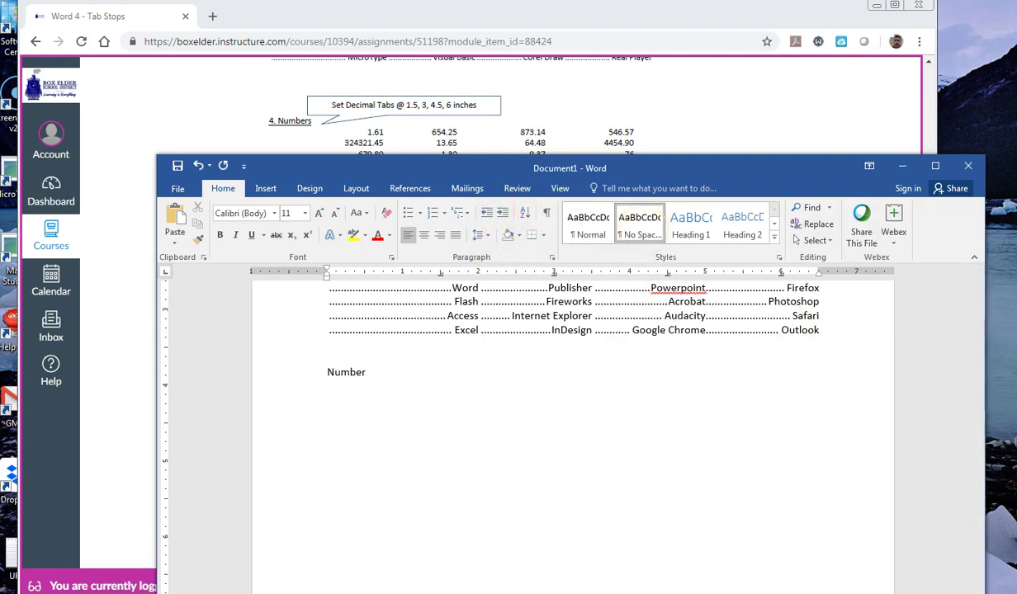
pyautogui.press('Return')
pyautogui.press('Tab')
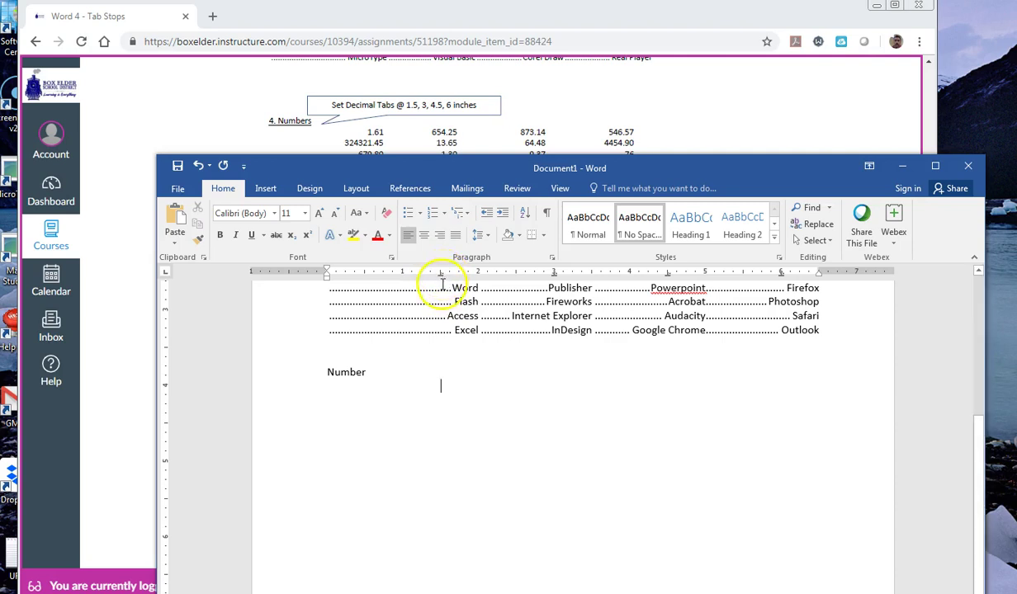
pyautogui.moveTo(705, 172); pyautogui.dragTo(682, 216)
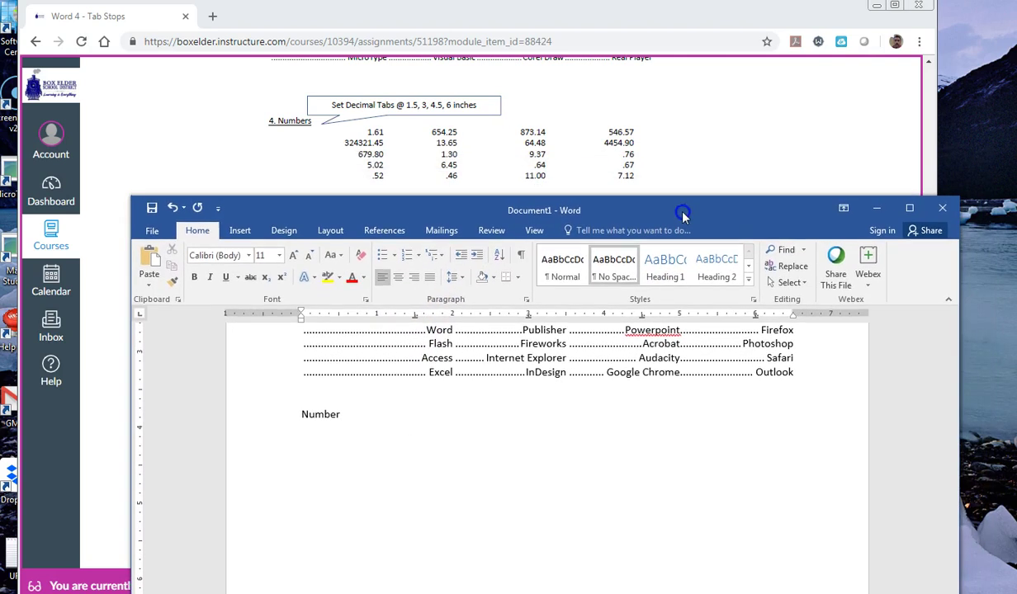
pyautogui.write('1.61')
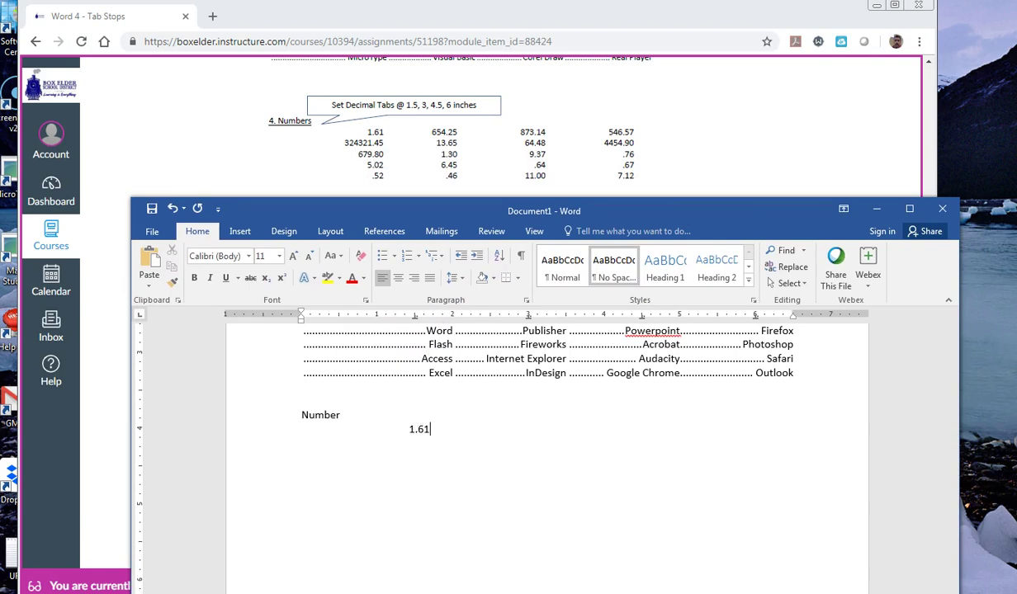
pyautogui.press('Tab')
pyautogui.write('654.25')
pyautogui.press('Tab')
pyautogui.write('873.14')
pyautogui.press('Tab')
pyautogui.write('546.57')
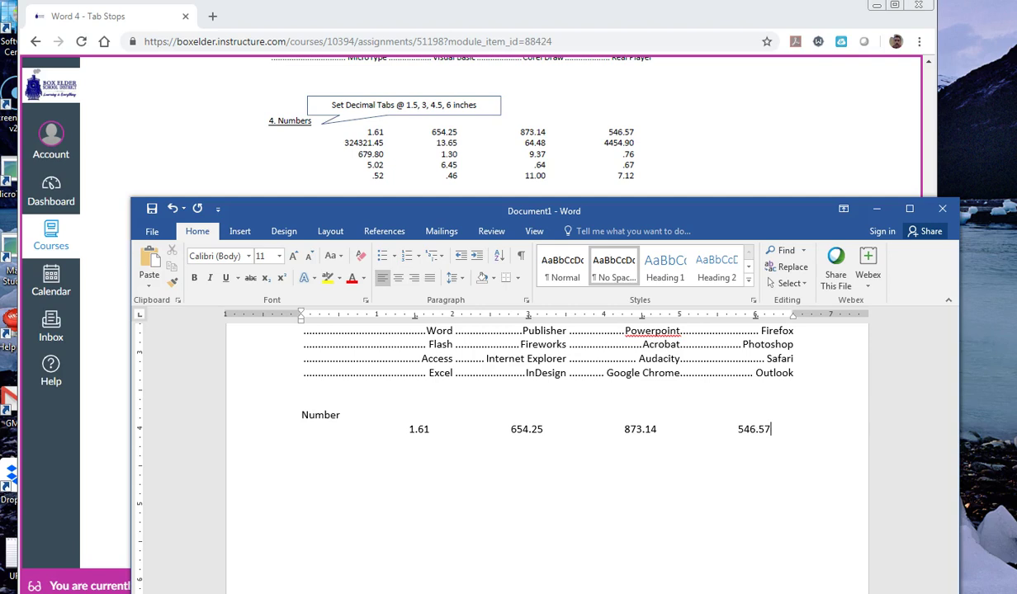
# - Begin the second tabbed row under Number with 324321.45 and advance to the 3-inch decimal tab
pyautogui.press('Return')
pyautogui.press('Tab')
pyautogui.write('324321.45')
pyautogui.press('Tab')
# - Try the texts Stuff and Something Else at the second row's 3-inch decimal tab, and delete them
pyautogui.write('Stuff')
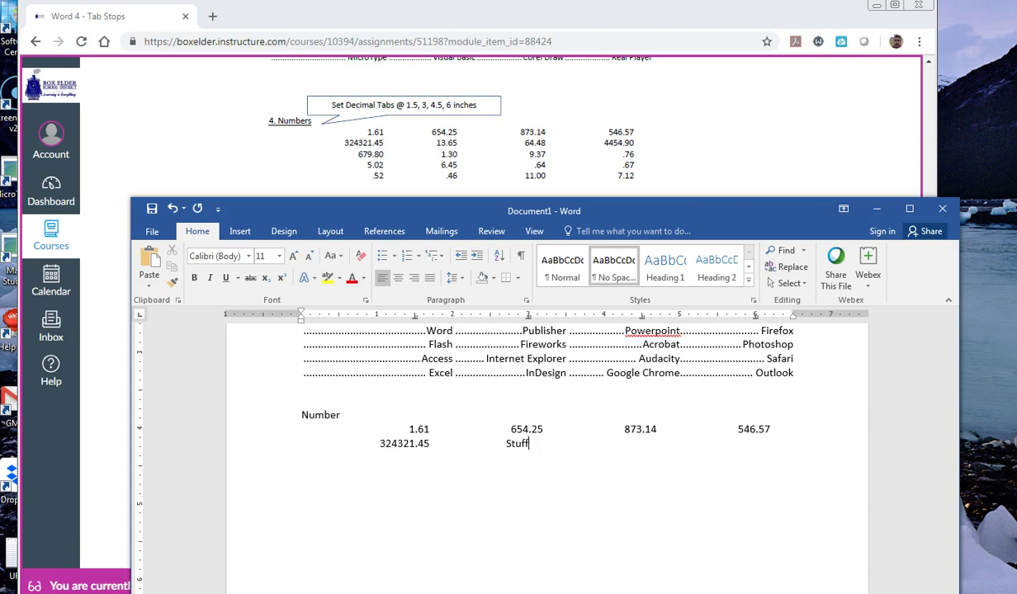
pyautogui.write('Something Else')
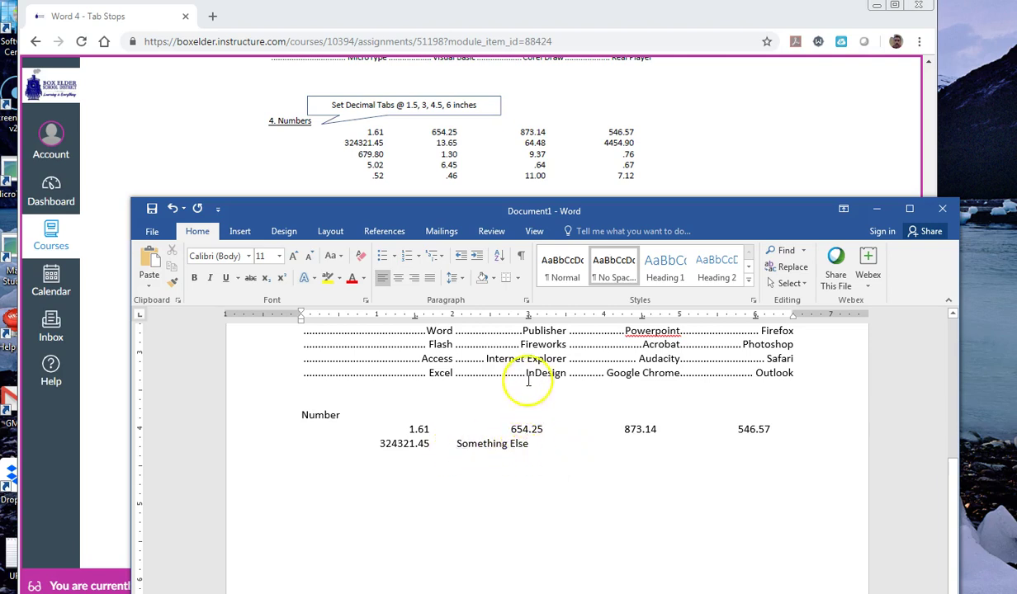
pyautogui.press('BackSpace')
pyautogui.press('BackSpace')
pyautogui.press('BackSpace')
pyautogui.press('BackSpace')
pyautogui.press('BackSpace')
pyautogui.press('BackSpace')
pyautogui.press('BackSpace')
pyautogui.press('BackSpace')
pyautogui.press('BackSpace')
pyautogui.press('BackSpace')
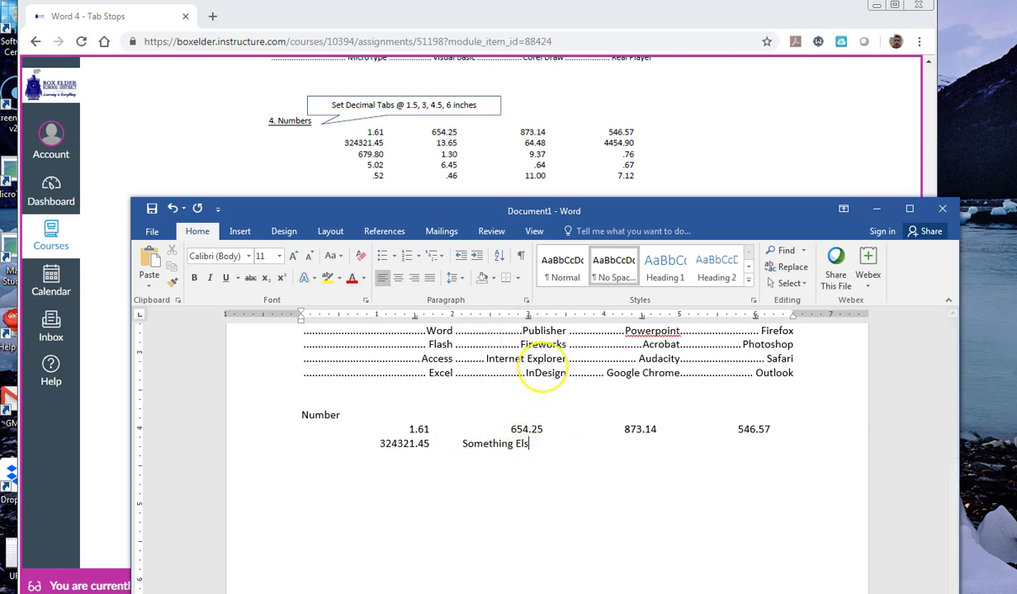
pyautogui.press('BackSpace')
pyautogui.press('BackSpace')
pyautogui.press('BackSpace')
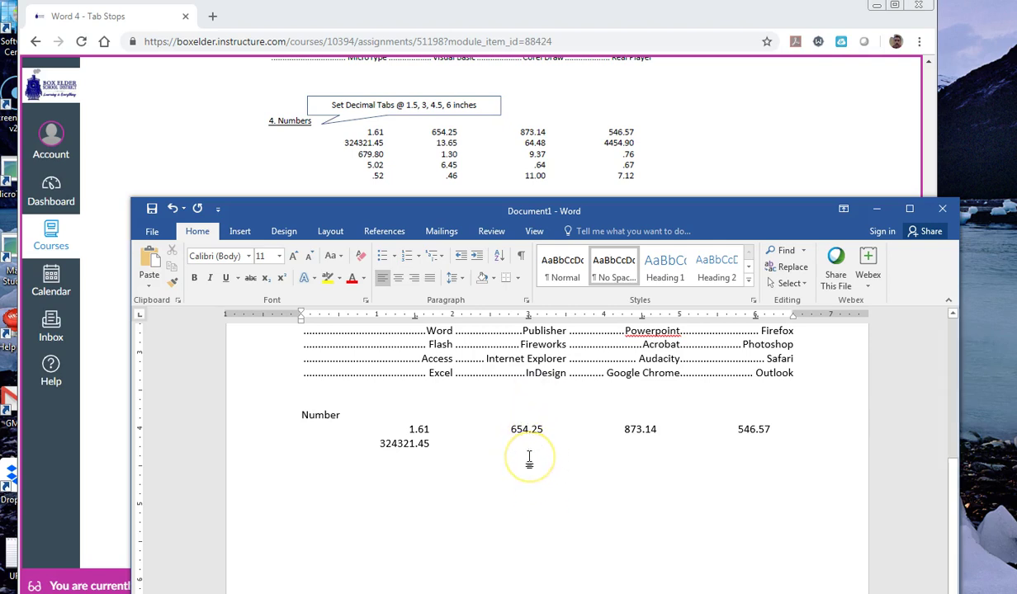
# - Complete the second row under Number with the tabbed values 13.65, 64.48 and 4454.90
pyautogui.write('13.65')
pyautogui.press('Tab')
pyautogui.write('64.48')
pyautogui.press('Tab')
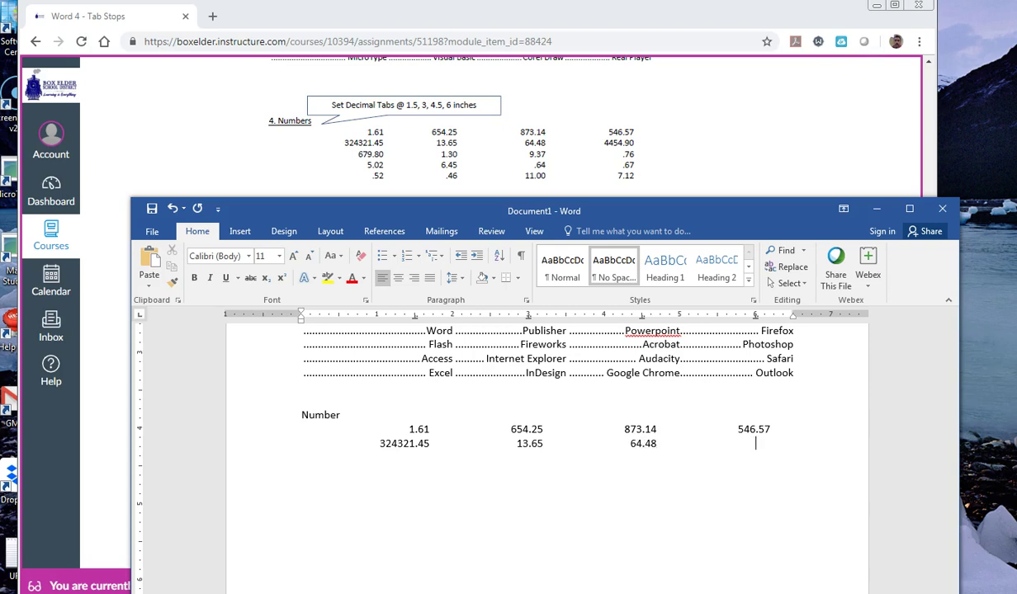
pyautogui.write('4454.90')
# - Enter the third tabbed row under Number: 679.80, 1.30, 9.37, .76
pyautogui.press('Return')
pyautogui.press('Tab')
pyautogui.write('679.80')
pyautogui.press('Tab')
pyautogui.write('1.30')
pyautogui.press('Tab')
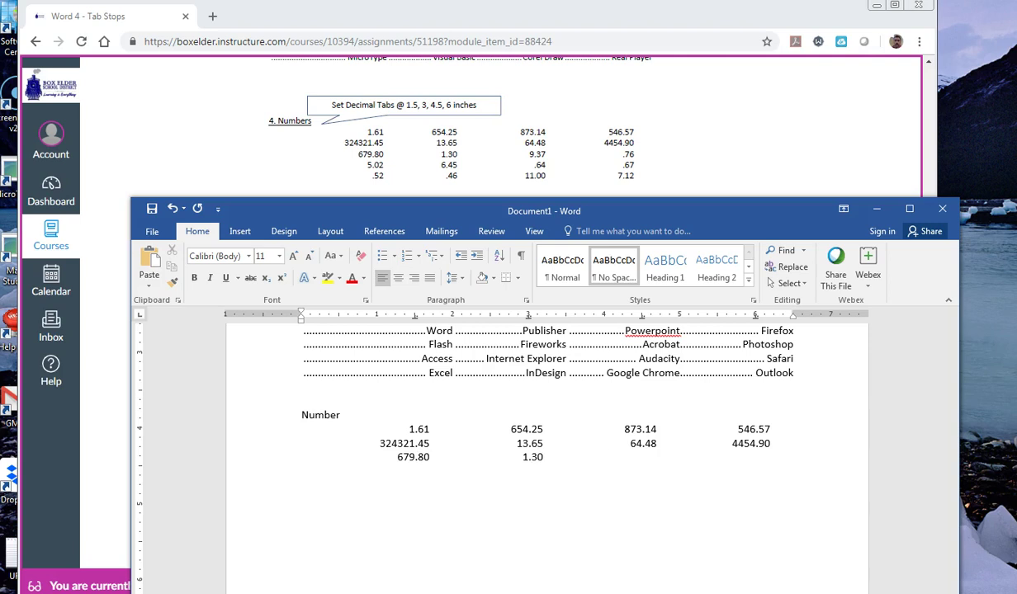
pyautogui.write('9.378')
pyautogui.press('BackSpace')
pyautogui.write('.76')
# - Enter the fourth tabbed row under Number: 5.02, 6.45, .64, .67
pyautogui.press('Return')
pyautogui.write('5.02')
pyautogui.write('554')
pyautogui.press('BackSpace')
pyautogui.press('BackSpace')
pyautogui.press('BackSpace')
pyautogui.press('Tab')
pyautogui.write('.64')
pyautogui.press('Tab')
pyautogui.write('.67')
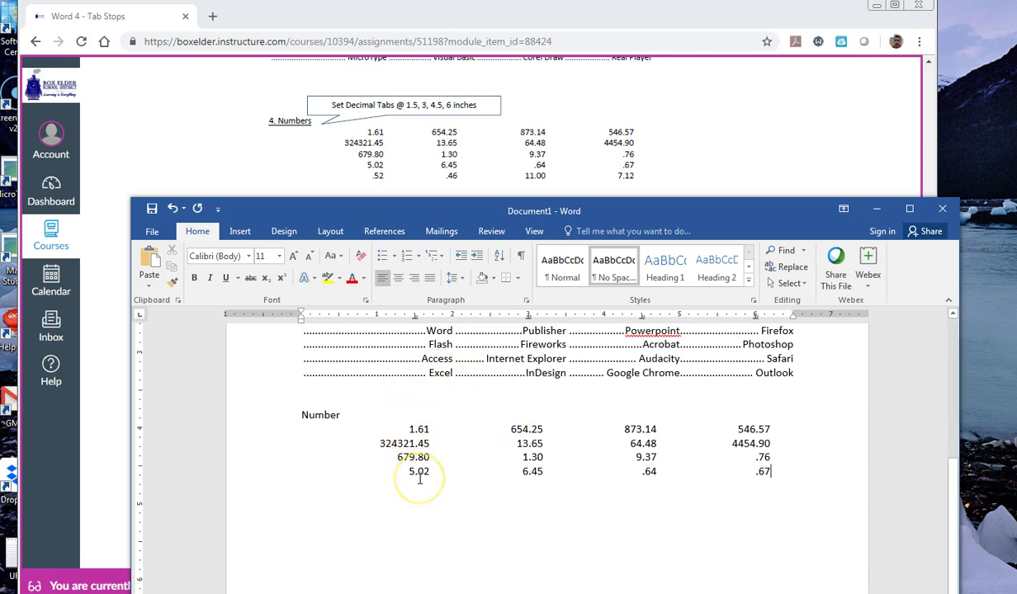
# - Bring the start of the document into view and reposition the Word window so more of the page shows
pyautogui.scroll(5, 419, 478)
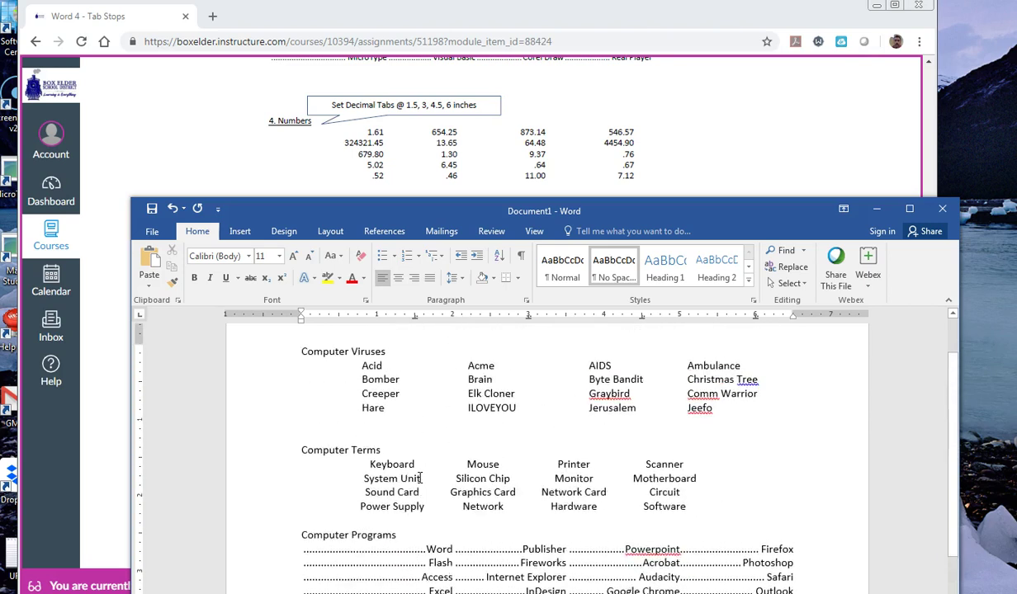
pyautogui.scroll(2, 419, 478)
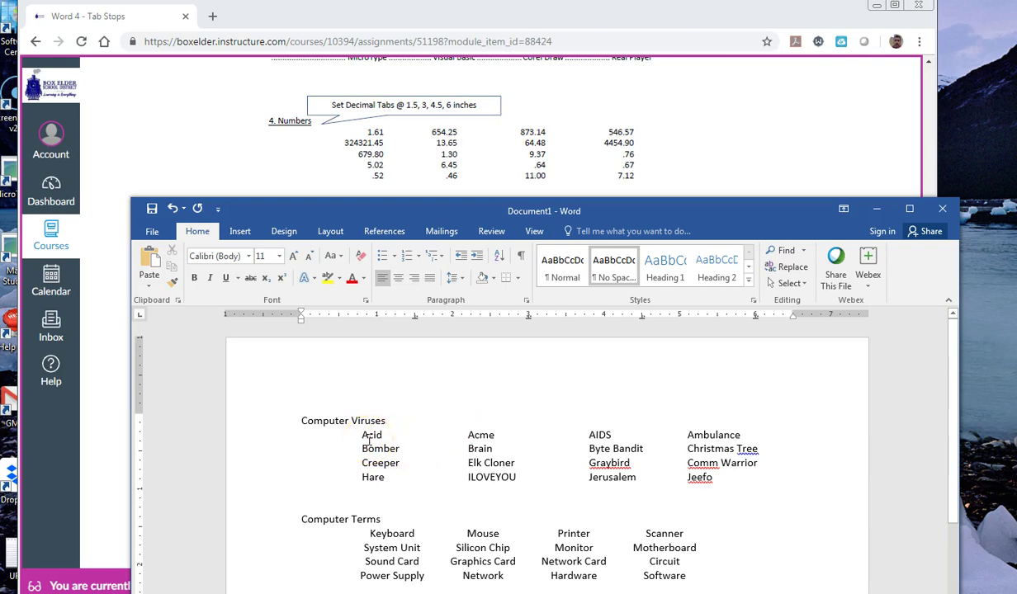
pyautogui.moveTo(744, 219); pyautogui.dragTo(728, 33)
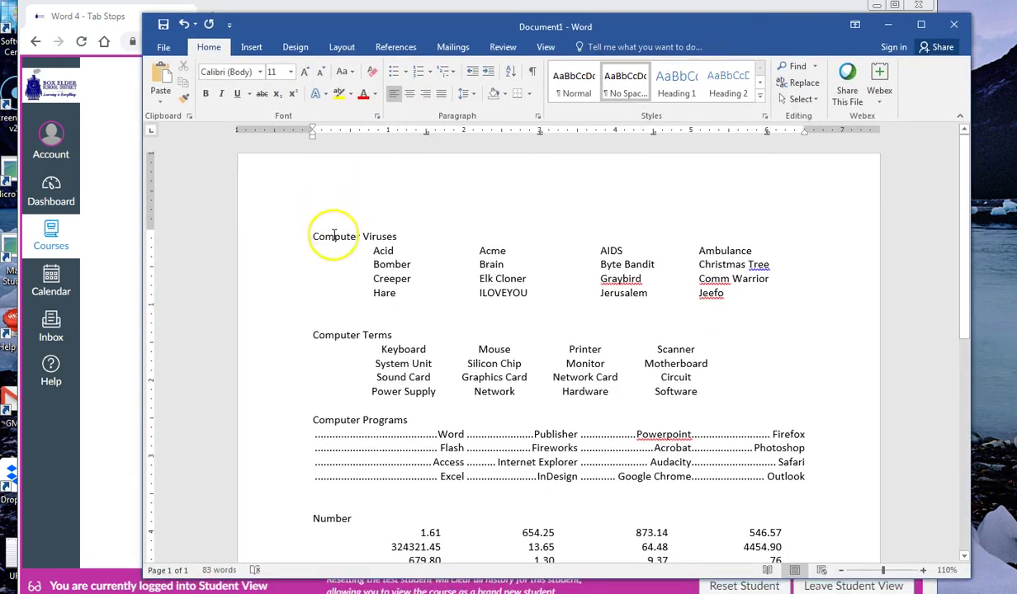